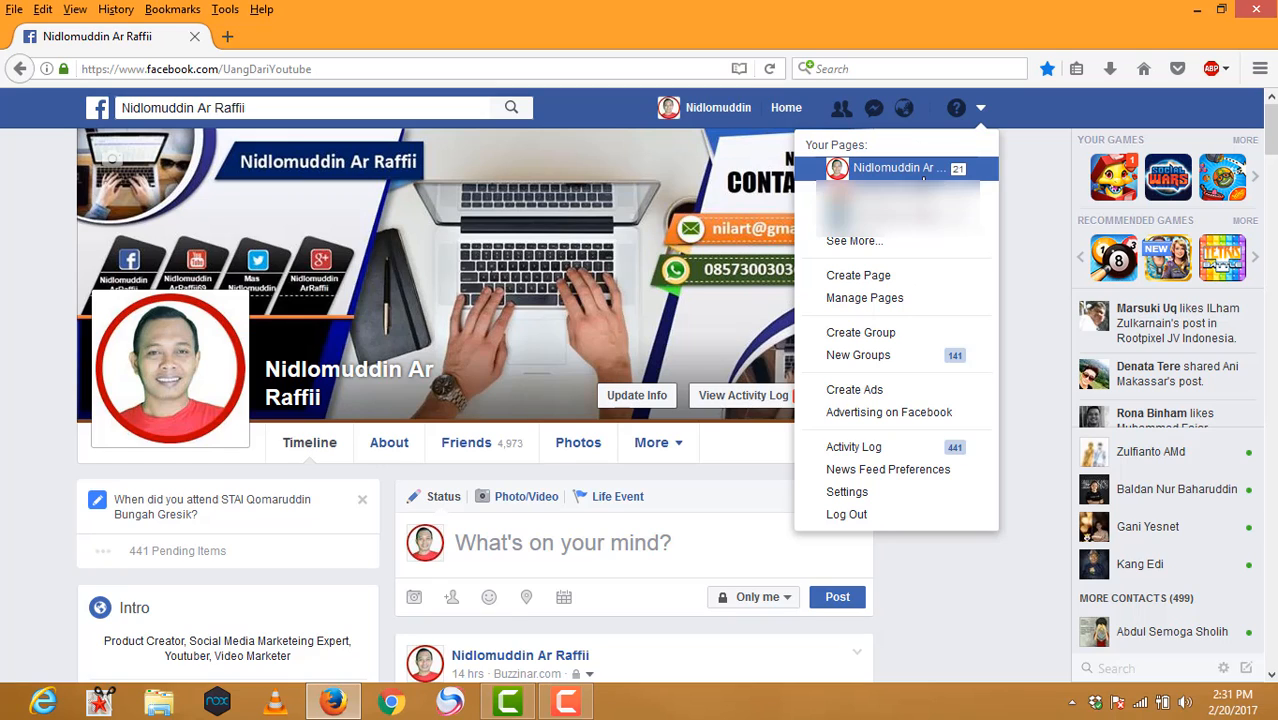
Open the first managed page listed under Your Pages and go to the Edit Page section of its settings
click(883, 170)
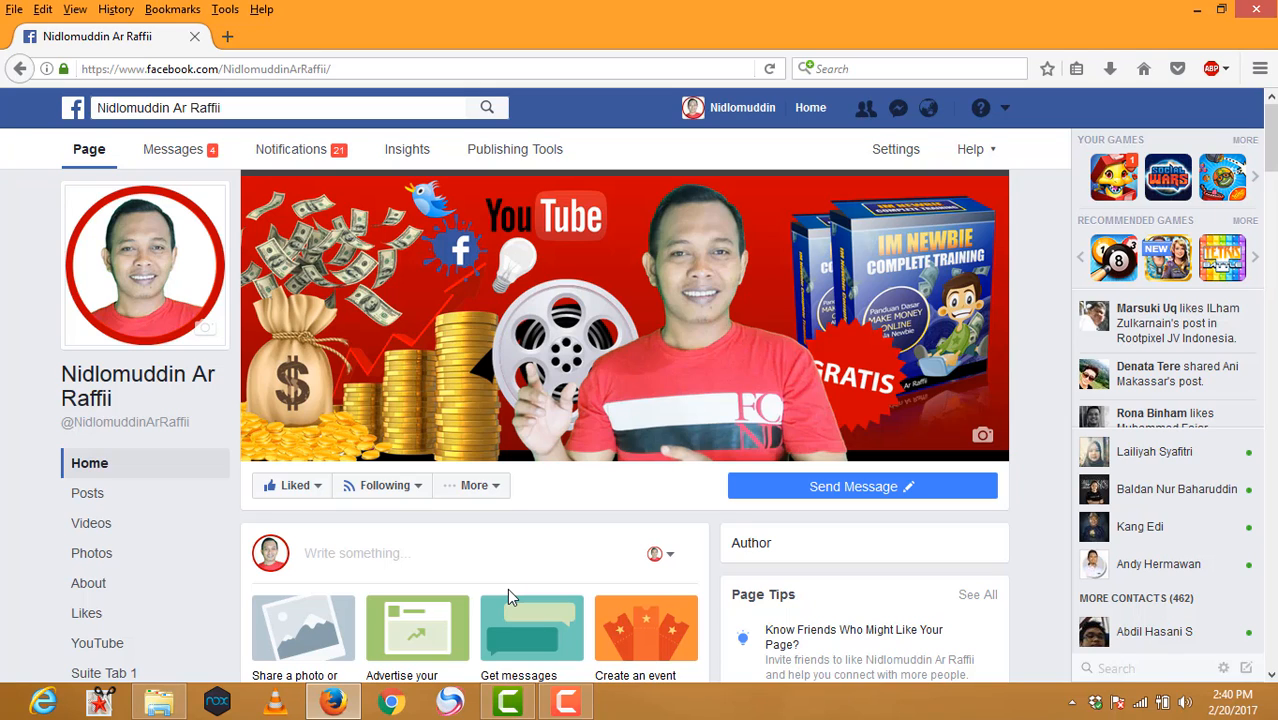
click(887, 153)
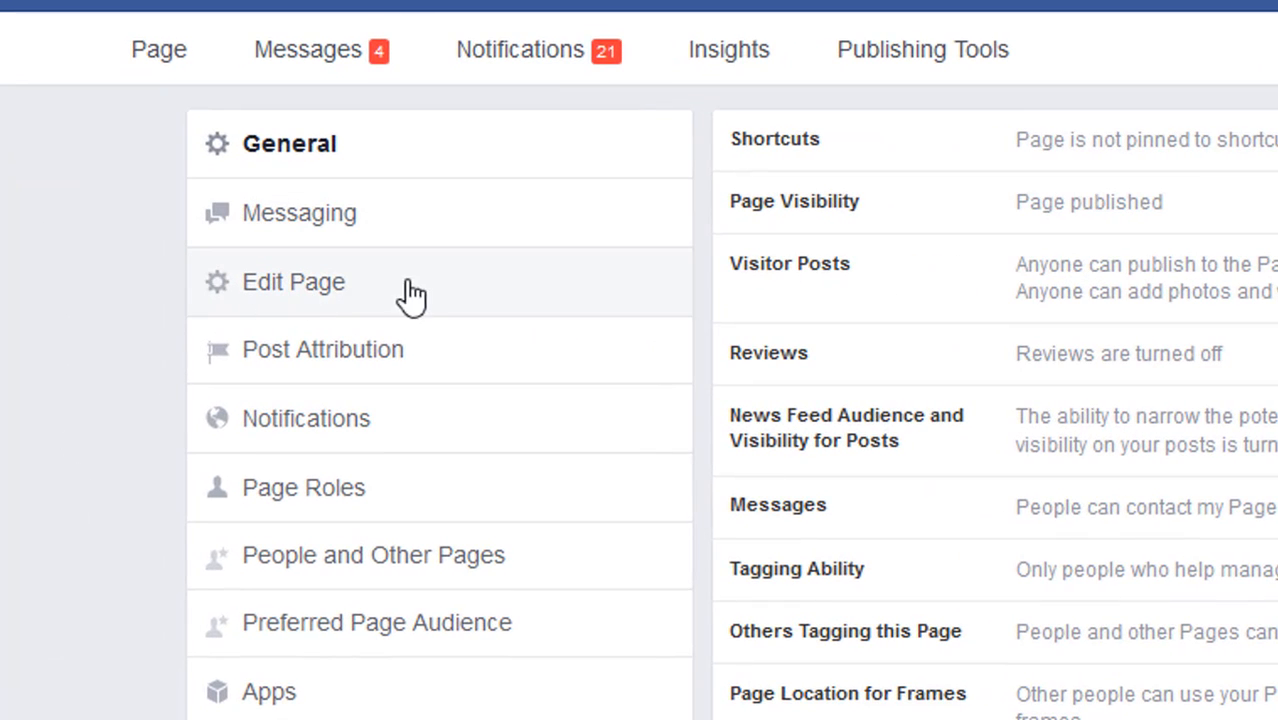
click(323, 290)
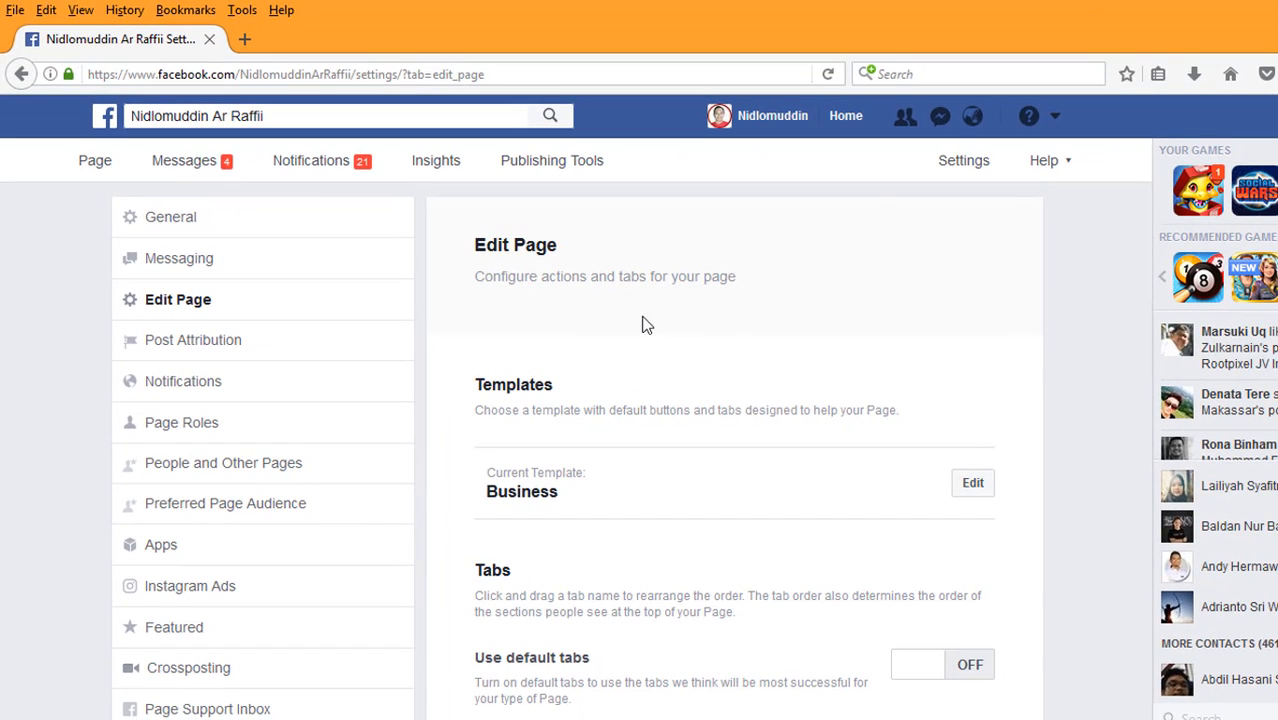
Add the Shop tab to the page's list of tabs
scroll(643, 325, down, 10)
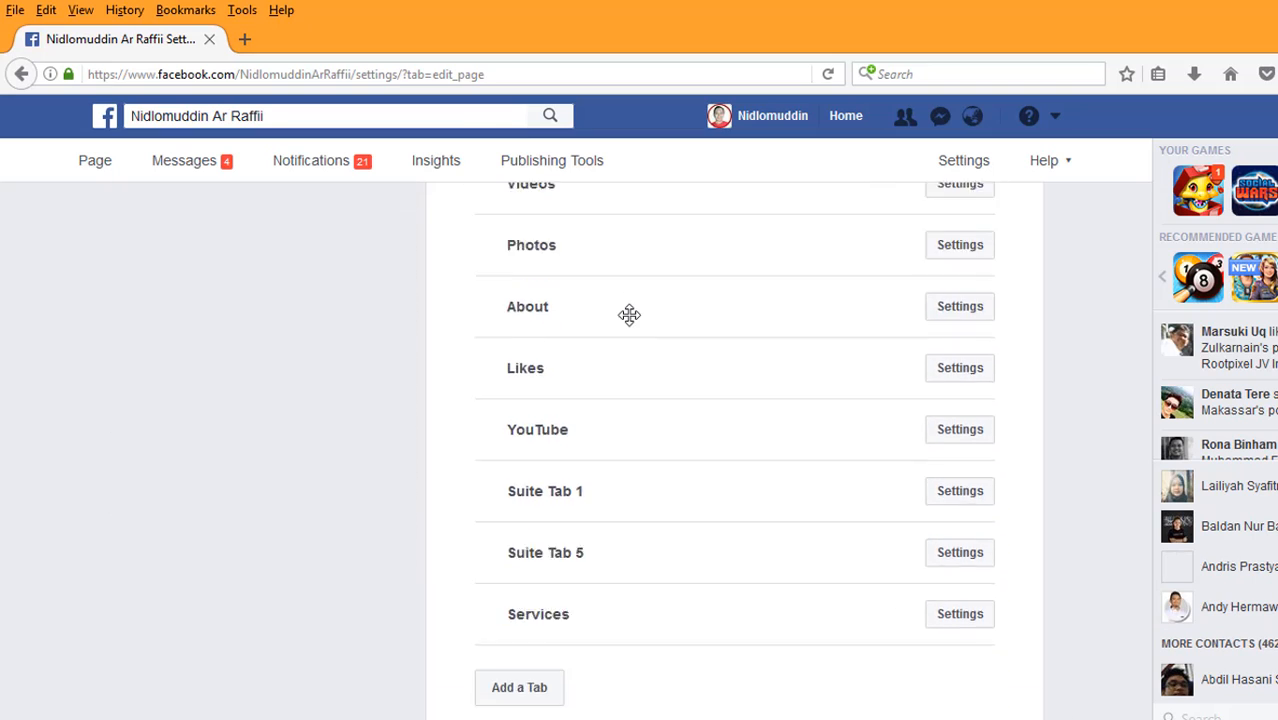
scroll(629, 315, down, 2)
scroll(629, 315, up, 5)
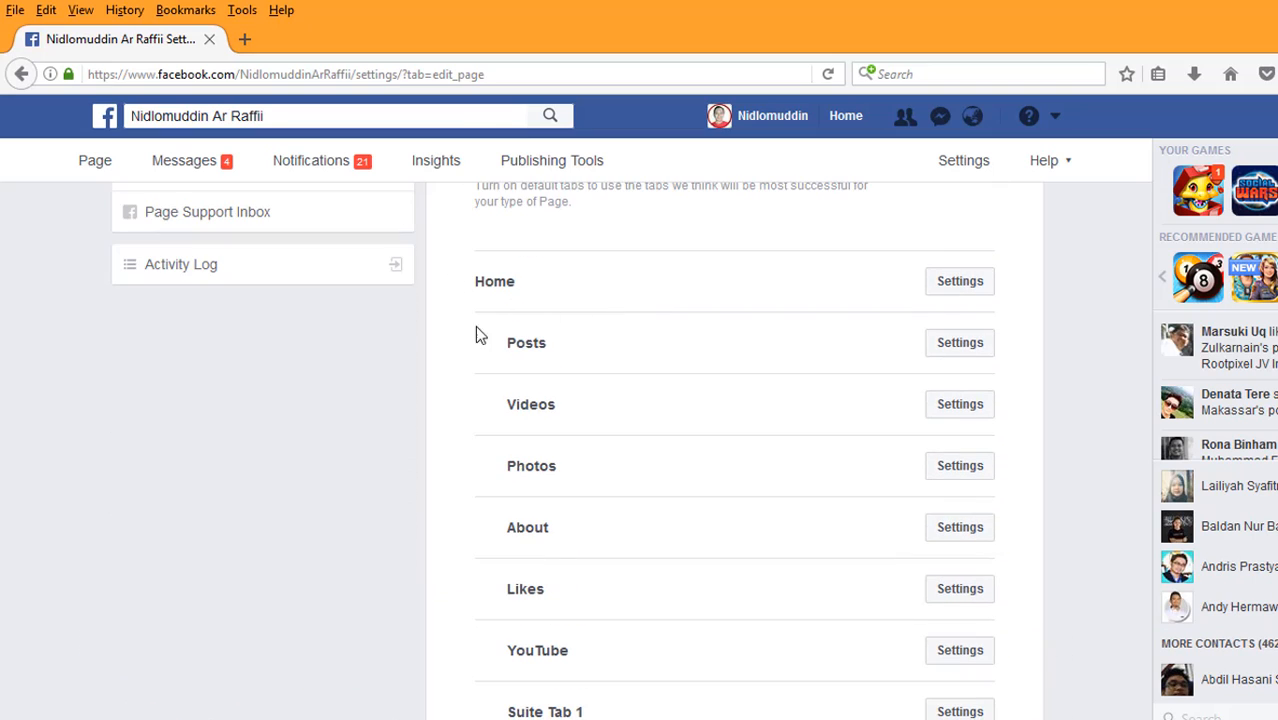
scroll(542, 319, down, 5)
scroll(567, 271, up, 2)
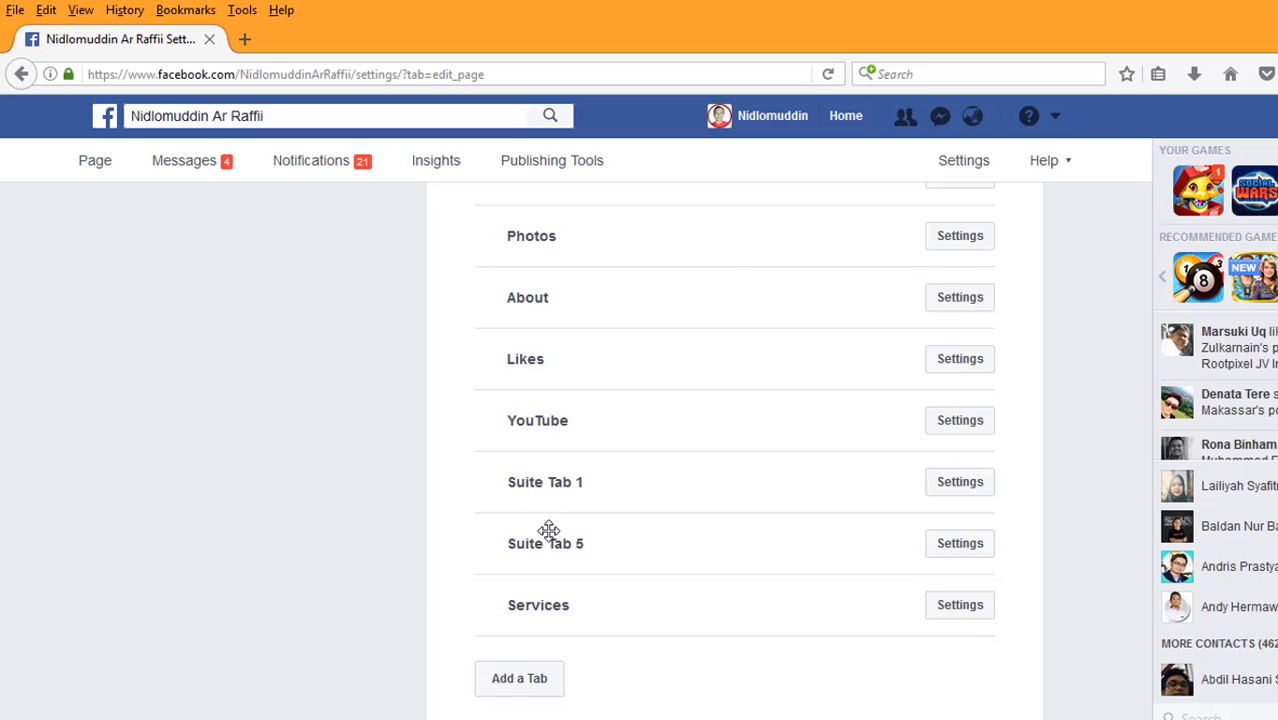
scroll(702, 445, up, 2)
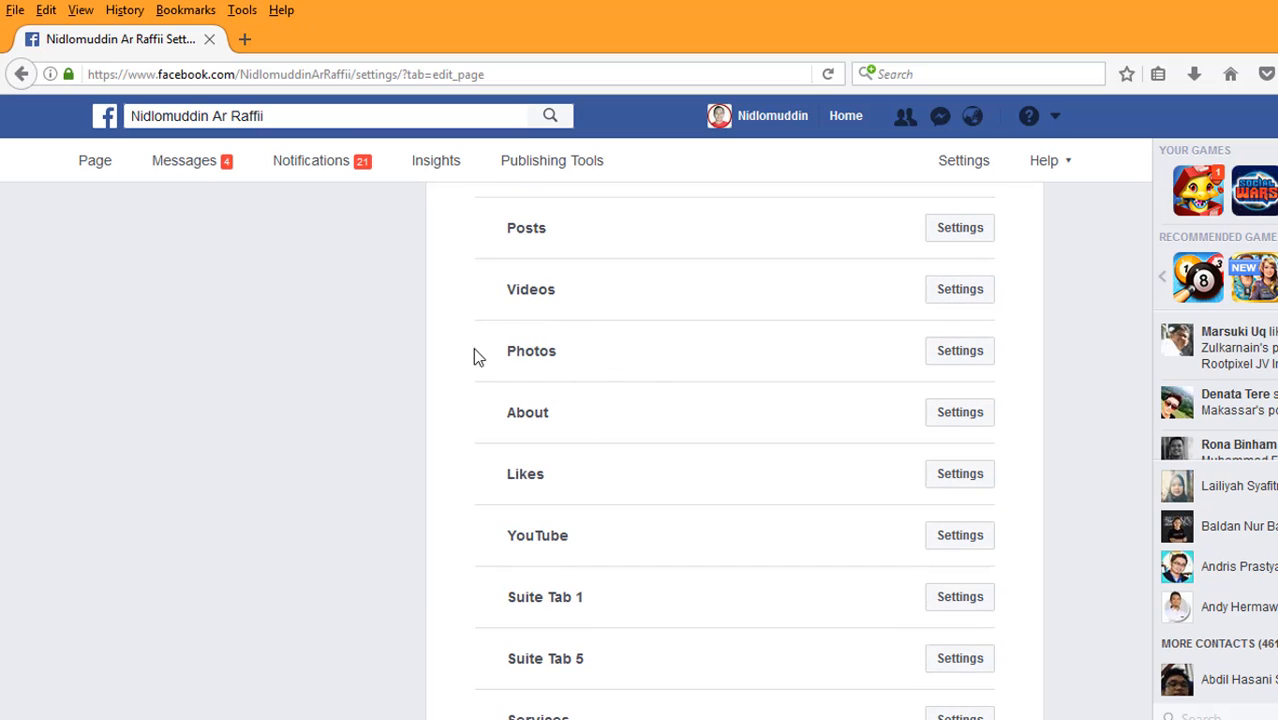
scroll(641, 380, down, 4)
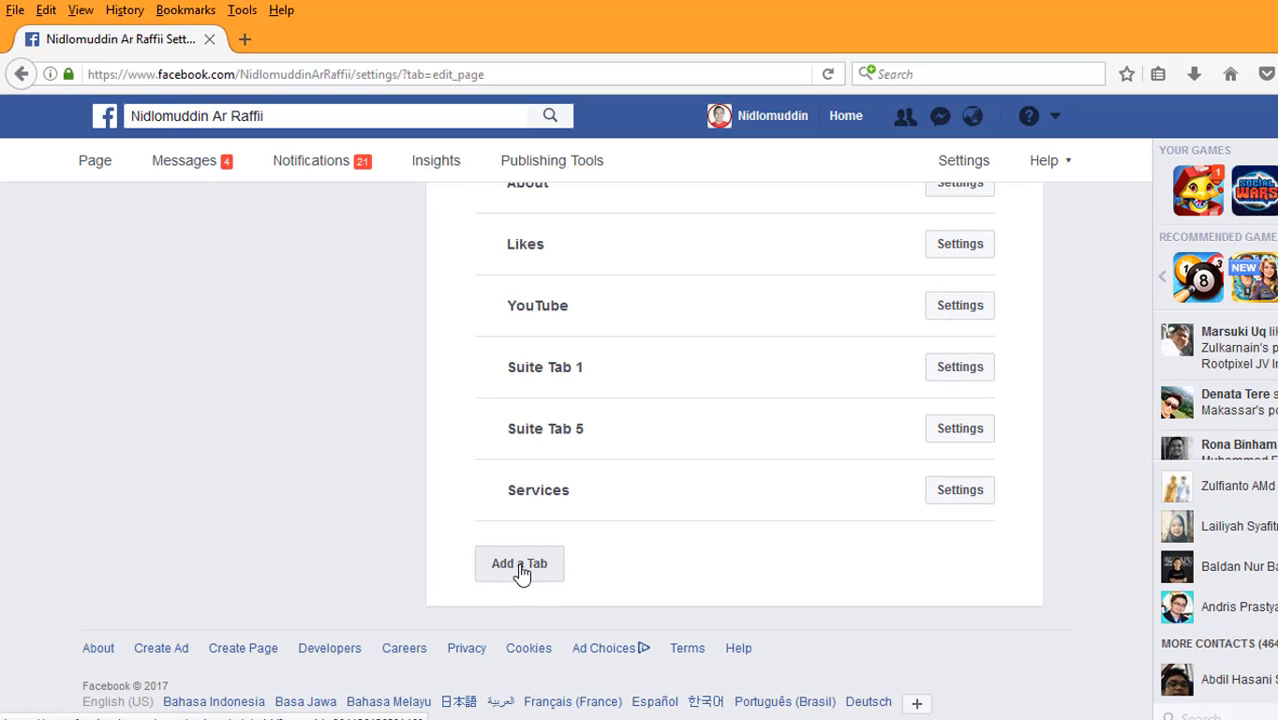
click(520, 566)
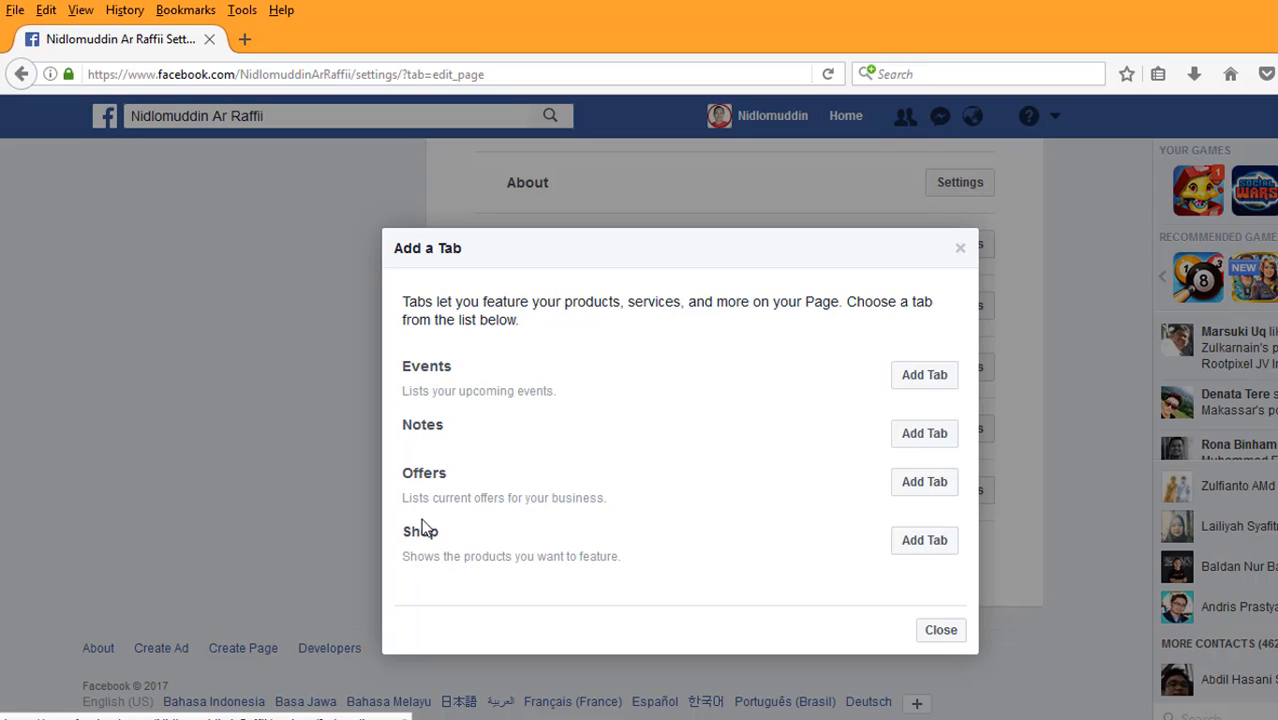
click(913, 550)
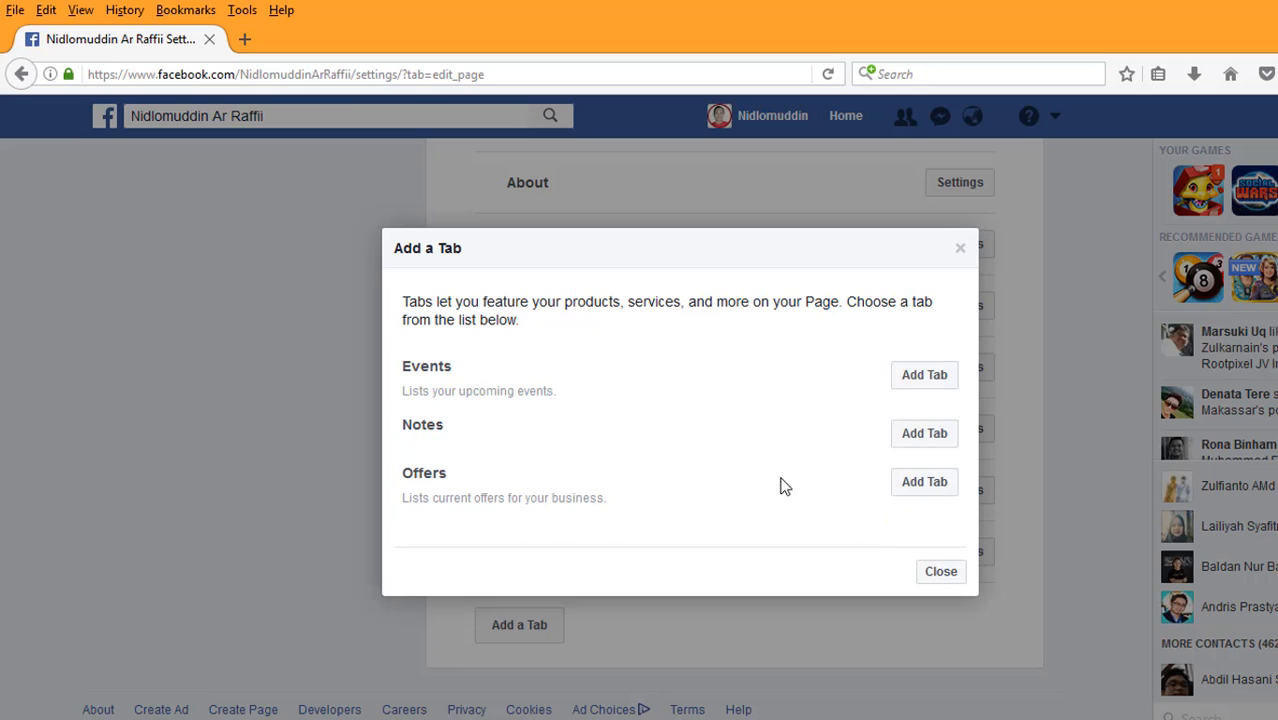
triple_click(545, 258)
click(946, 575)
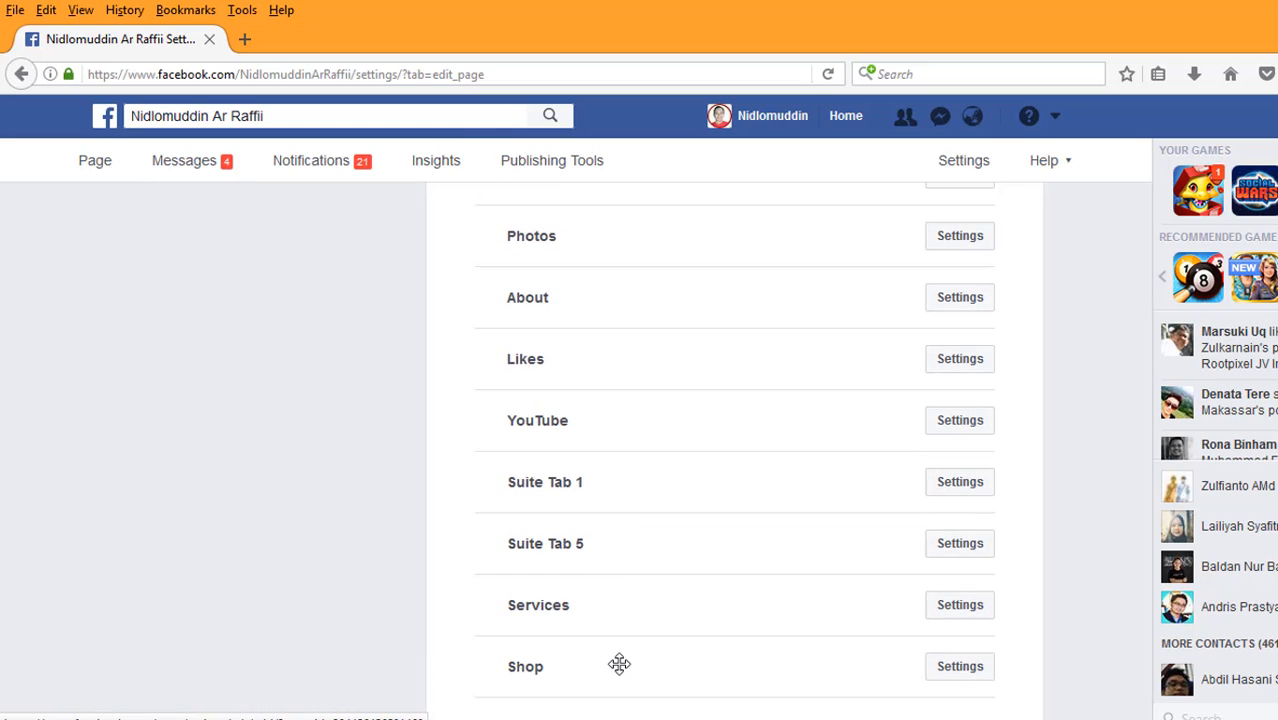
Move the Shop tab up the tab order so it sits directly below Home, above Posts
drag(576, 672, 600, 306)
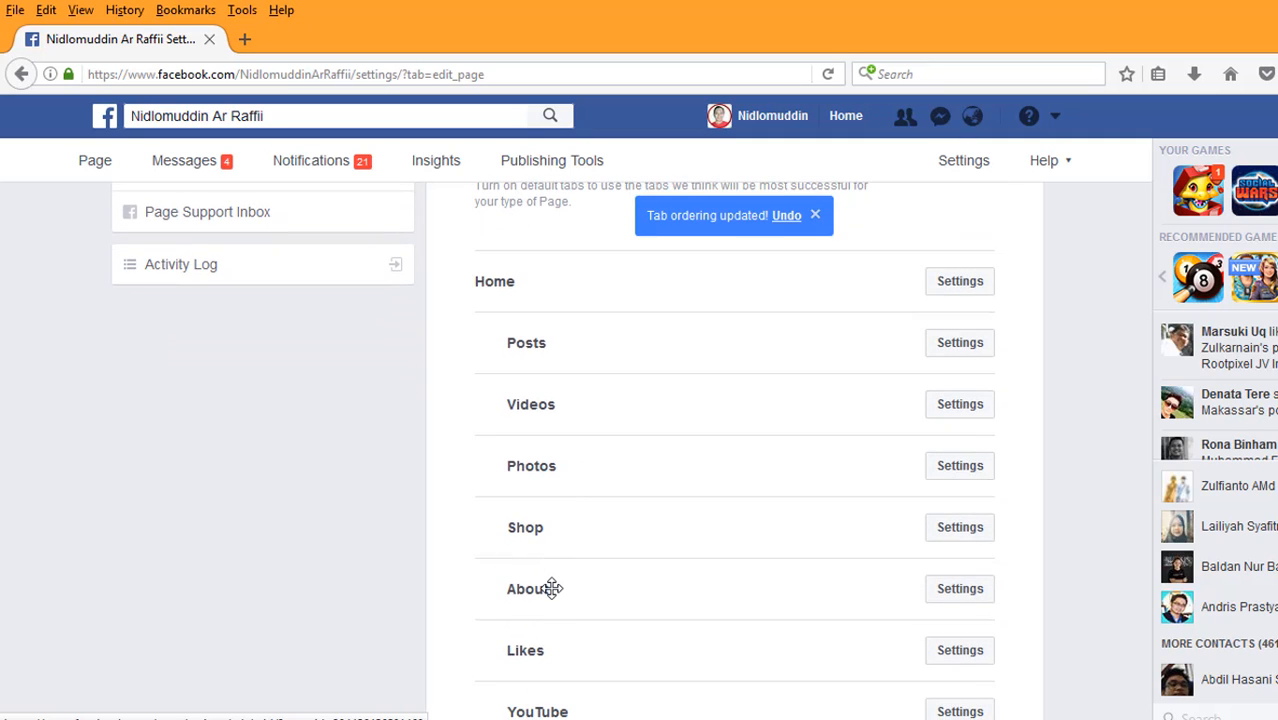
drag(554, 529, 570, 328)
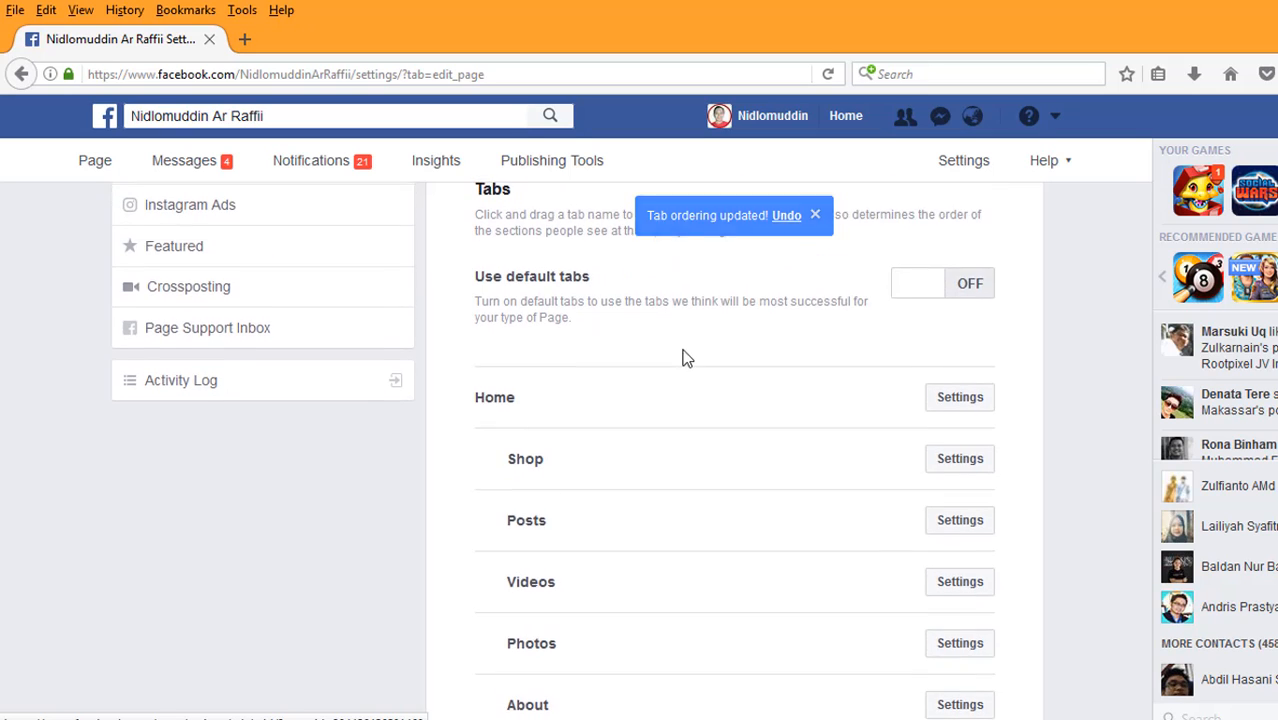
scroll(733, 357, up, 3)
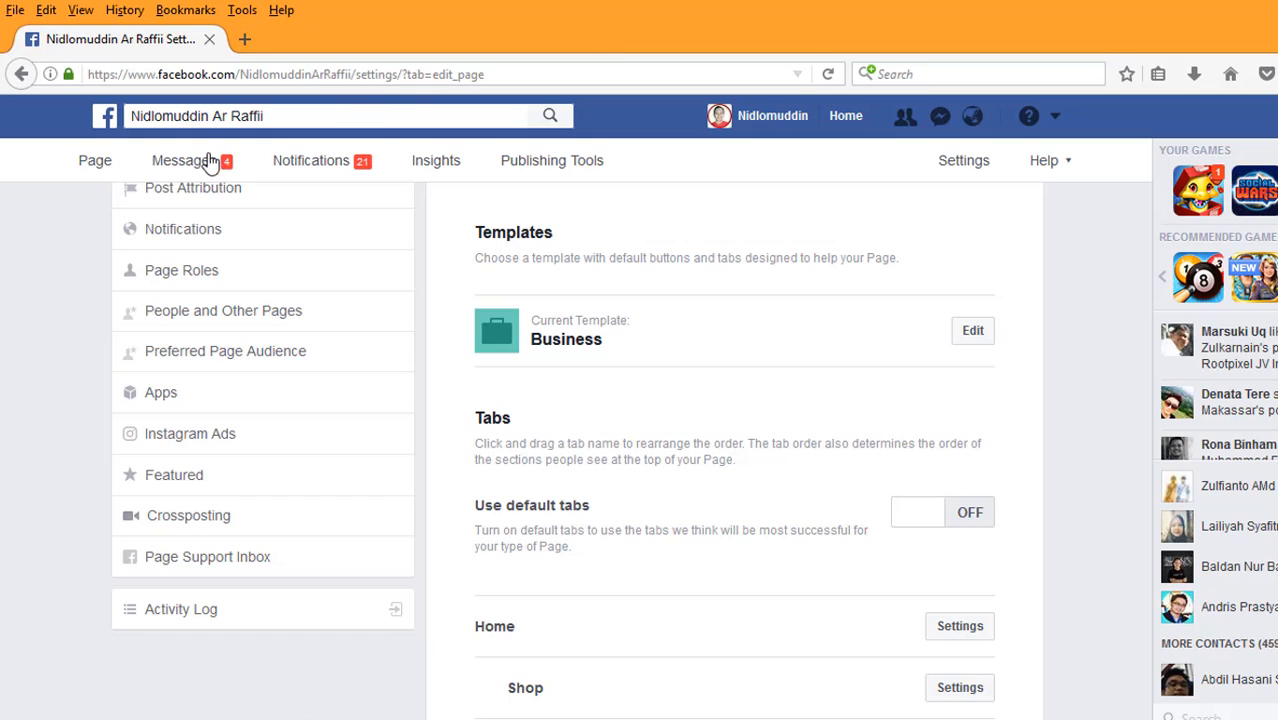
Open the page in a new browser tab and go to its Shop section
right_click(108, 162)
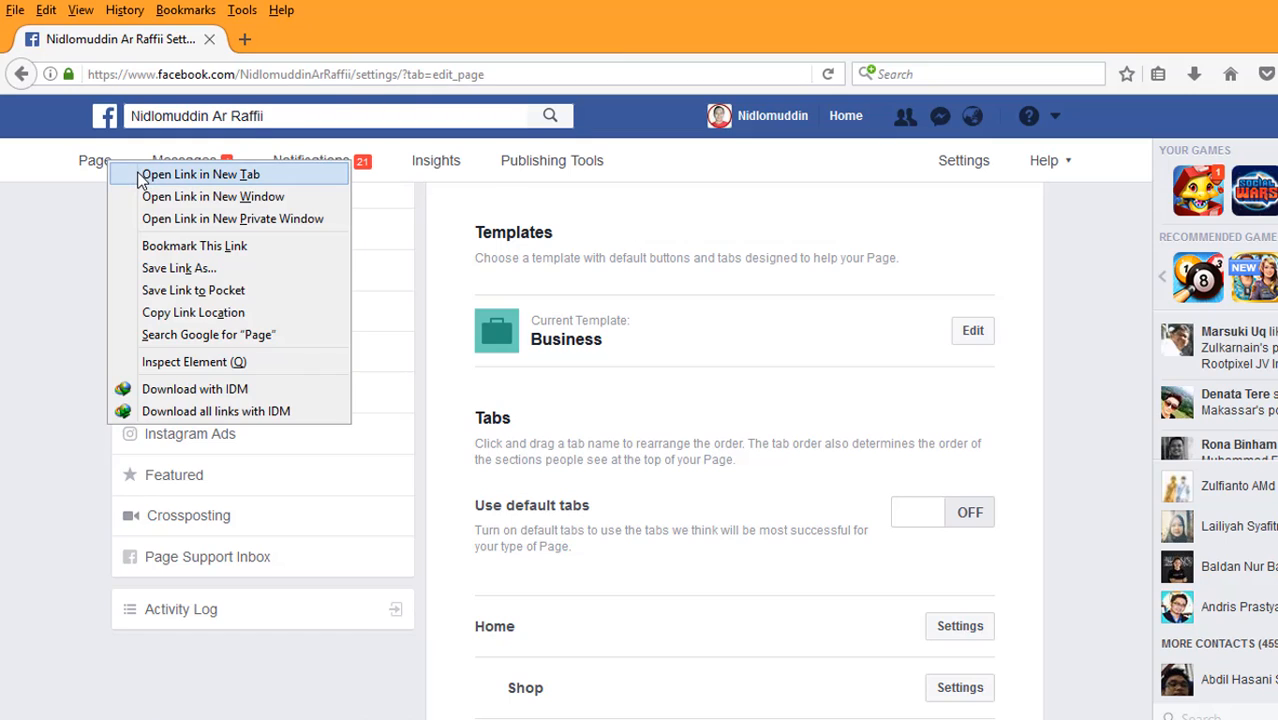
click(200, 174)
click(290, 40)
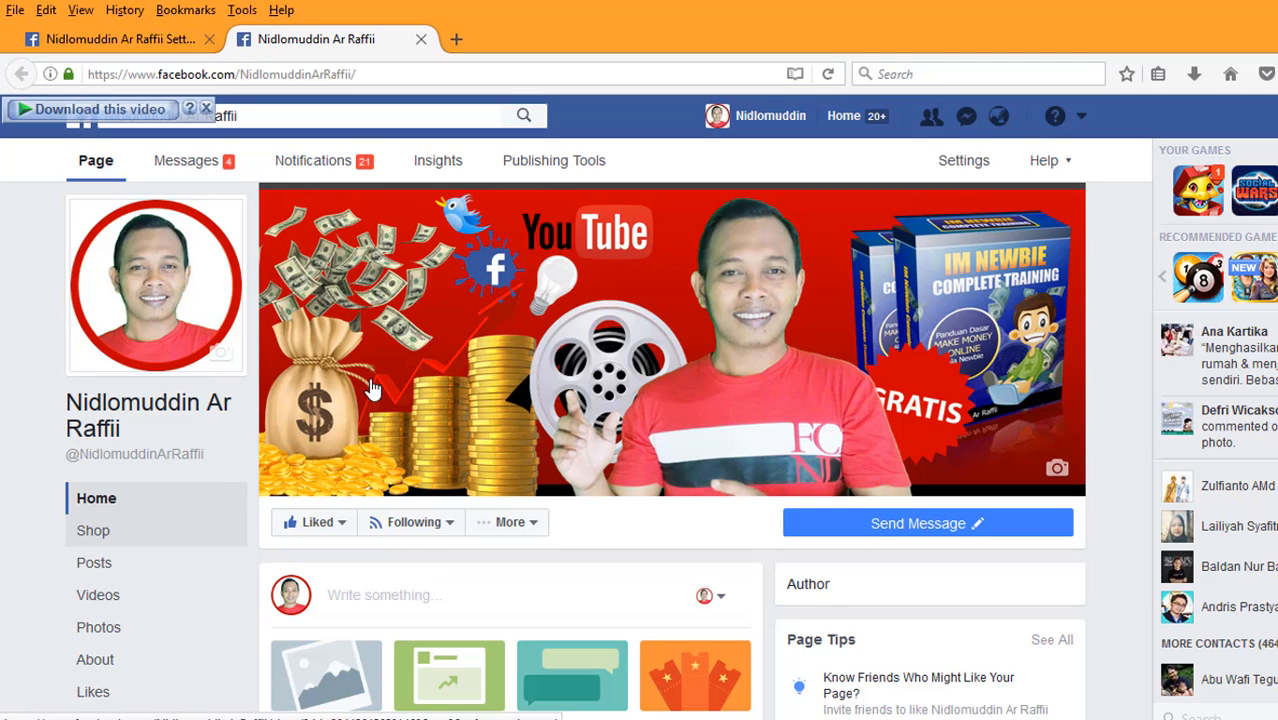
click(130, 531)
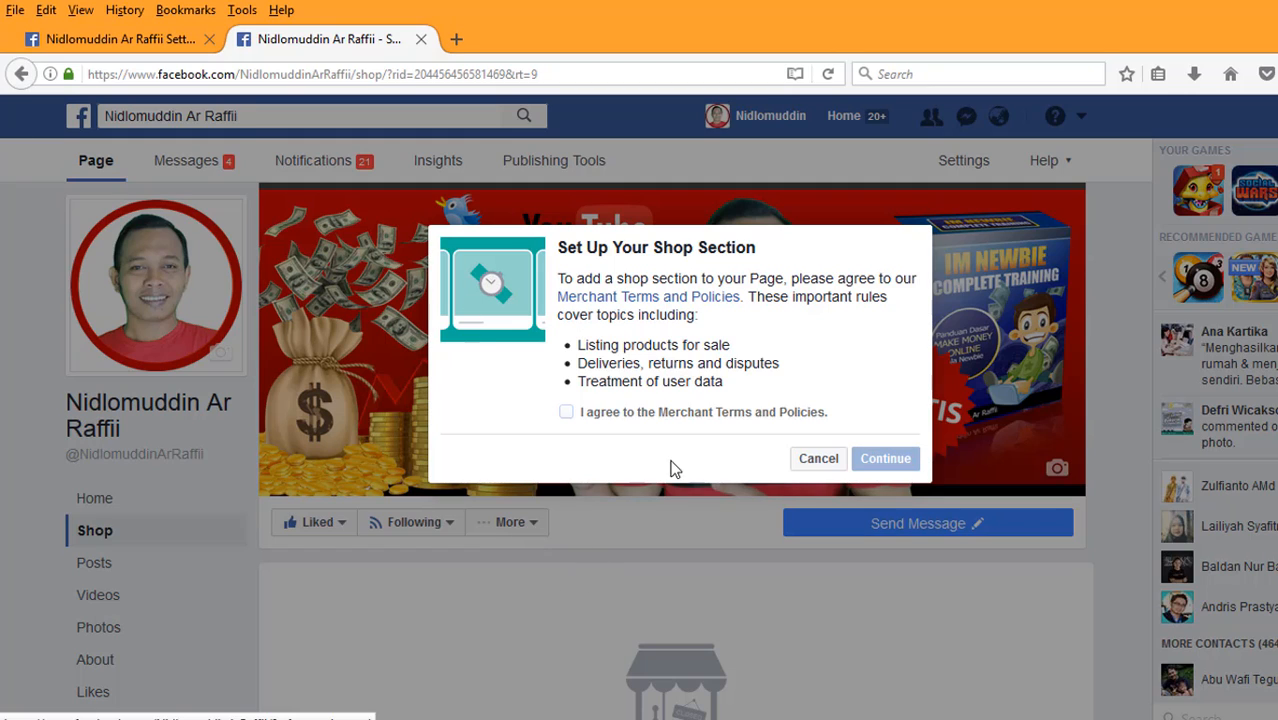
Agree to the Merchant Terms and Policies and choose Check Out on Another Website as the checkout method
click(567, 415)
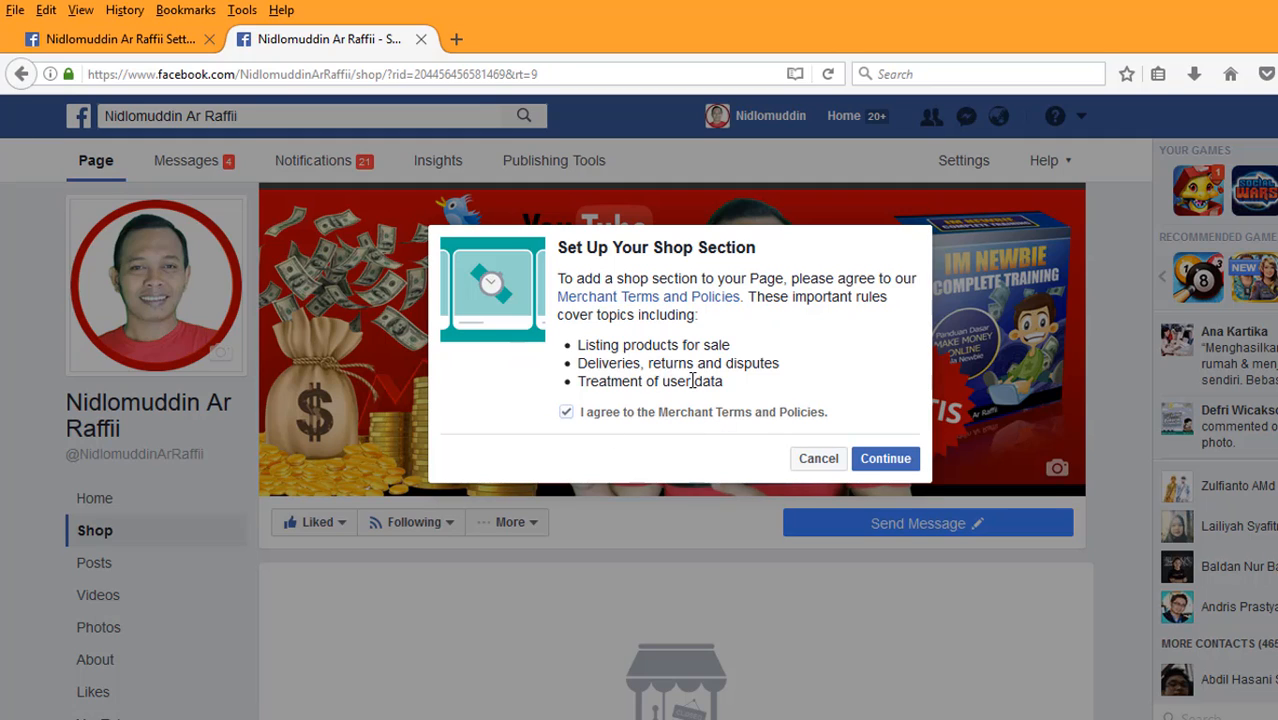
click(886, 458)
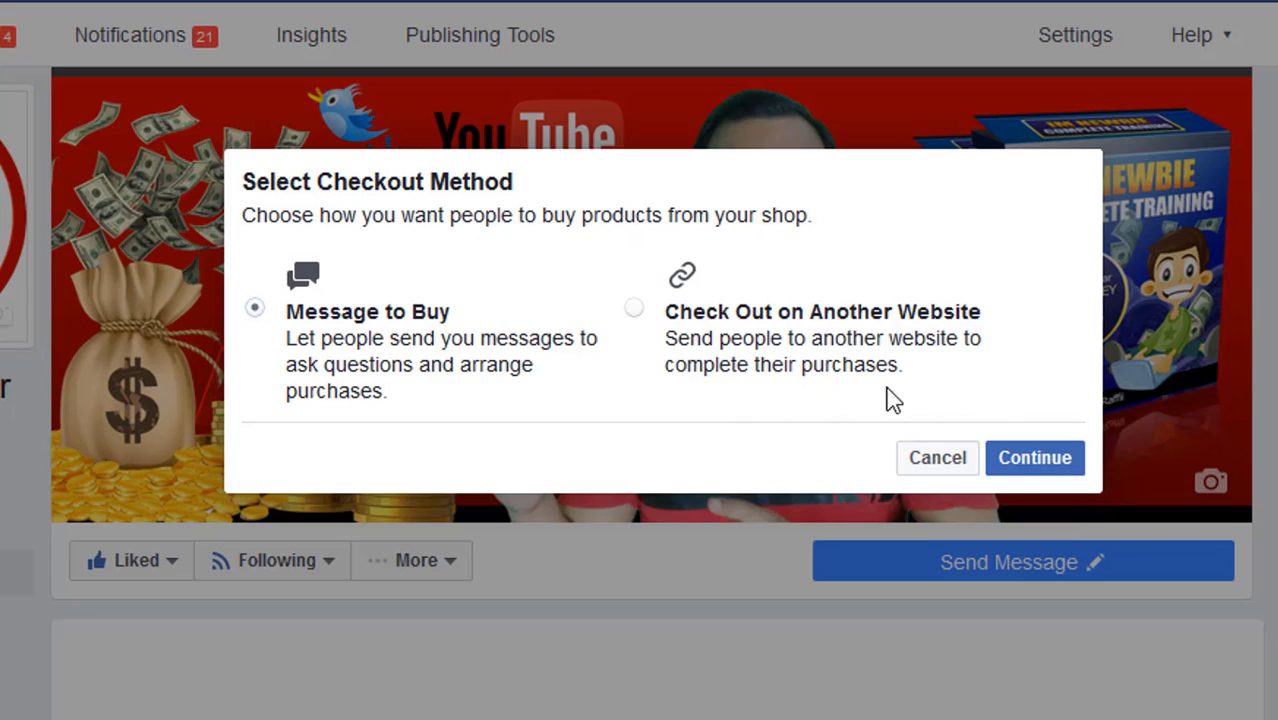
click(634, 308)
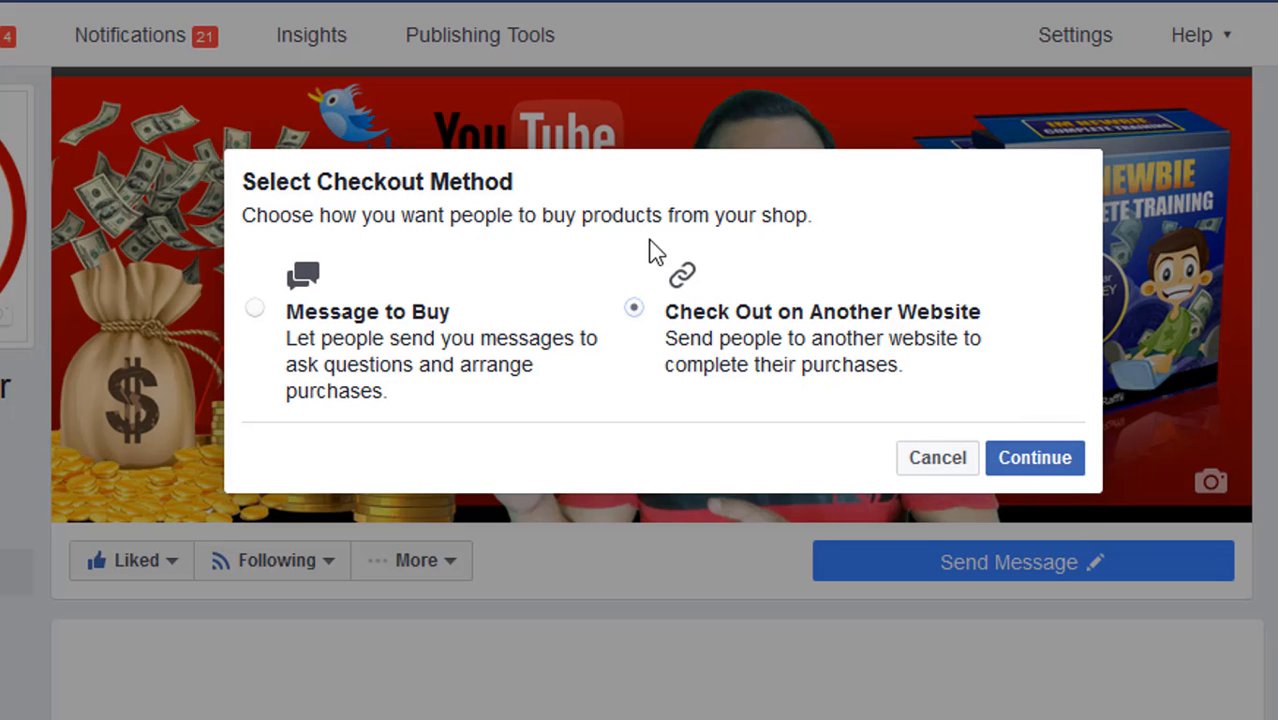
click(1040, 466)
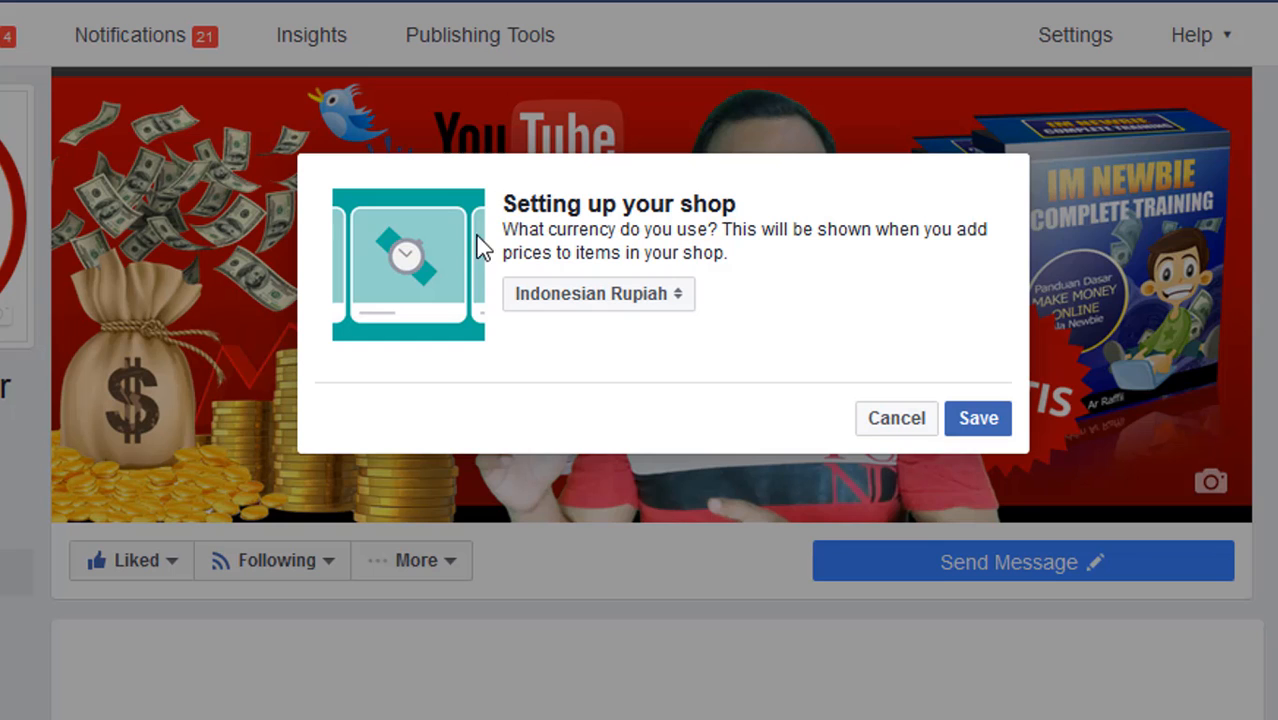
Look through the available shop currencies, keep Indonesian Rupiah, and save the shop setup
click(591, 300)
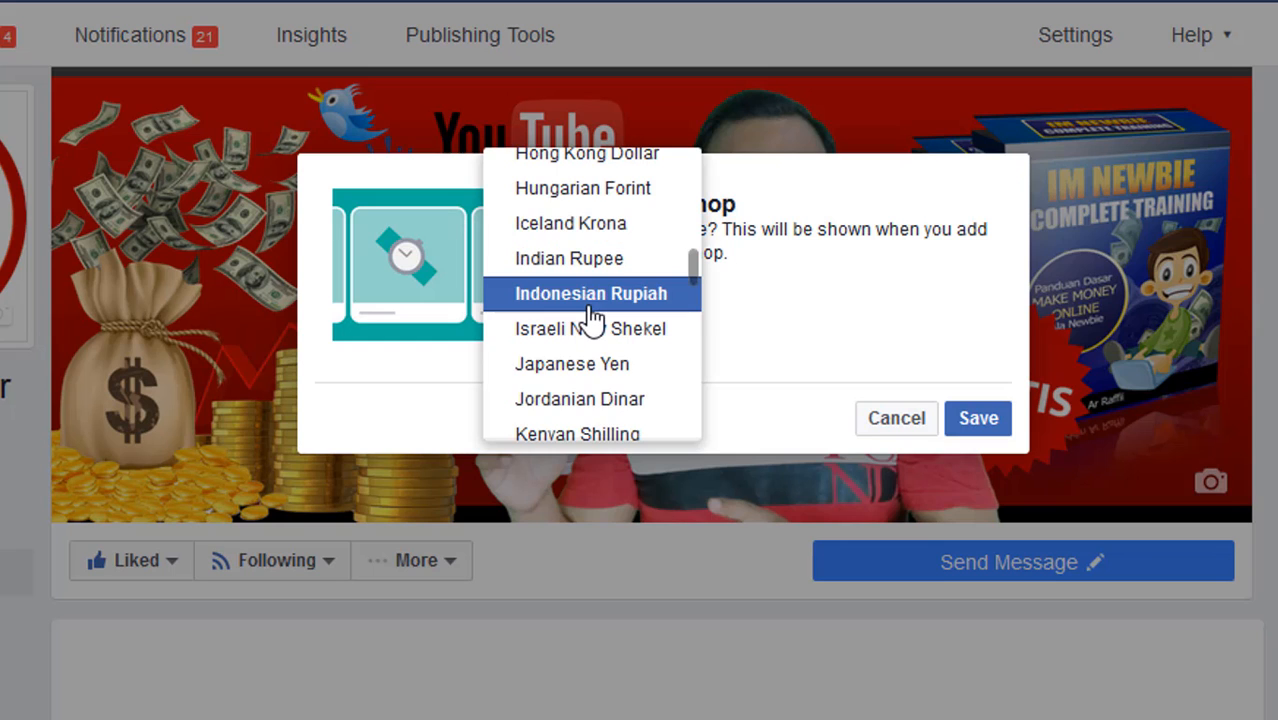
scroll(563, 216, up, 10)
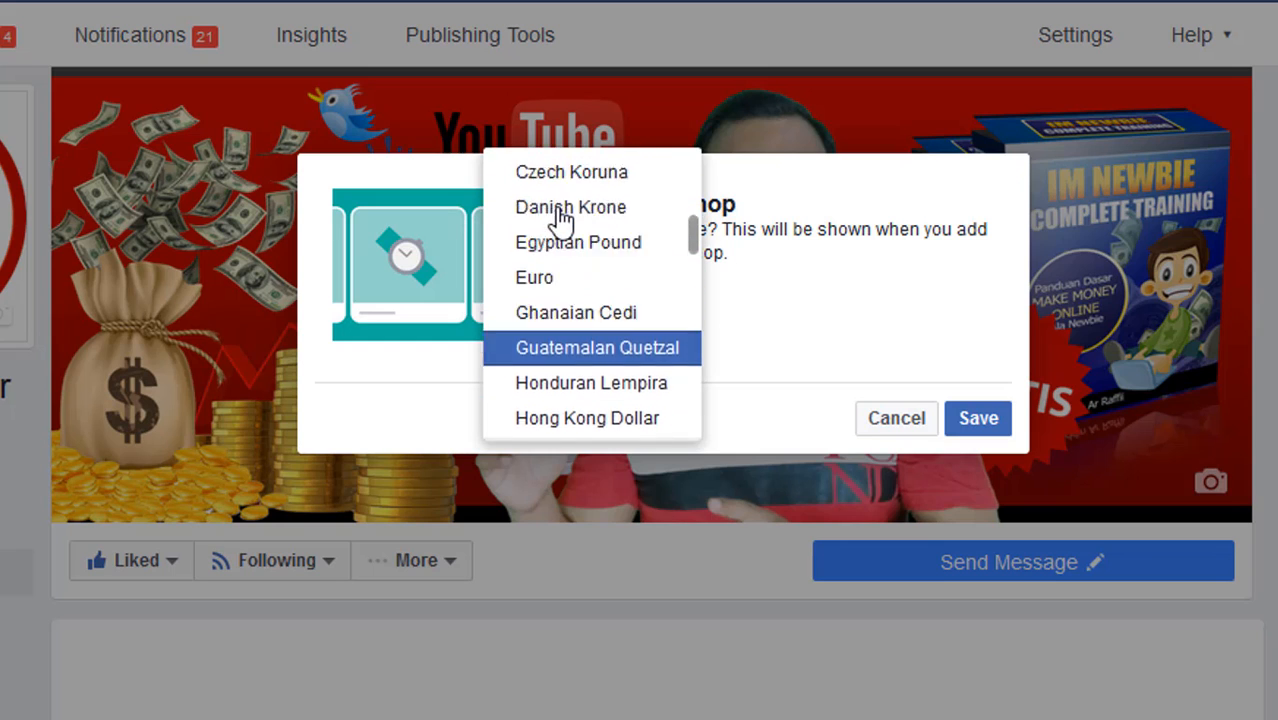
scroll(565, 230, down, 10)
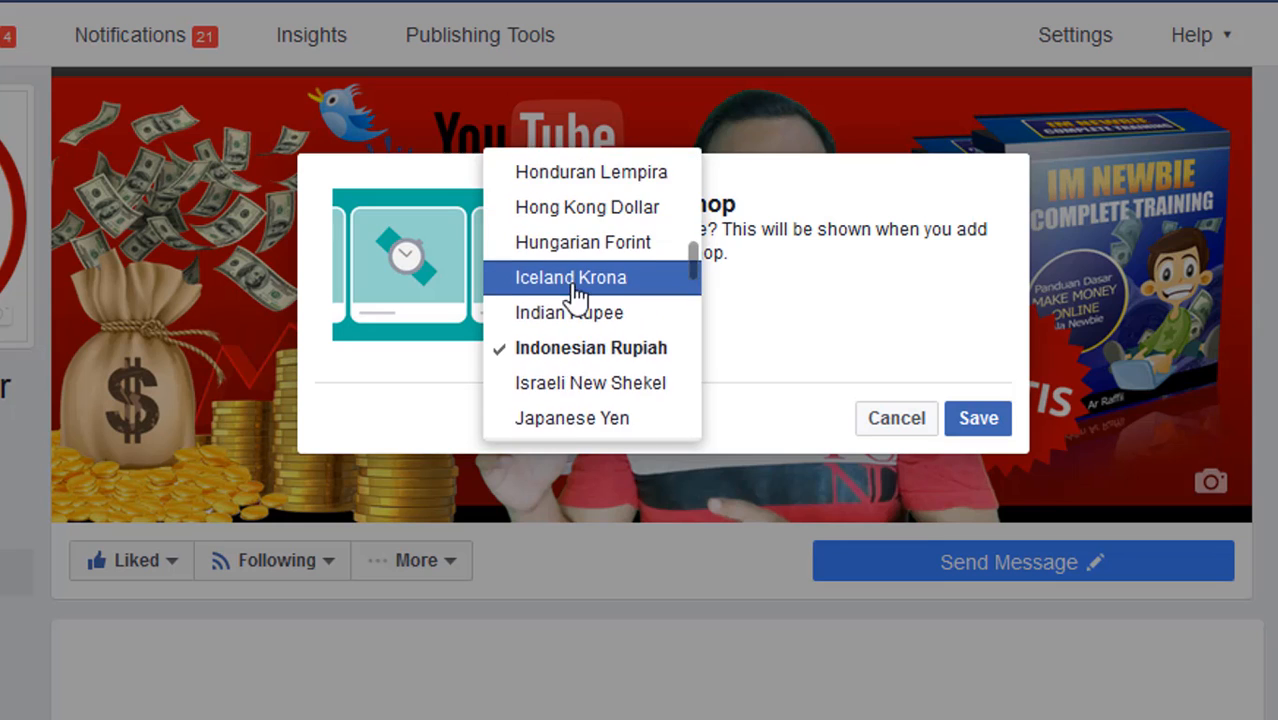
scroll(625, 210, up, 1)
scroll(625, 205, up, 1)
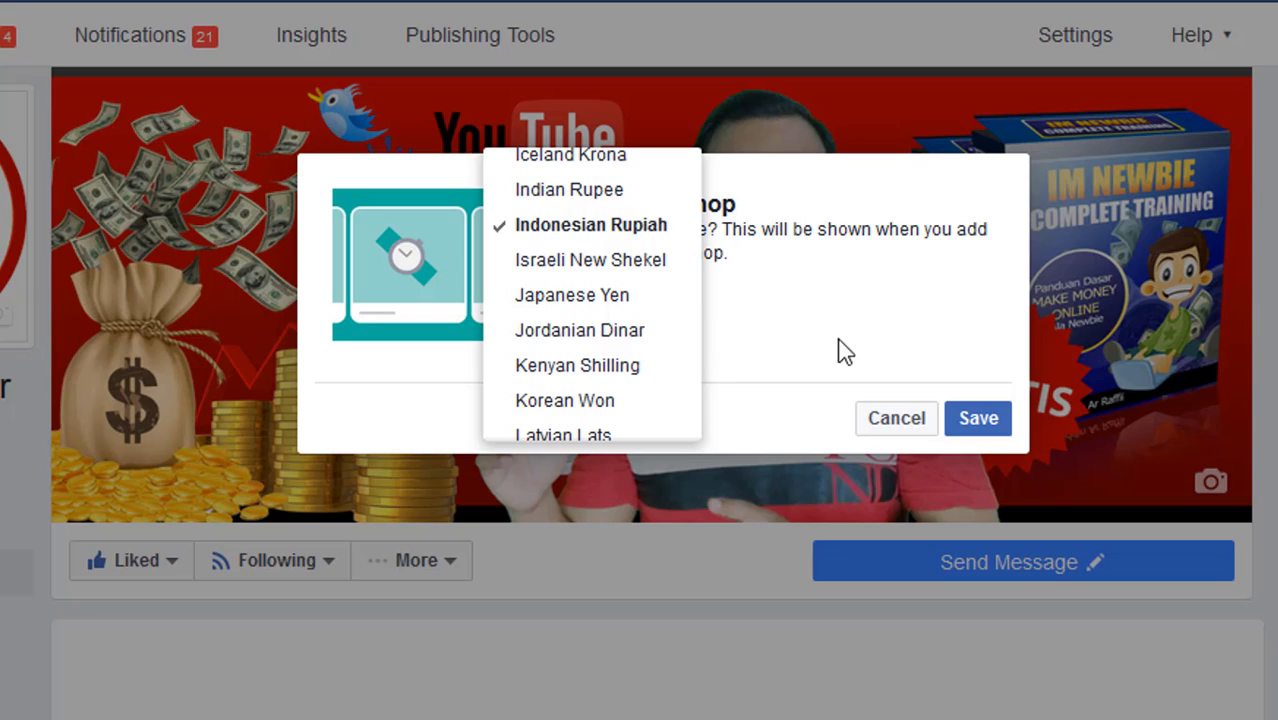
click(797, 295)
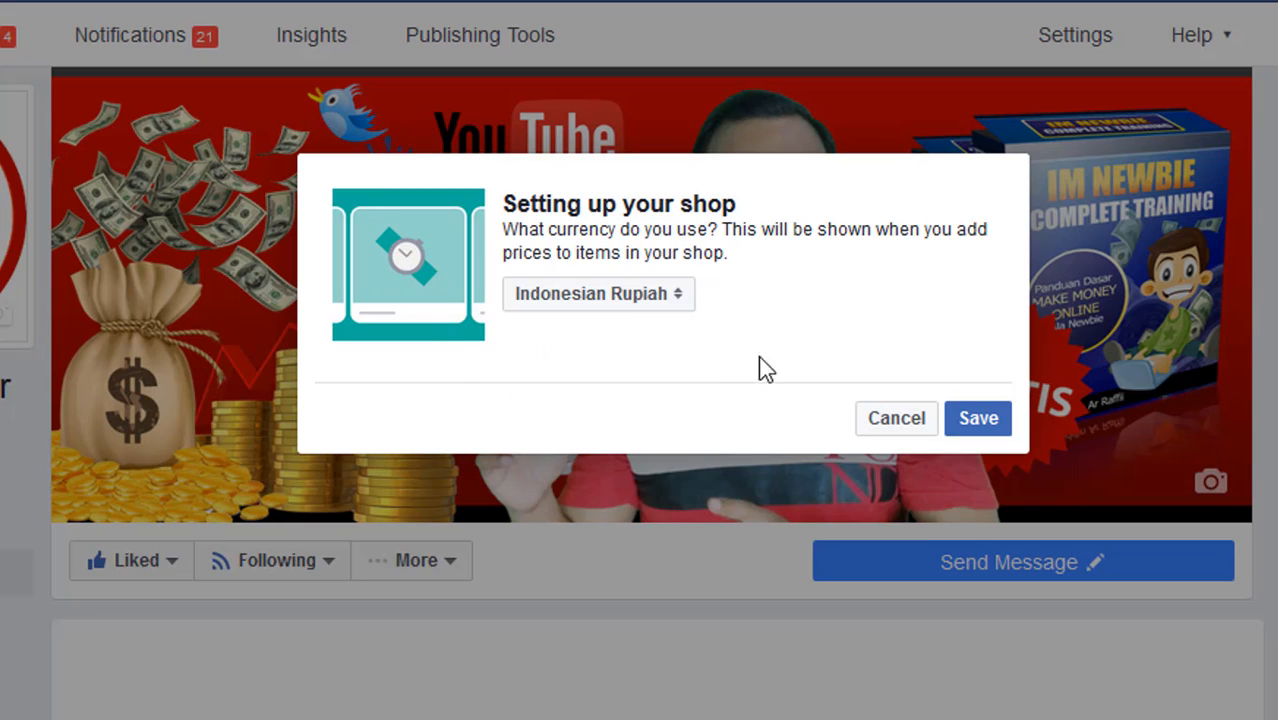
click(978, 420)
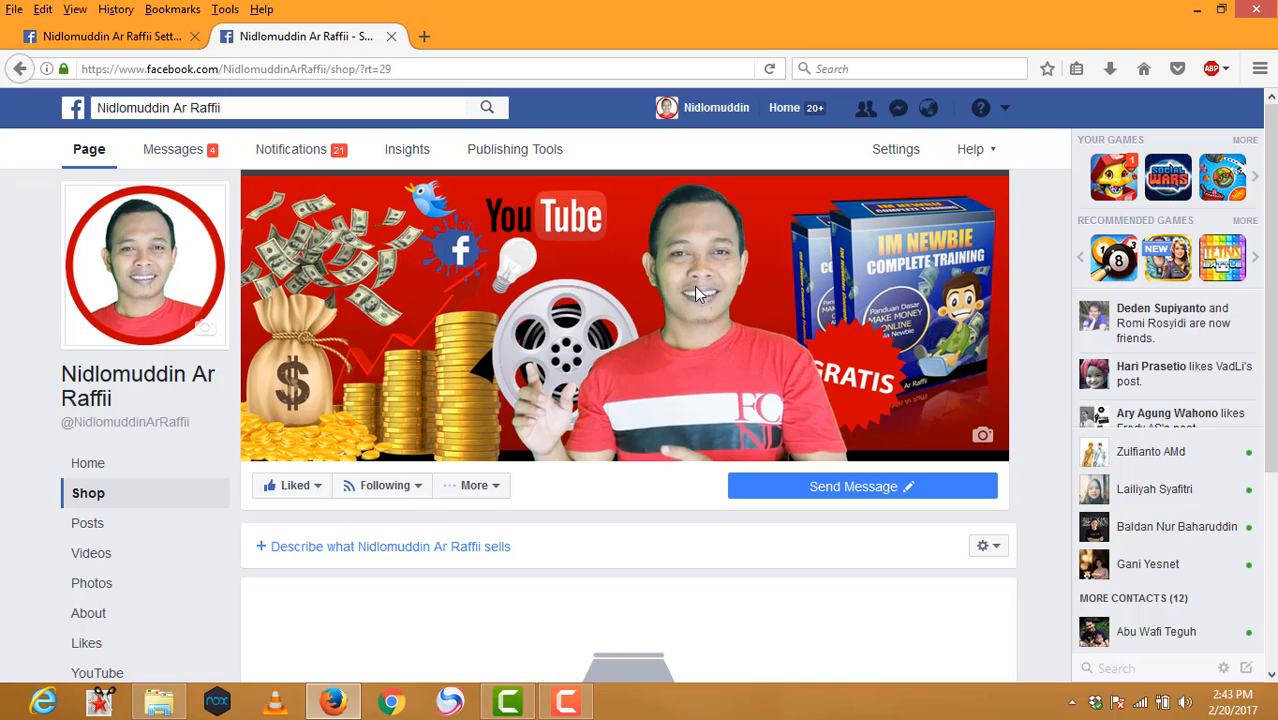
Enter the shop description "Kami menyediakan berbagai tool dan ebook bisnis internet"
scroll(379, 351, down, 3)
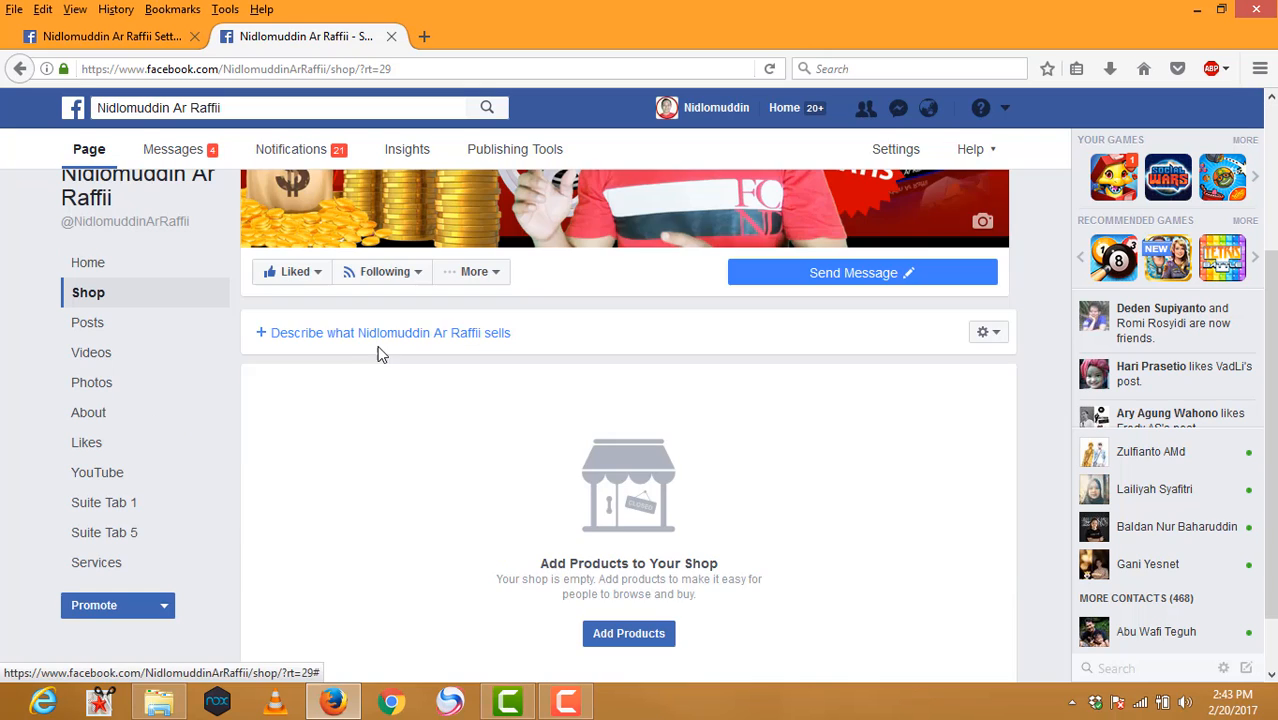
scroll(448, 399, down, 1)
scroll(447, 396, up, 1)
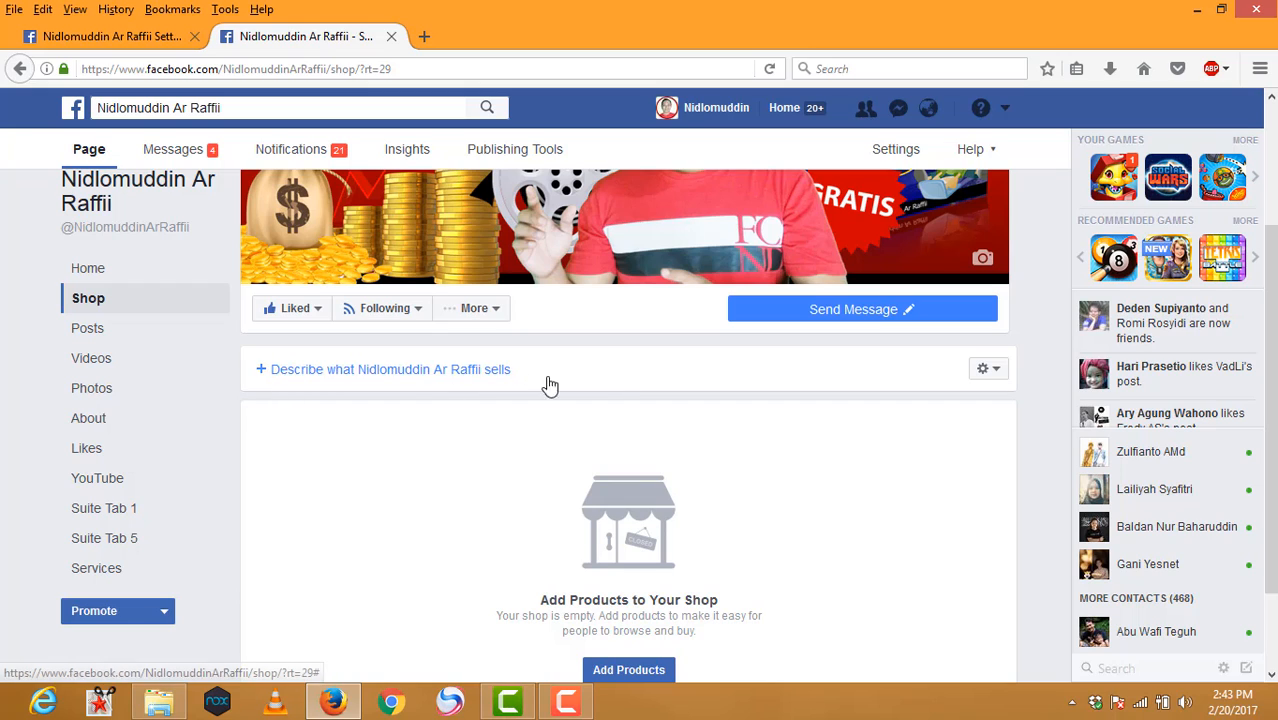
click(264, 377)
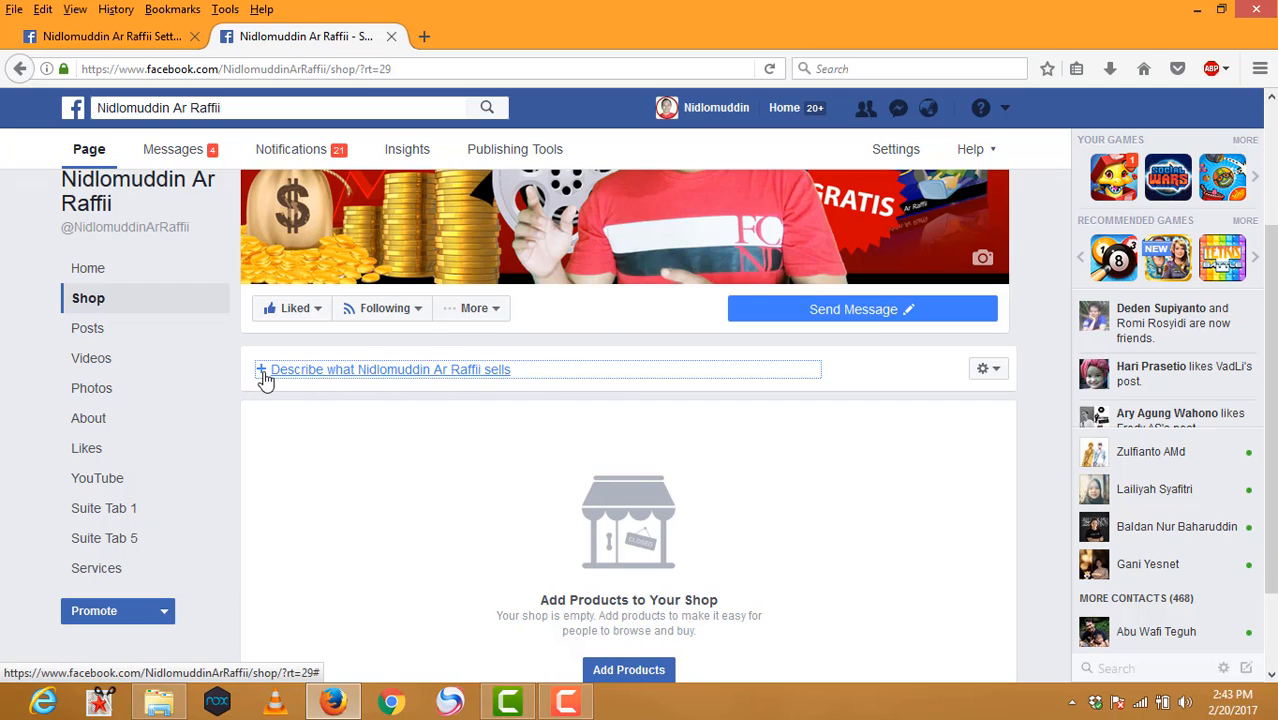
text(Kami)
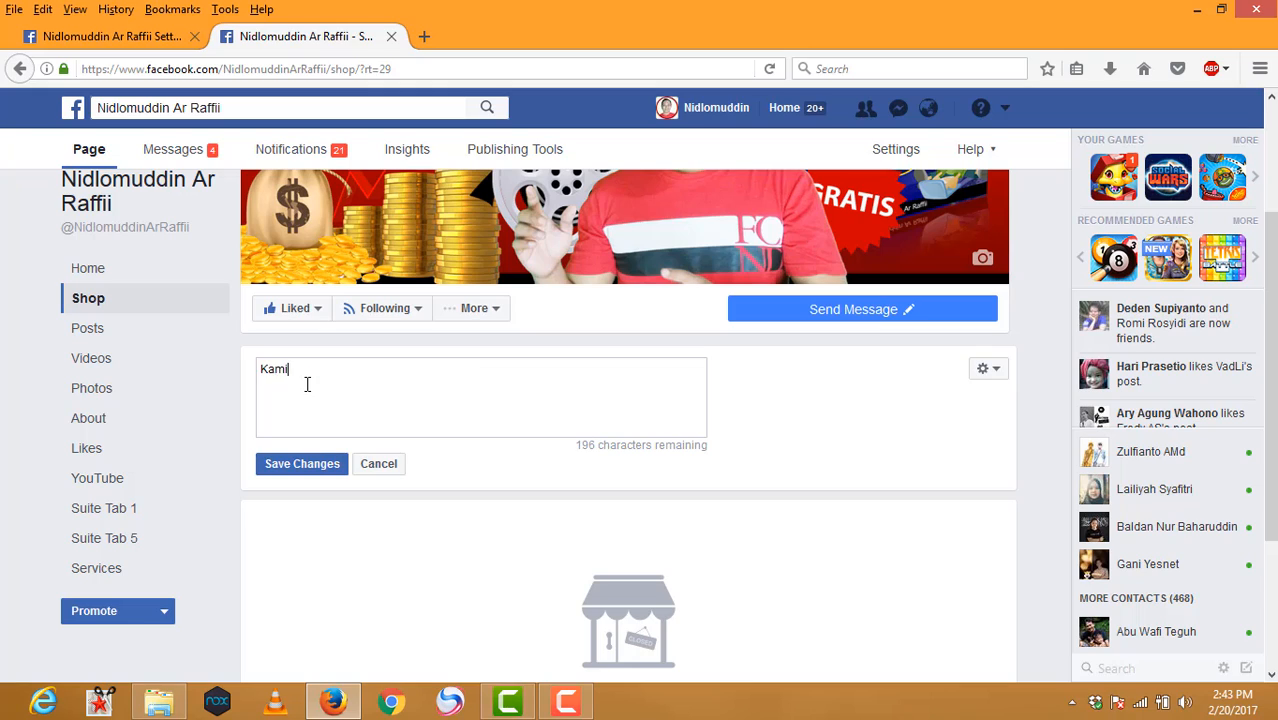
text( menyediakan berbagai tool)
text( dan)
key(BackSpace)
text(an e)
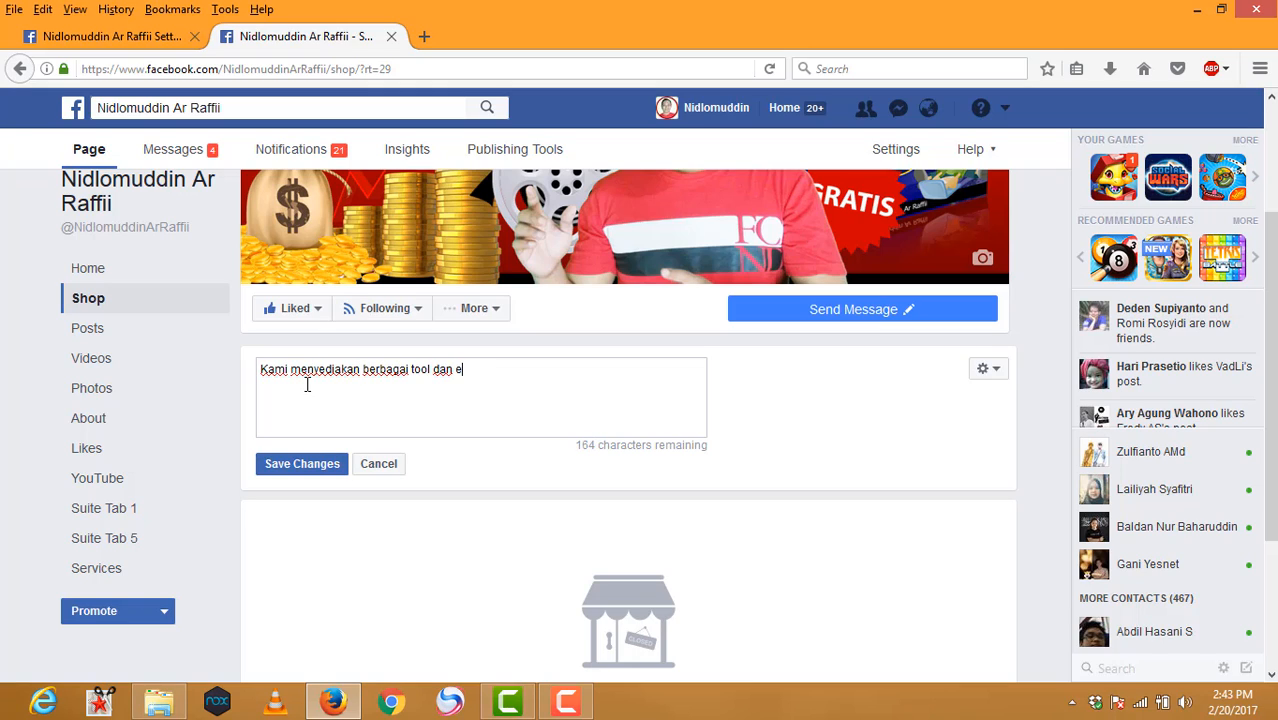
text(book bisnis internet)
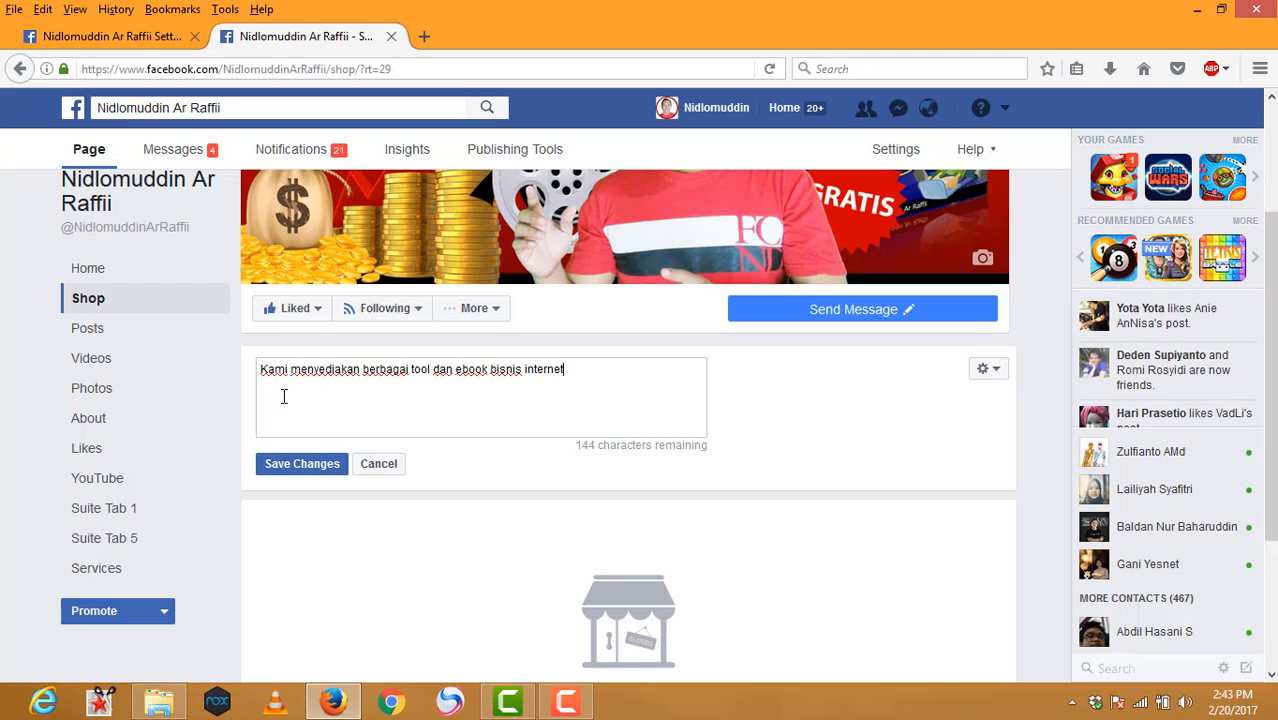
Copy the entire shop description text and clear it from the description box
drag(606, 386, 262, 370)
key(ctrl+c)
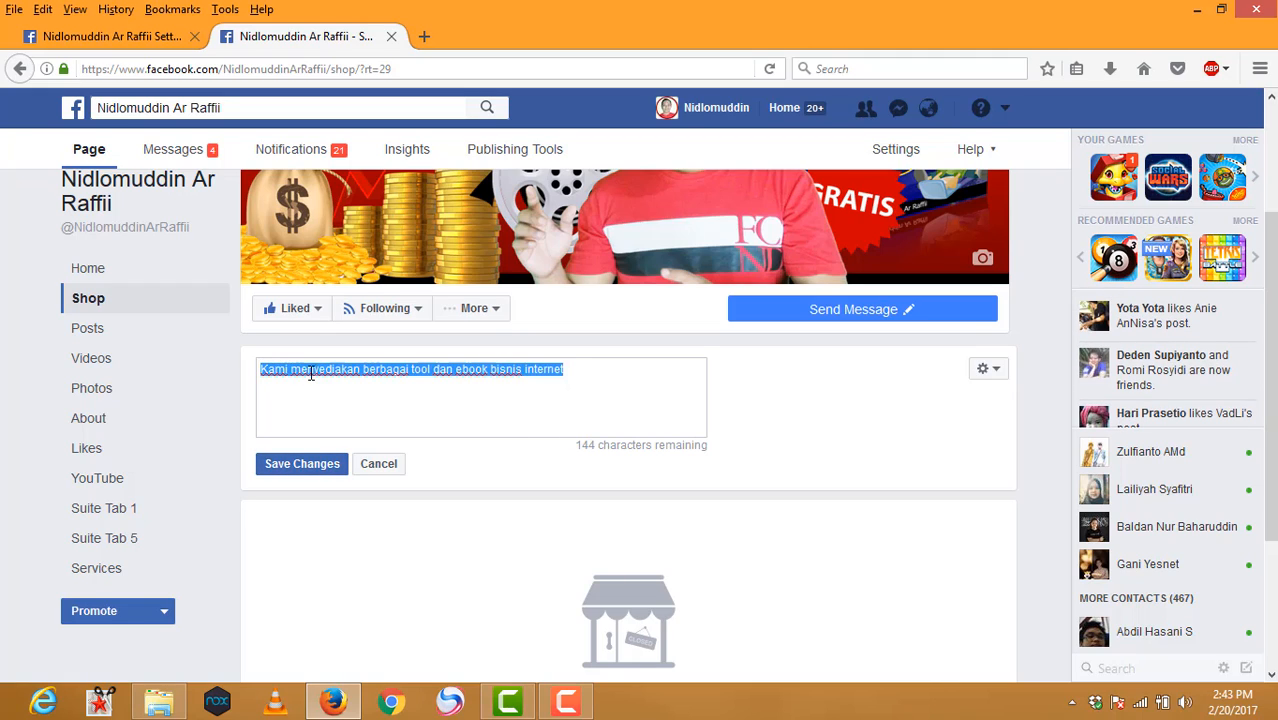
key(BackSpace)
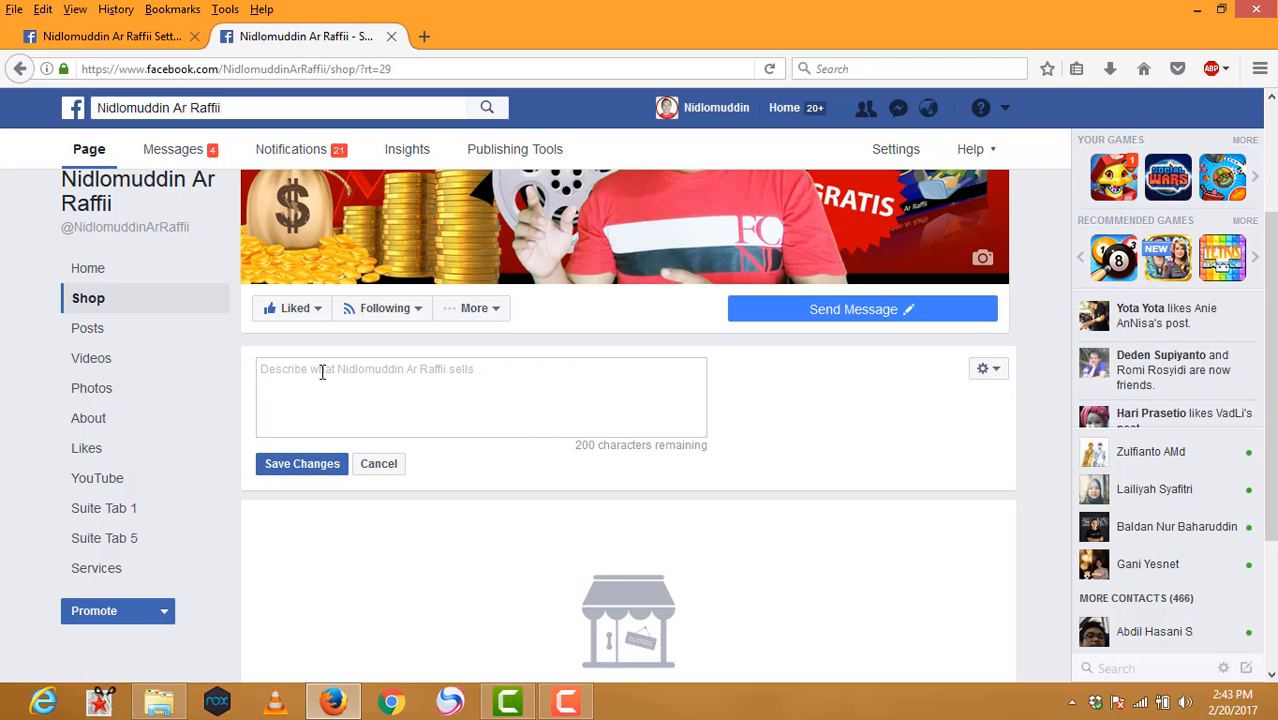
Paste the copied text "Kami menyediakan berbagai tool dan ebook bisnis internet" back as the shop description and save it
key(ctrl+v)
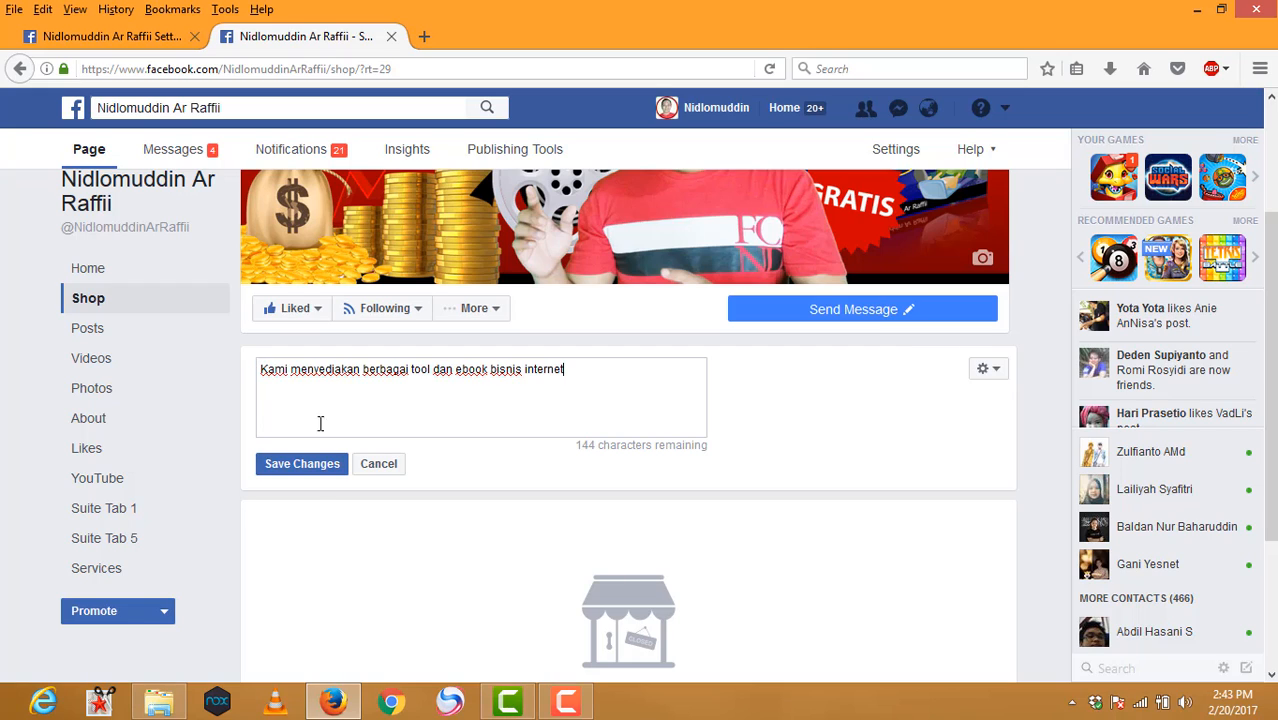
click(295, 466)
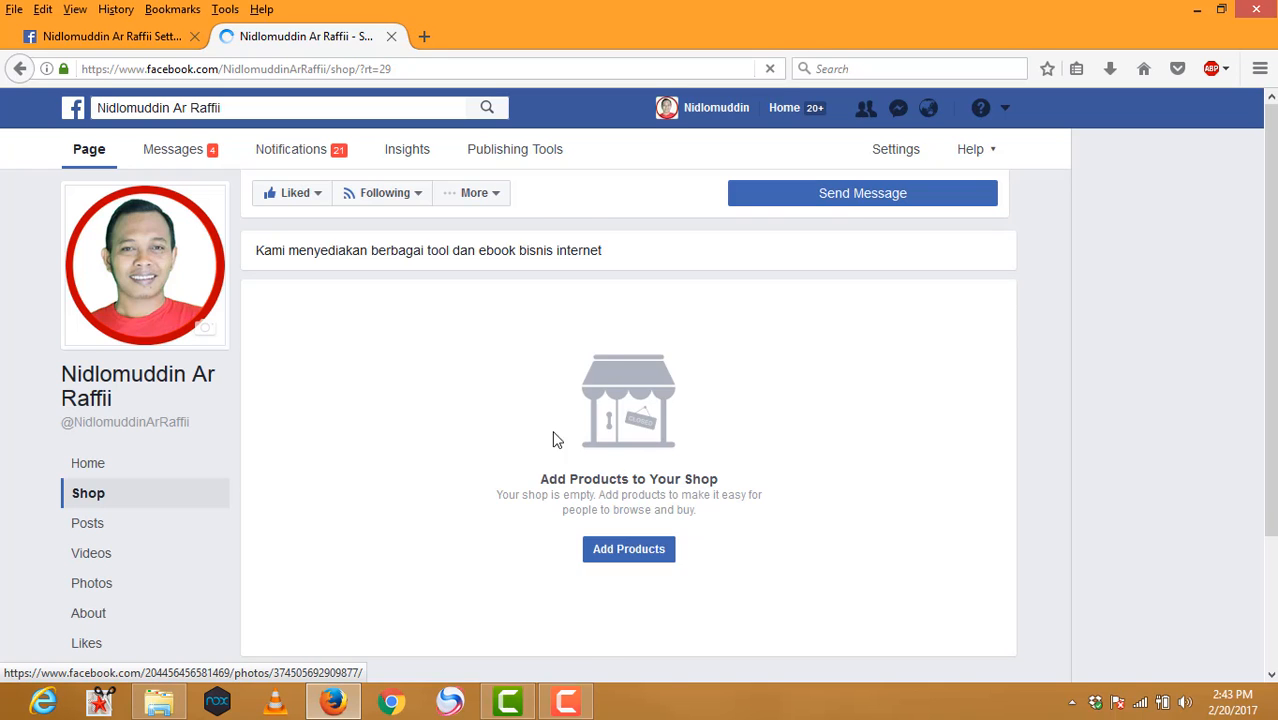
Start adding a product to the shop and use Picture1 from the PRODUK folder in Pictures as its photo
scroll(568, 468, down, 2)
scroll(568, 462, down, 1)
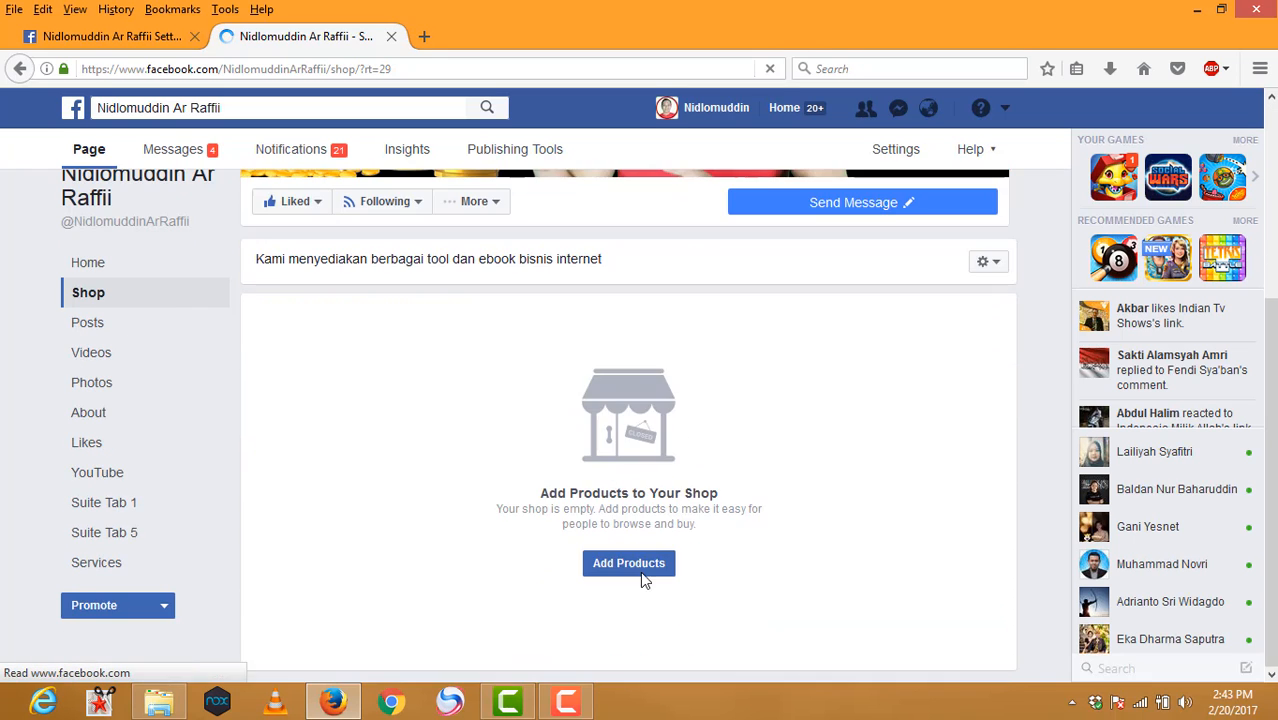
click(636, 568)
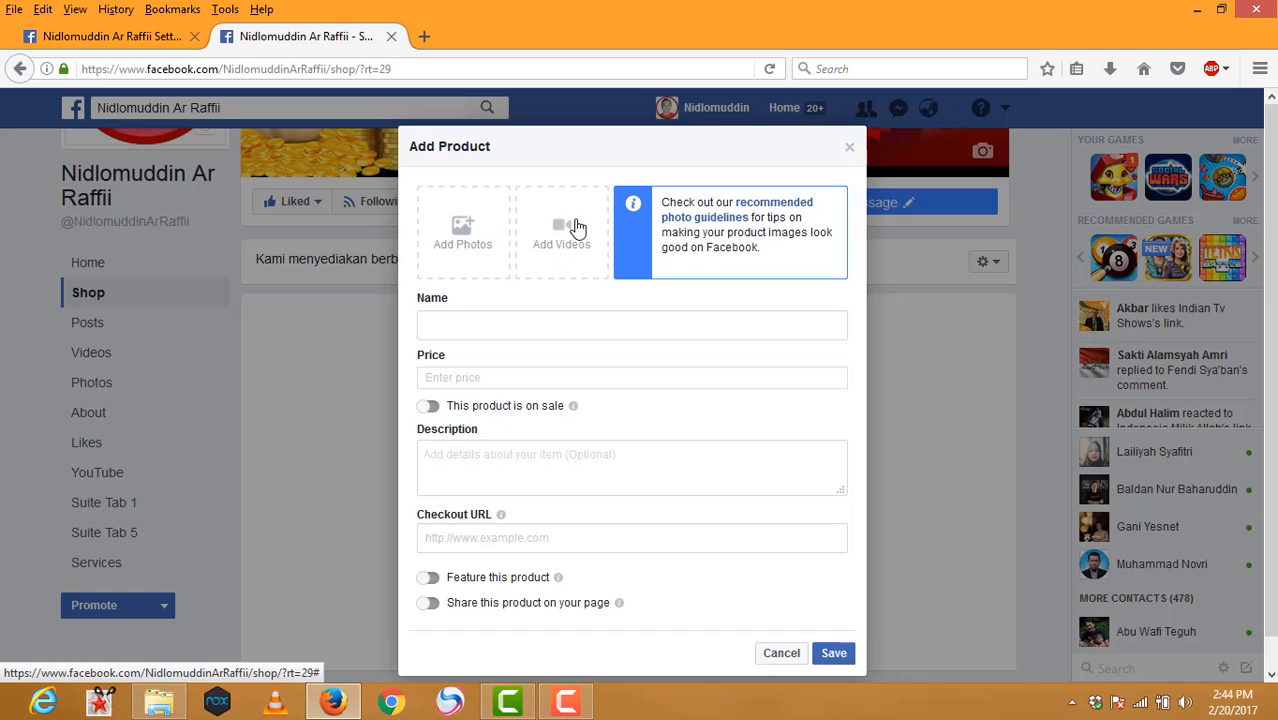
click(463, 230)
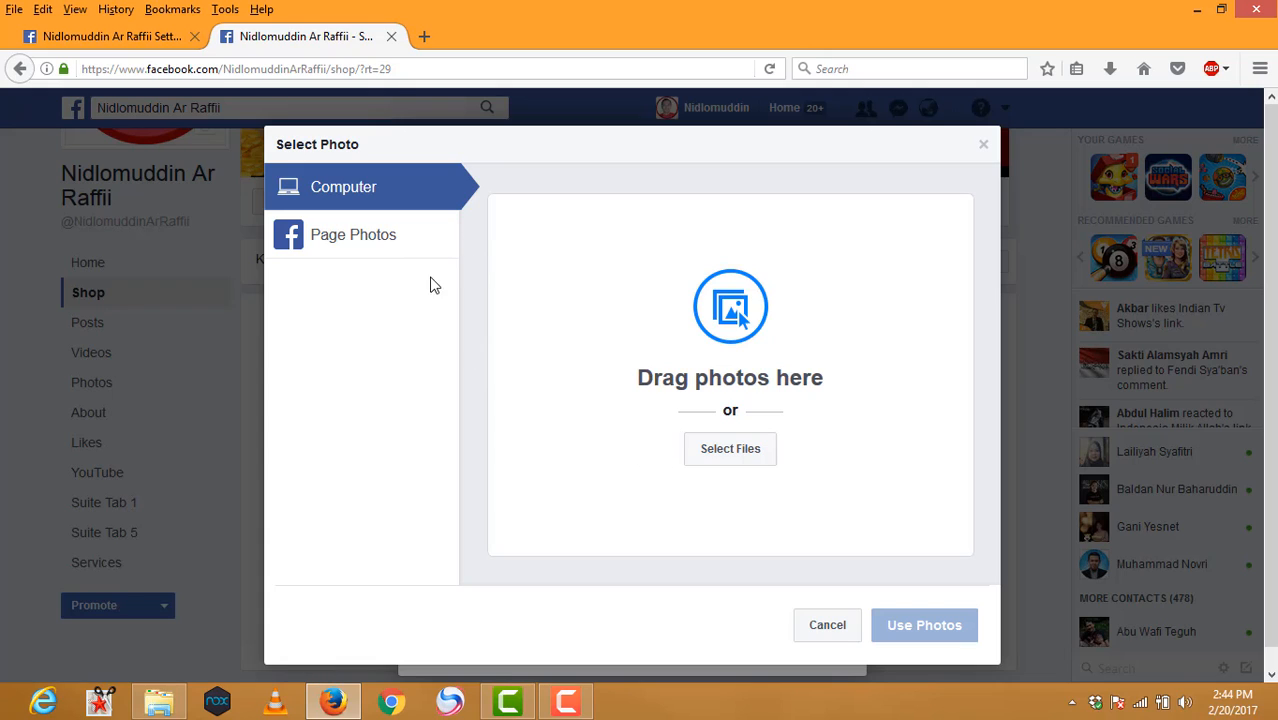
click(730, 449)
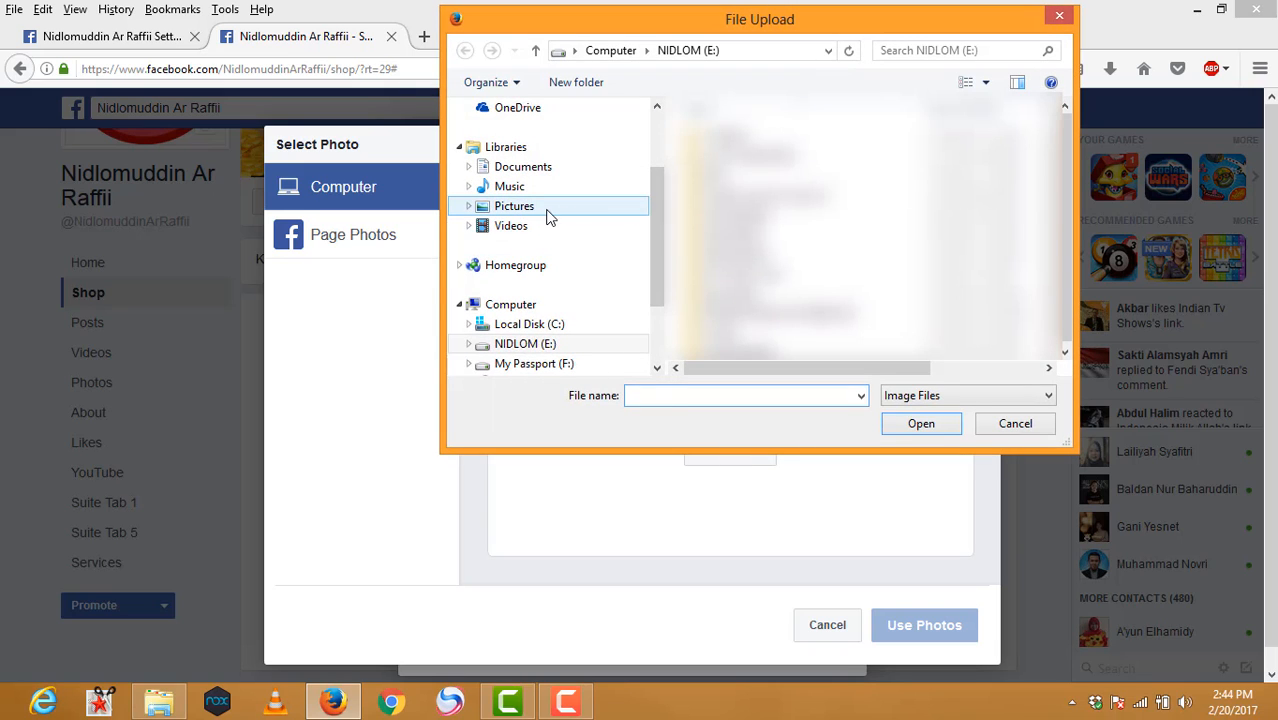
click(513, 208)
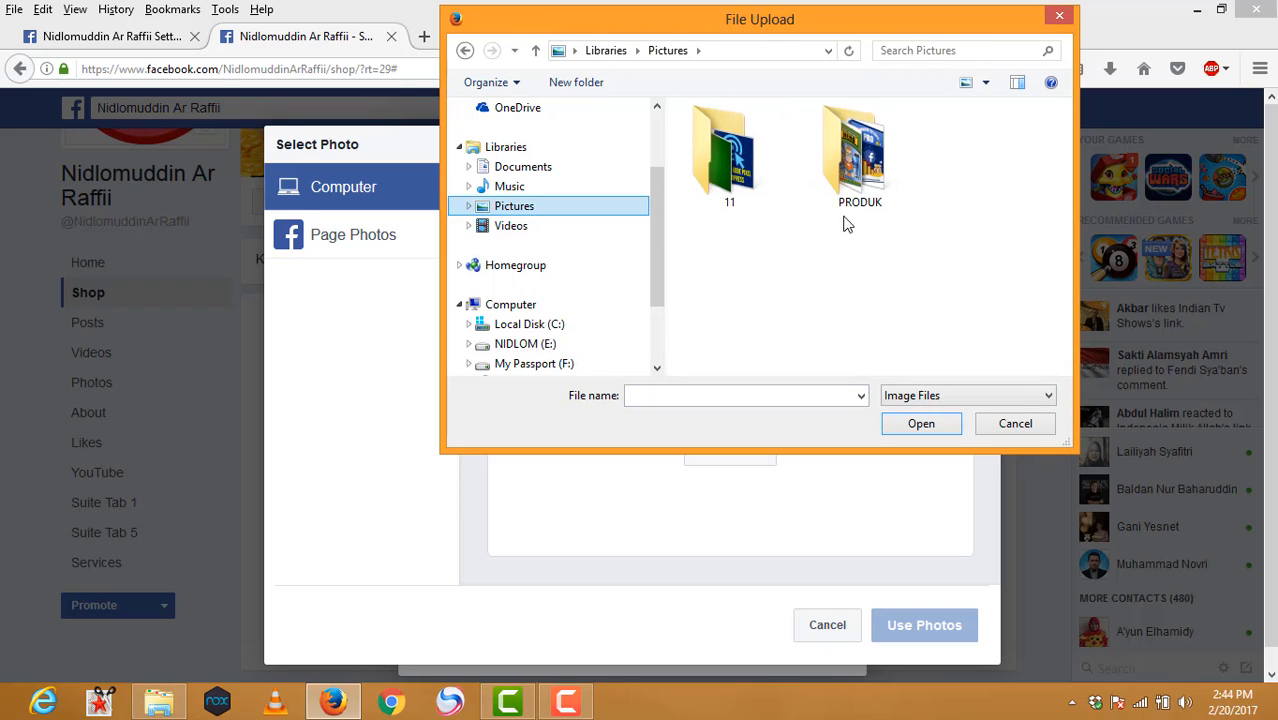
double_click(862, 165)
click(727, 168)
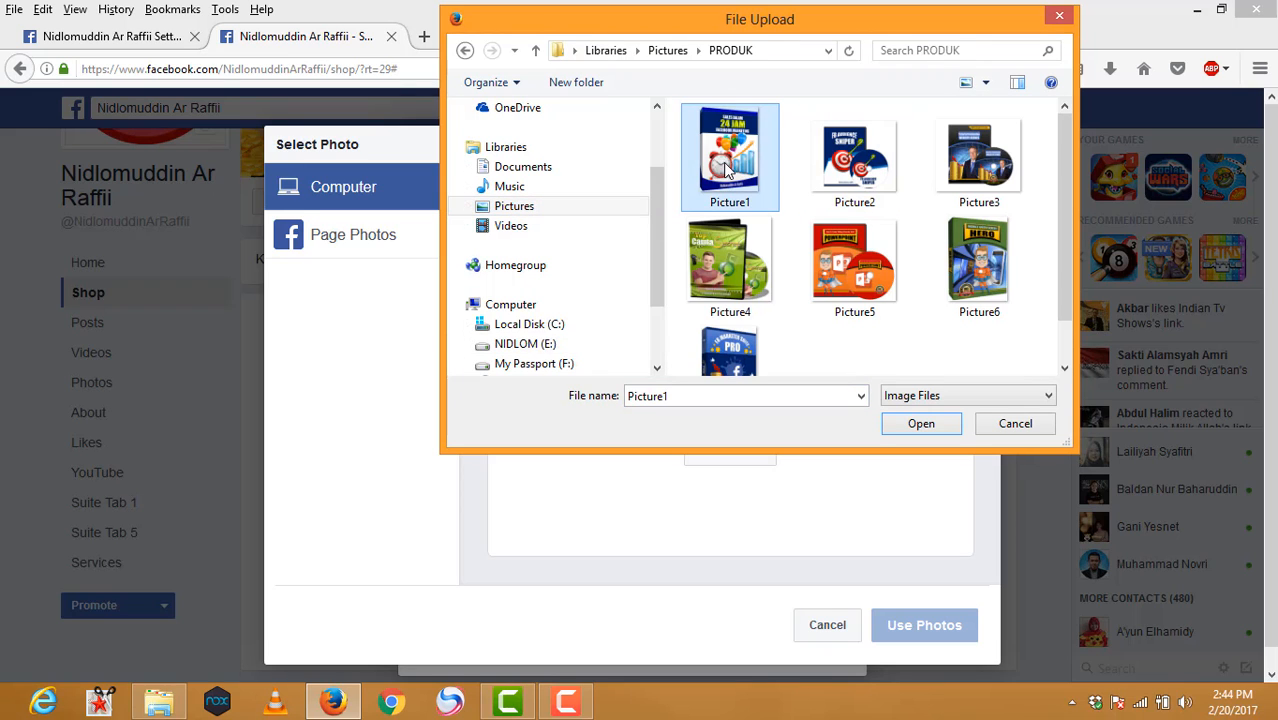
double_click(727, 170)
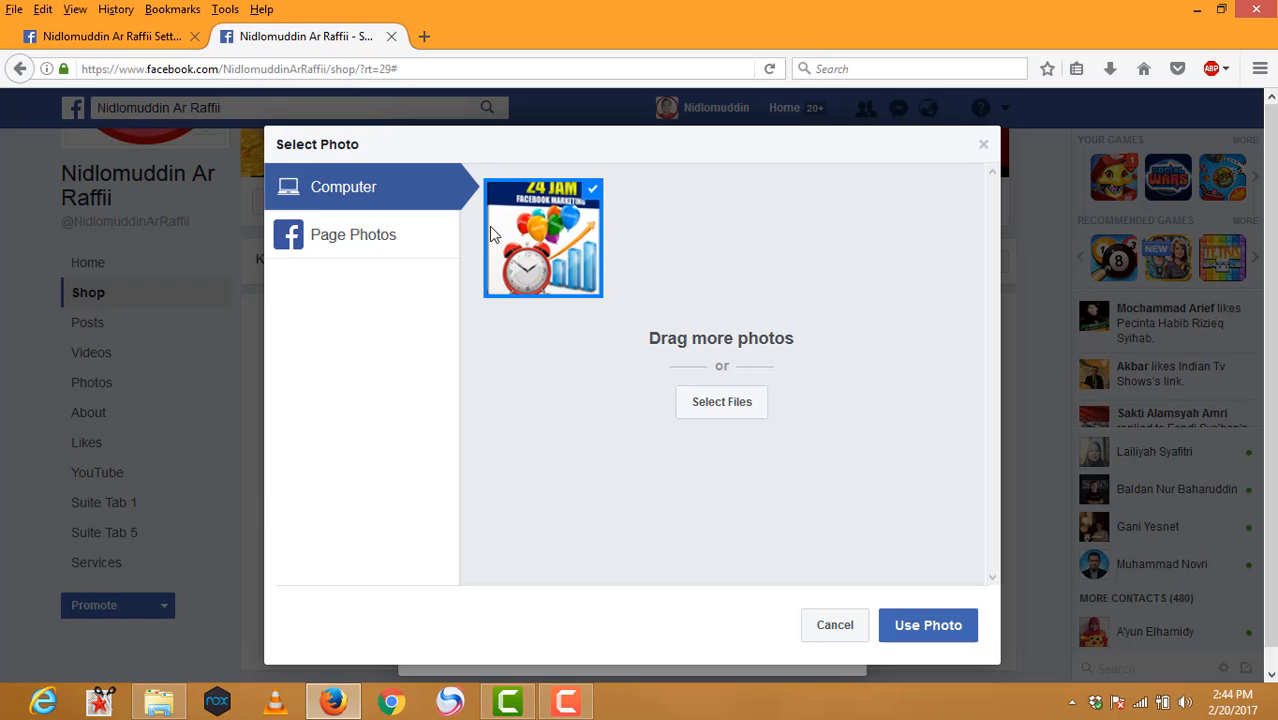
click(912, 627)
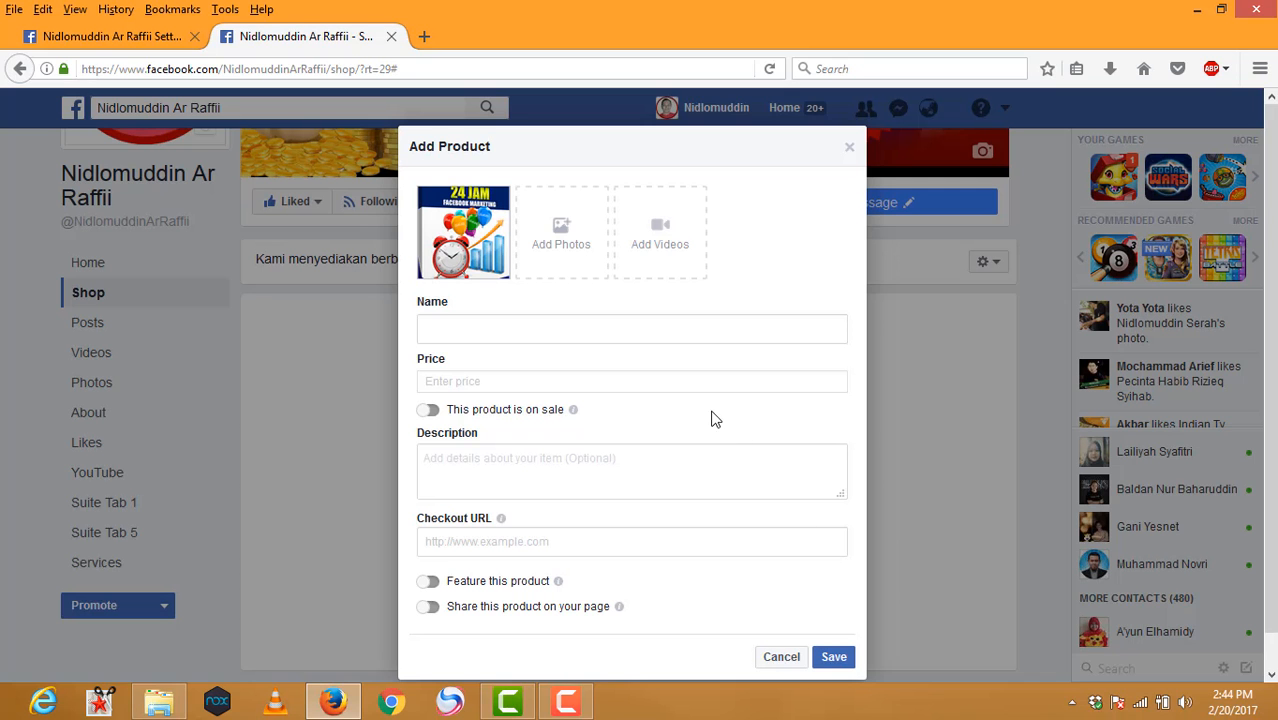
Name the product "Nama Produk" and set its price to 50000
click(536, 329)
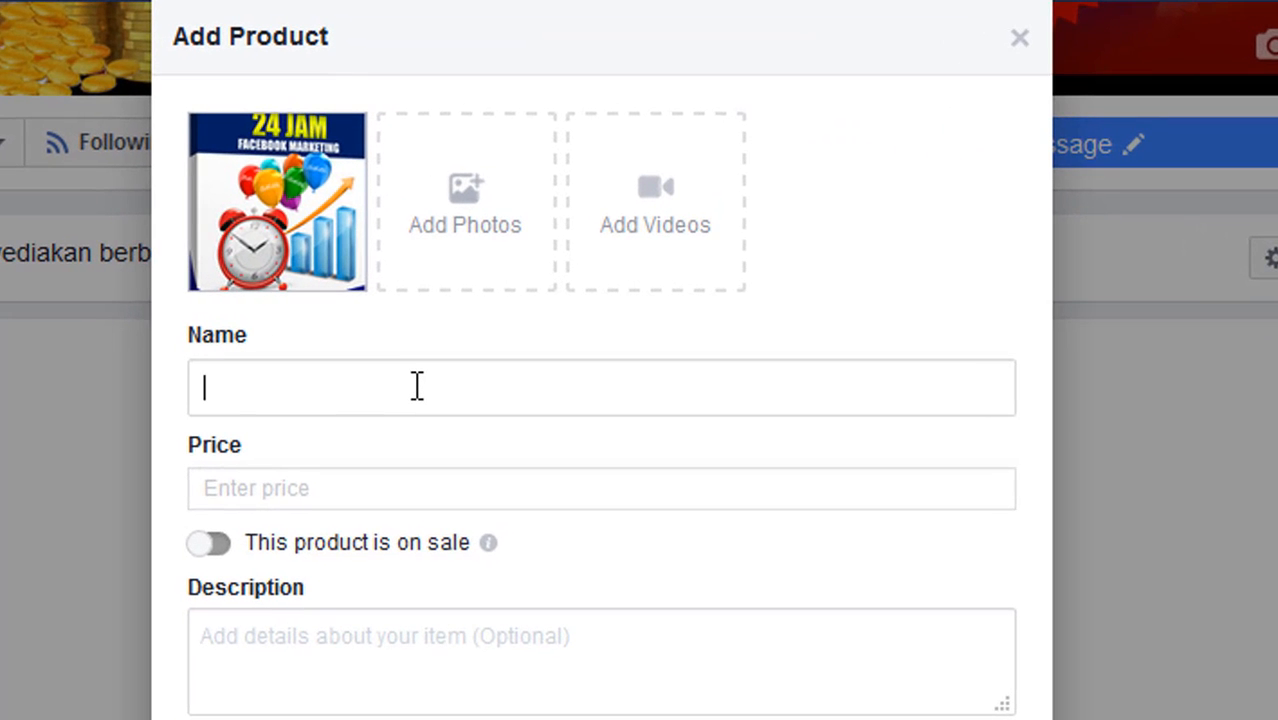
text(Nama Prodk)
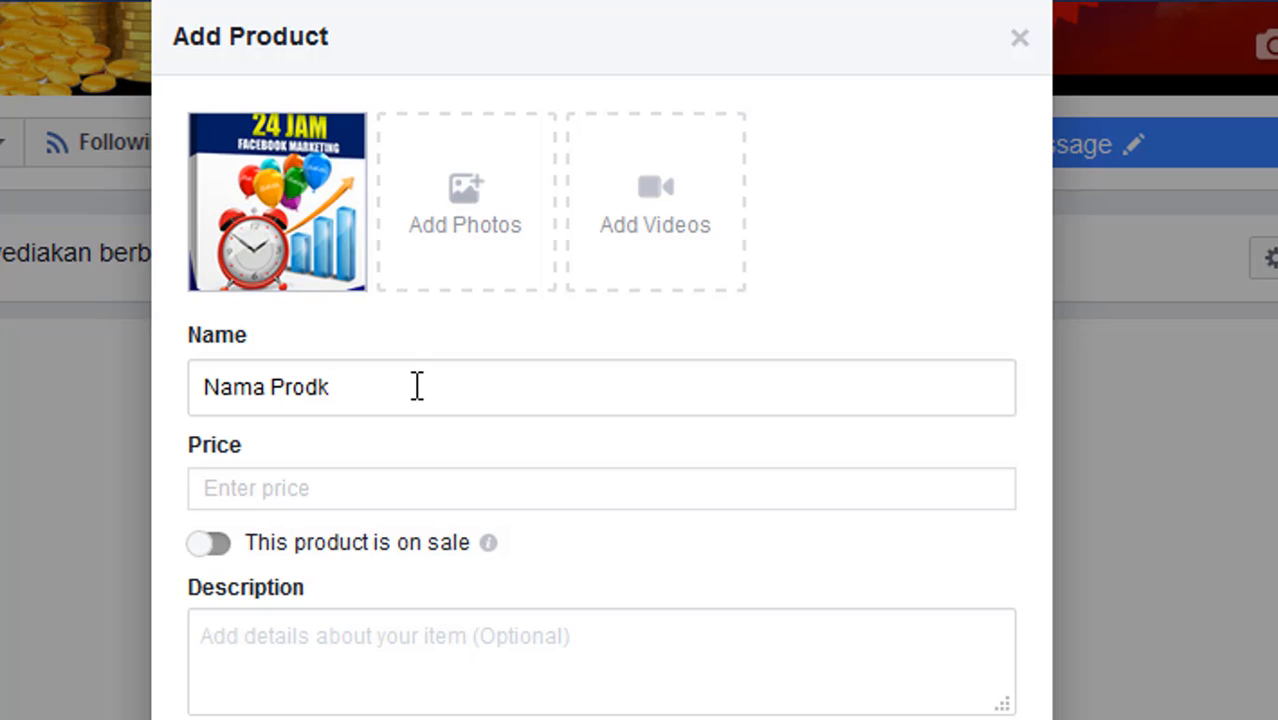
key(BackSpace)
text(uk)
click(379, 493)
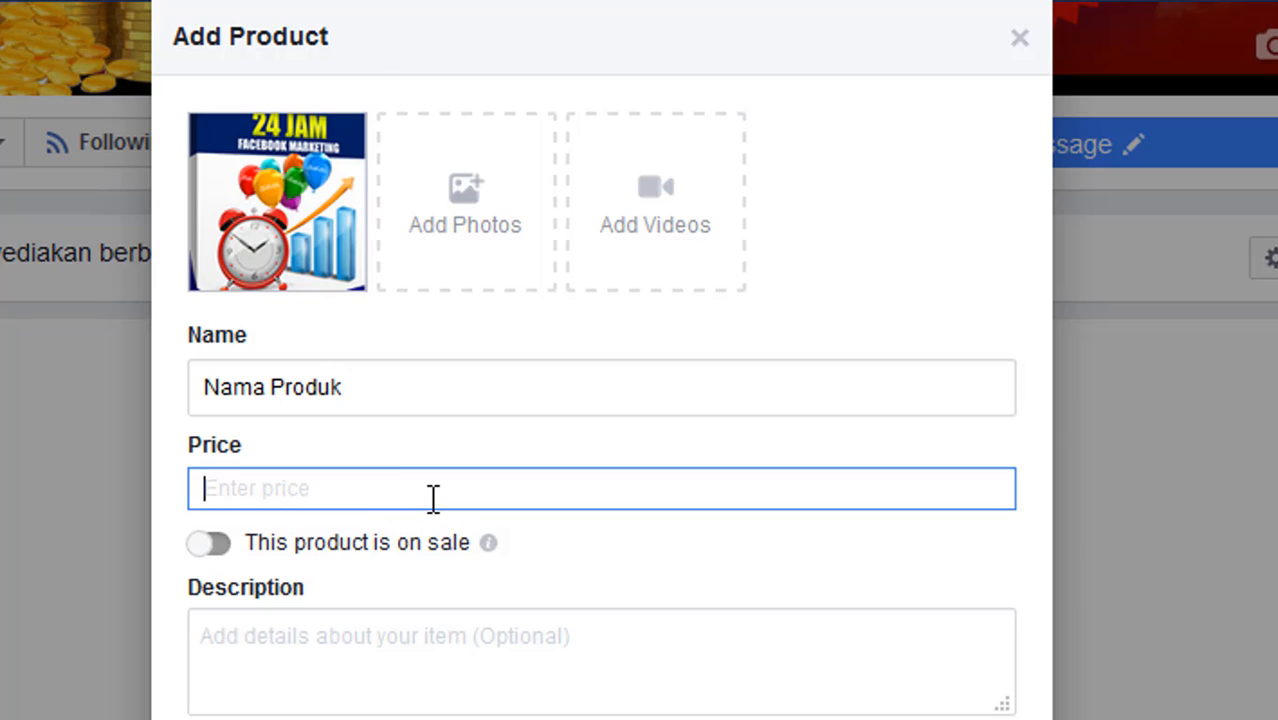
text(50000)
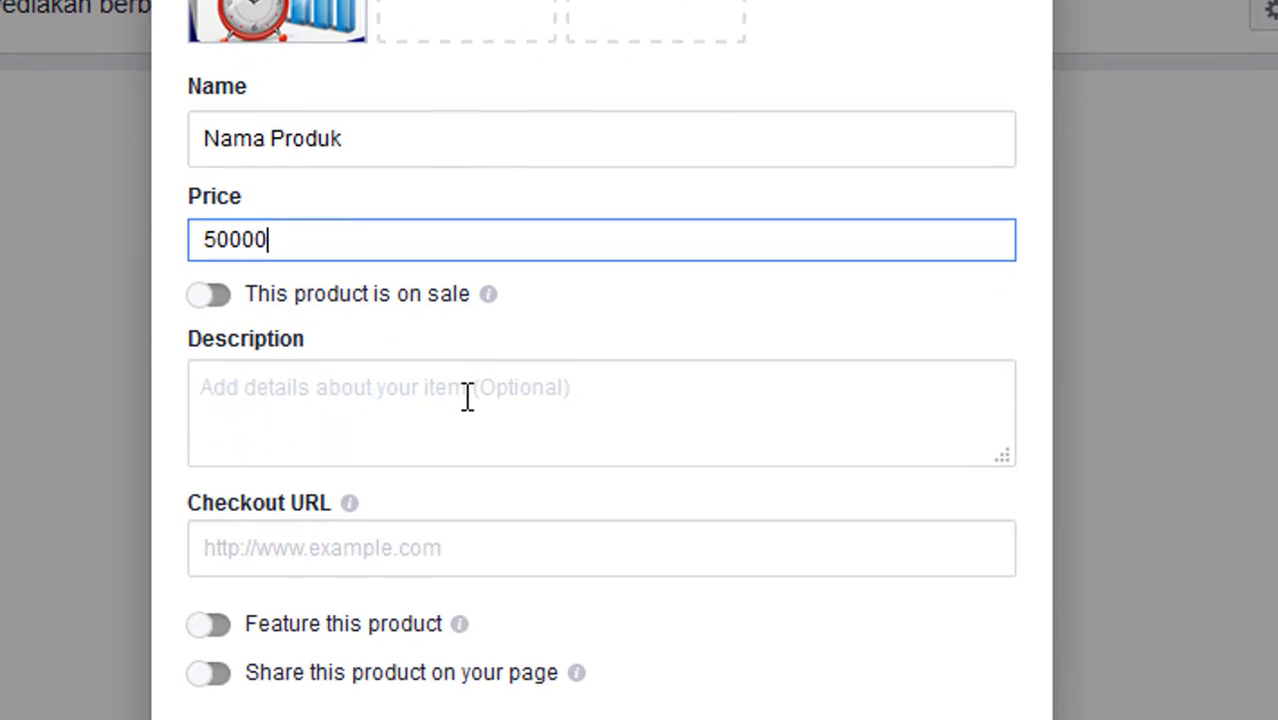
Enter "Deskripsi" as the product's description
click(467, 644)
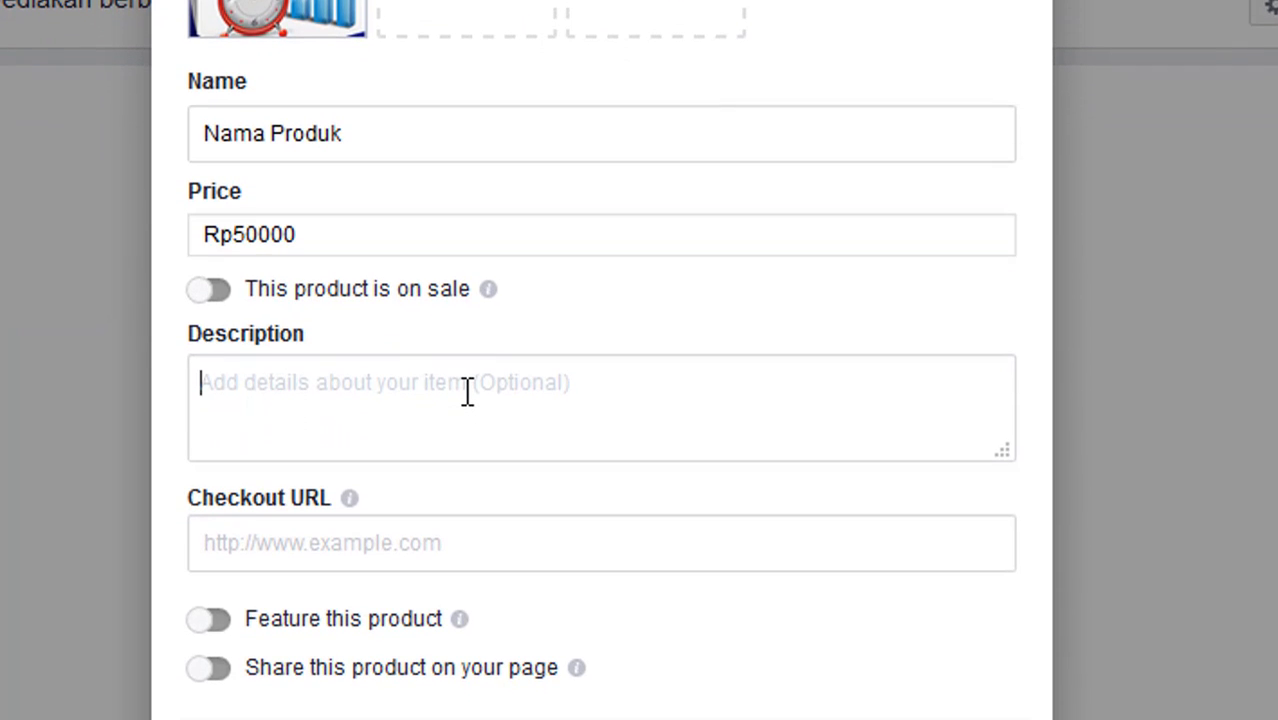
text(D)
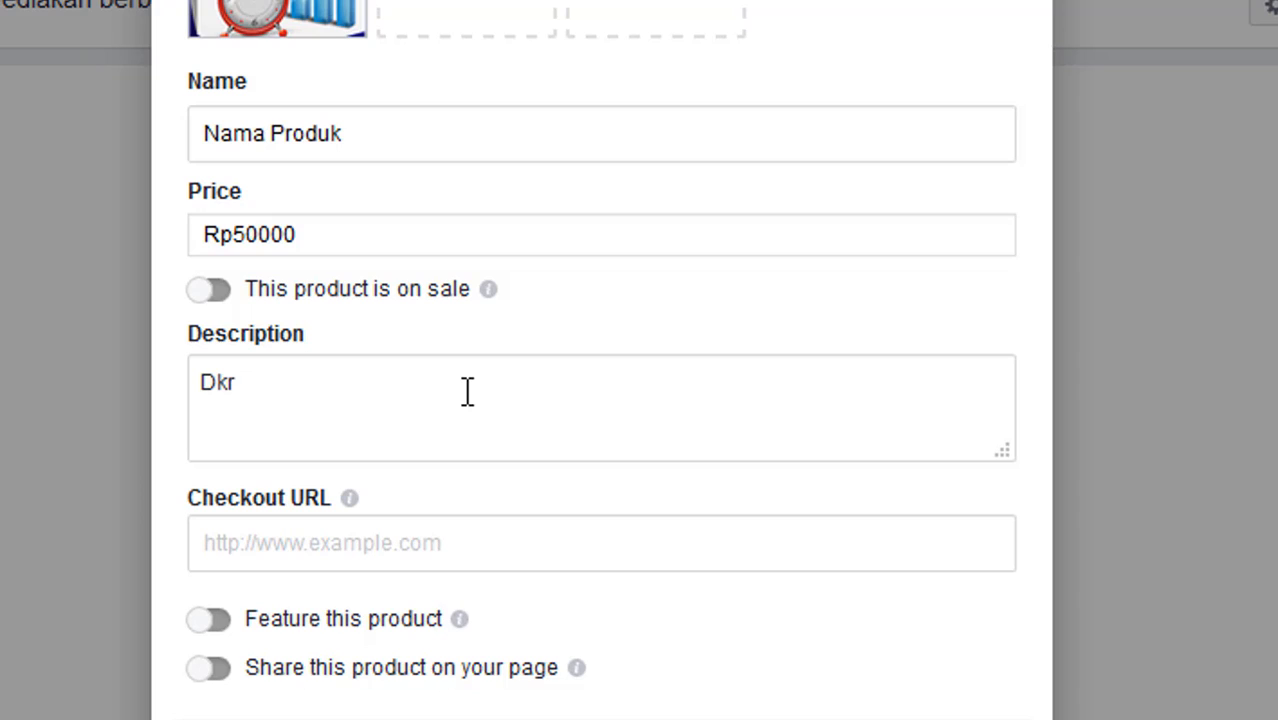
text(eskripsi)
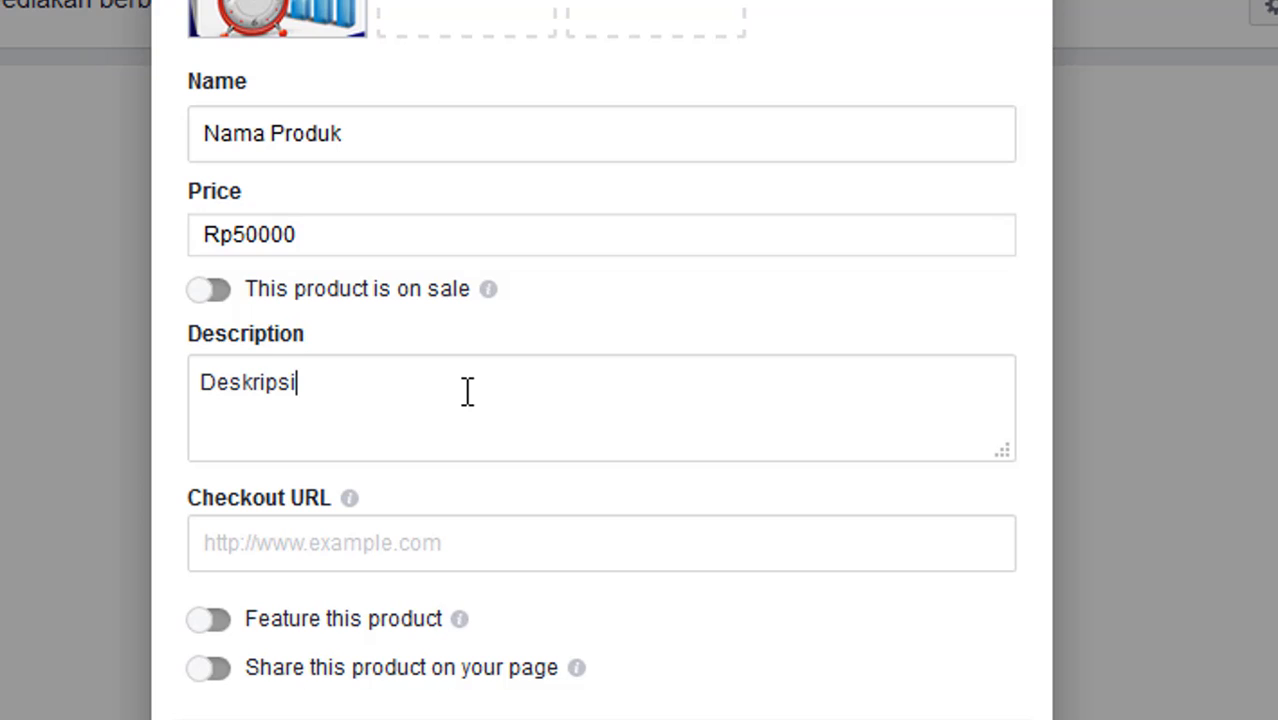
Write the address uangdarirumah.com/ in a new browser tab, copy it, and paste it as the product's checkout URL
click(482, 543)
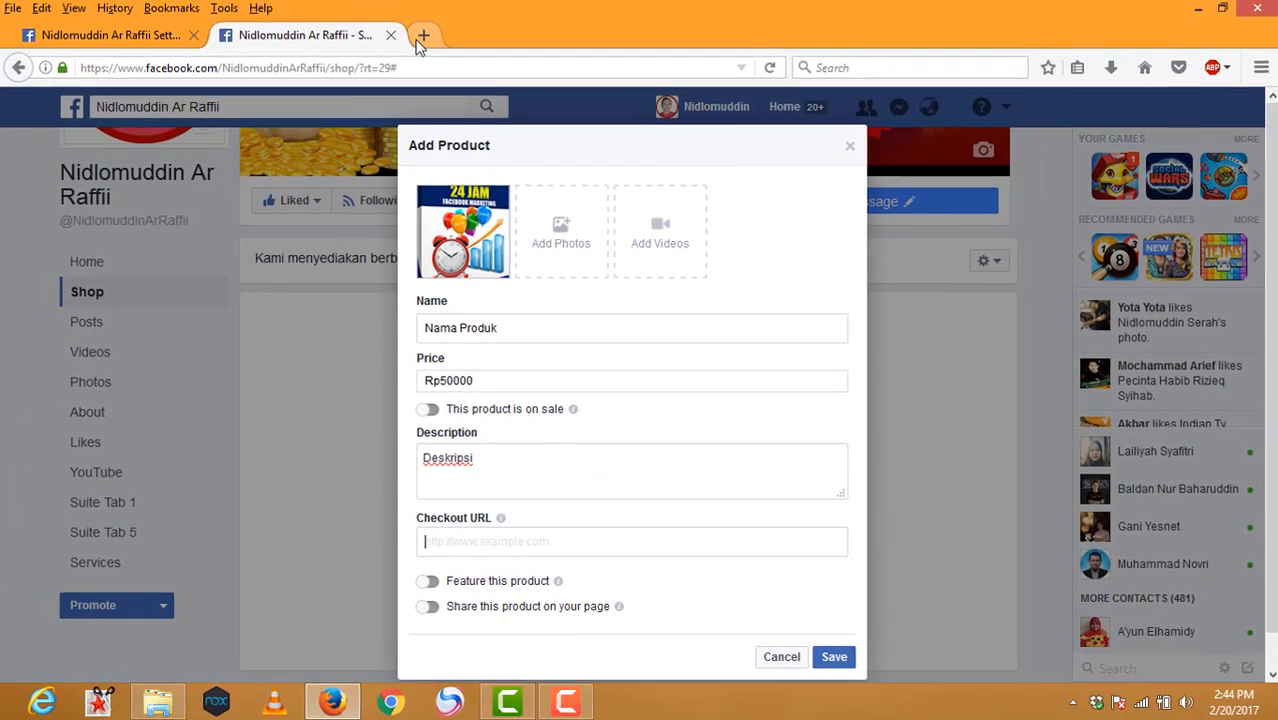
click(423, 37)
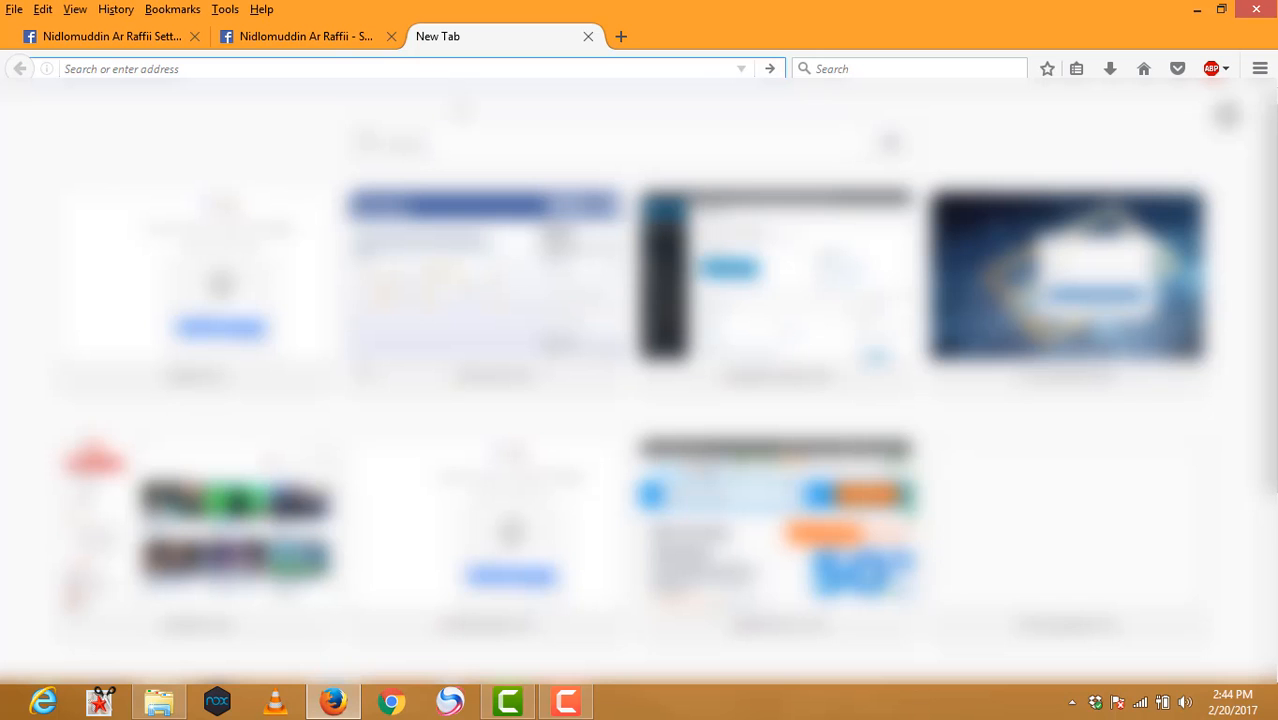
text(uangdarirumah.com/)
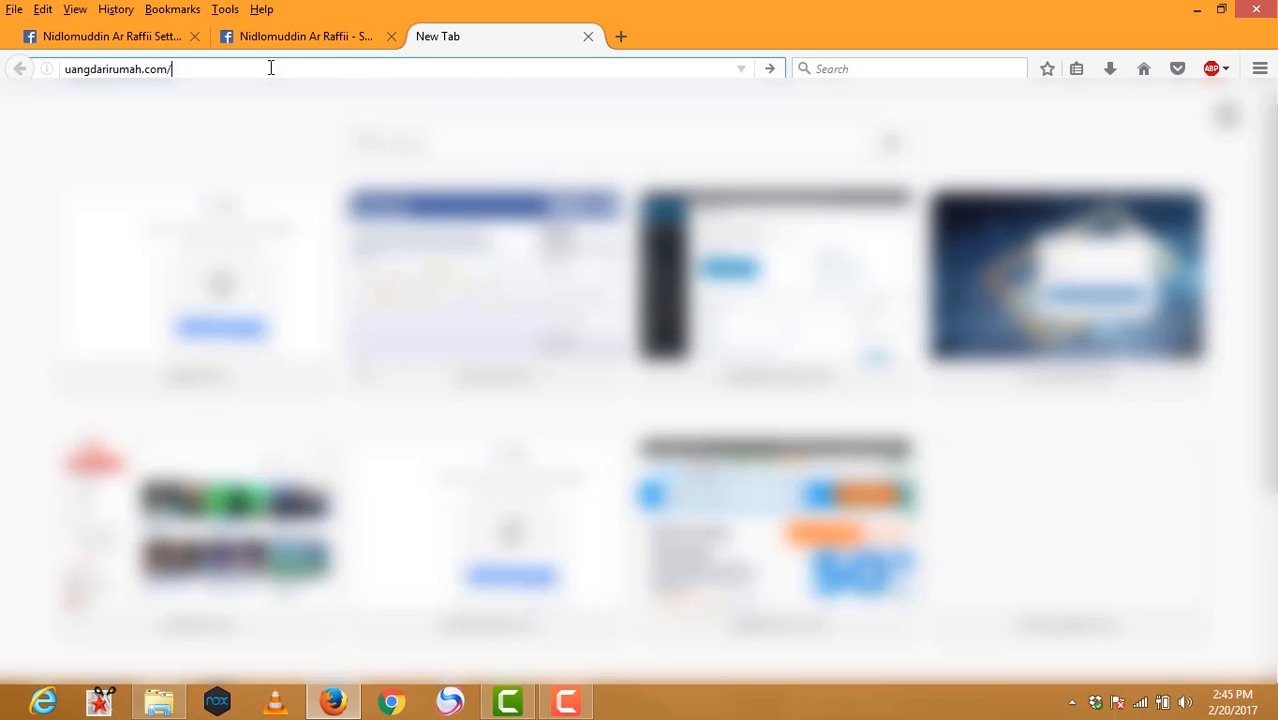
drag(232, 68, 3, 88)
key(ctrl+c)
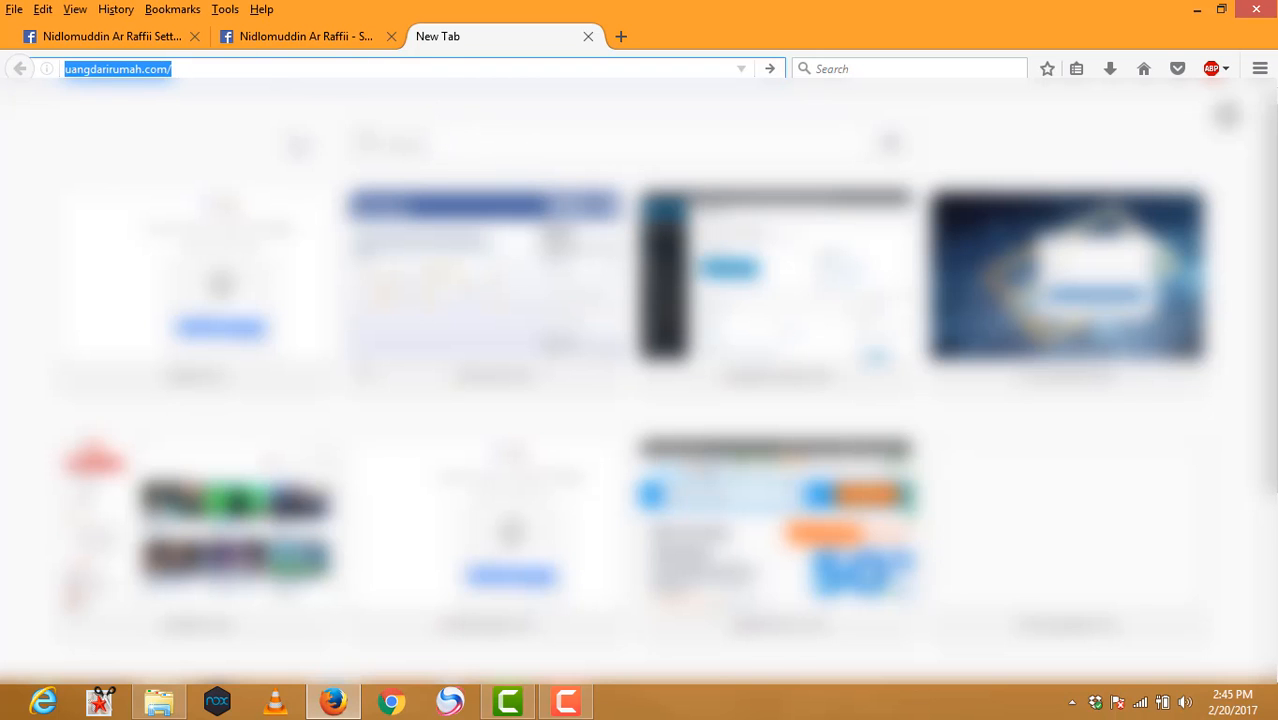
click(305, 37)
click(526, 540)
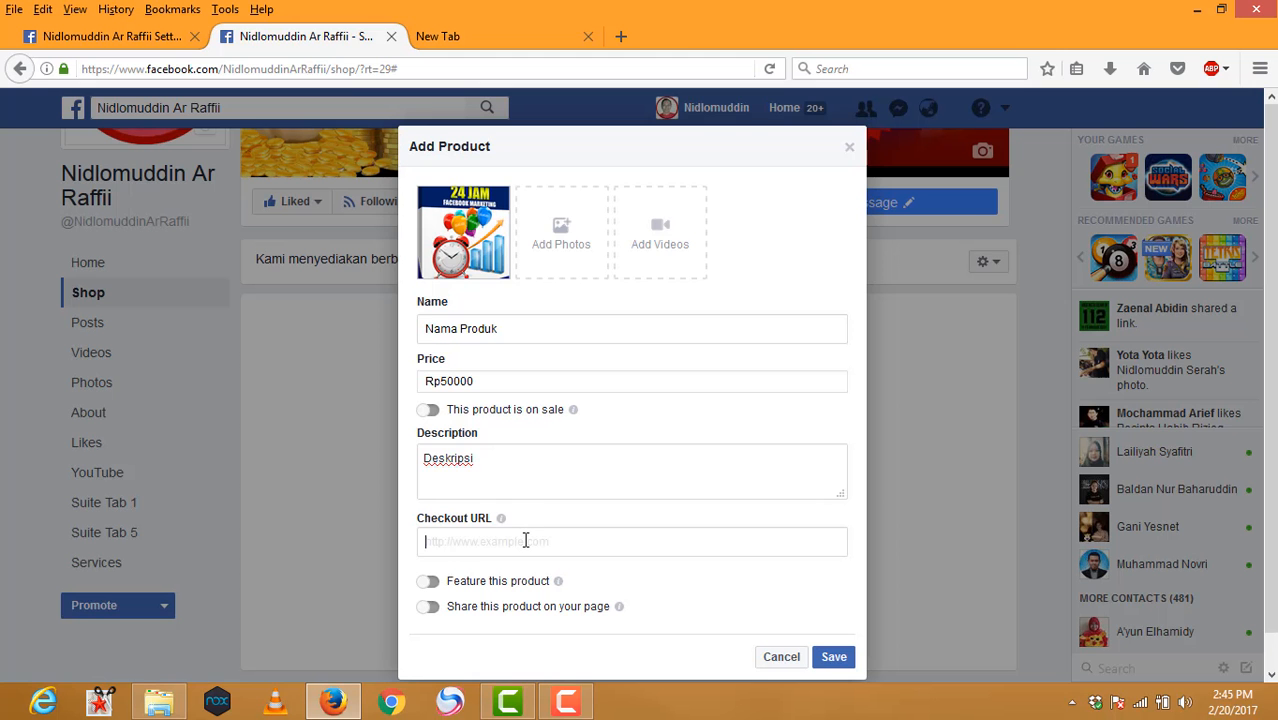
right_click(526, 540)
click(578, 368)
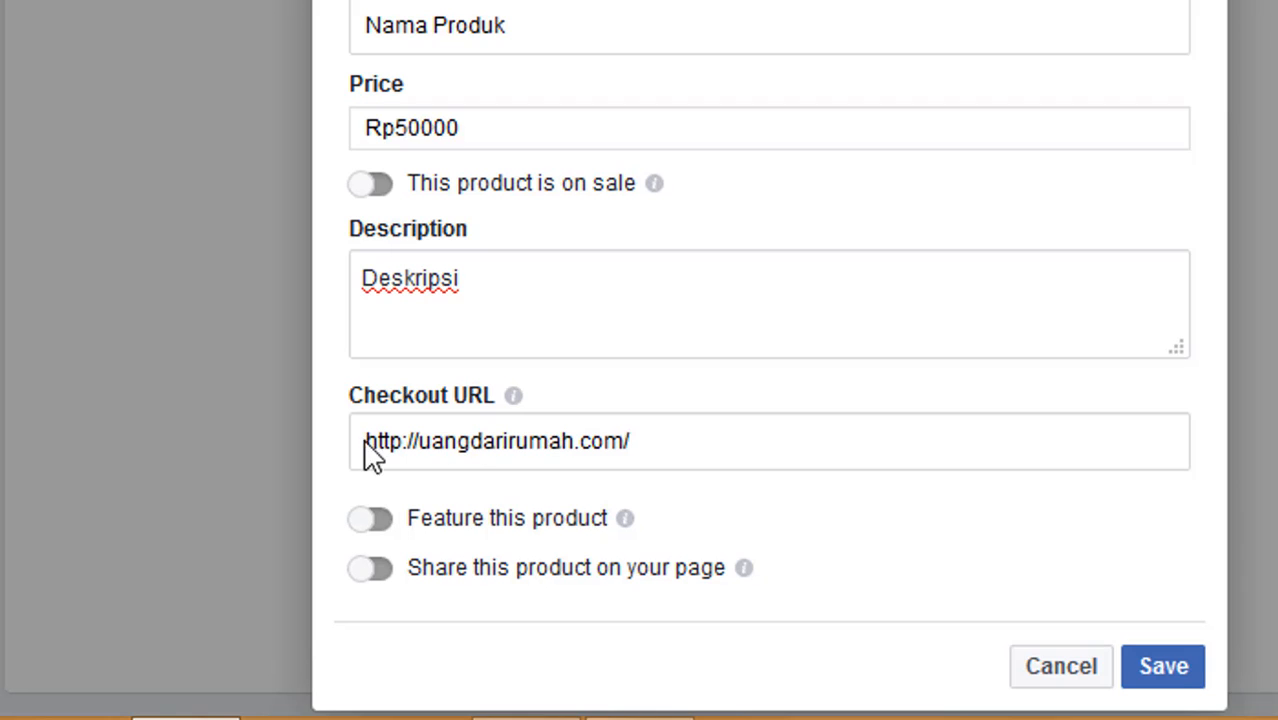
Check the explanations of the feature and share options, then save the product and dismiss the confirmation
scroll(847, 428, down, 1)
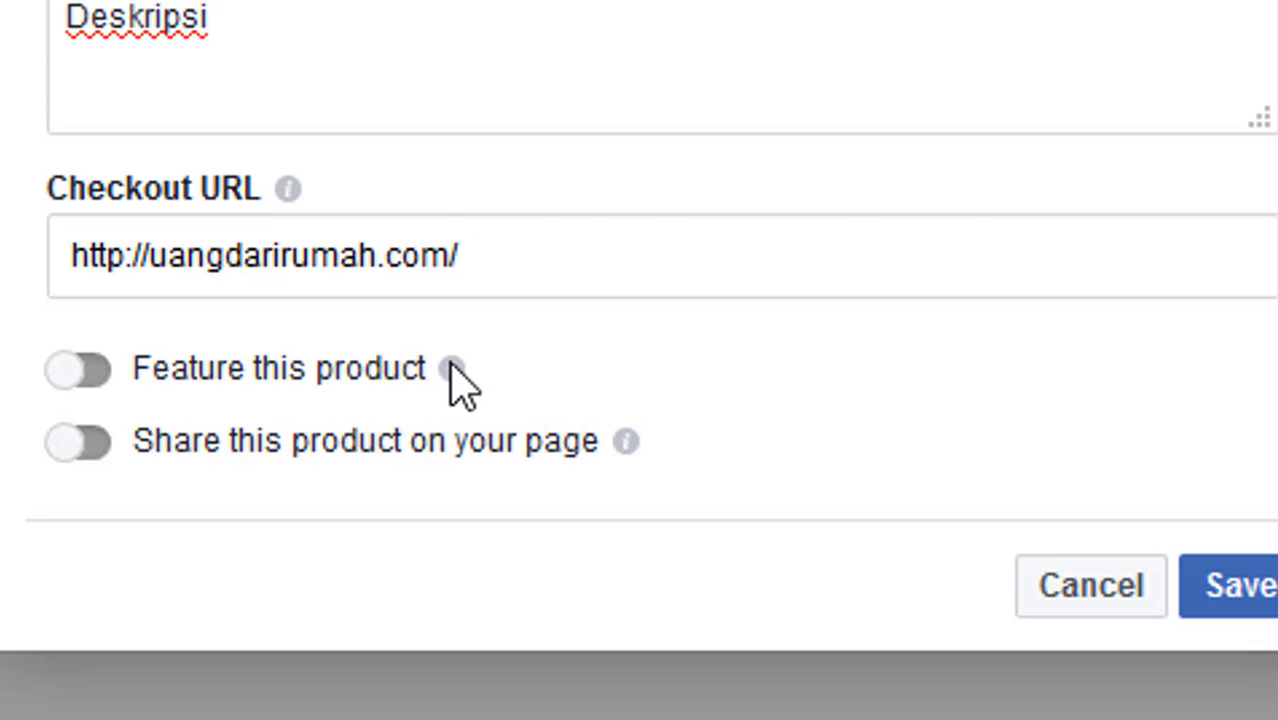
mouse_move(450, 369)
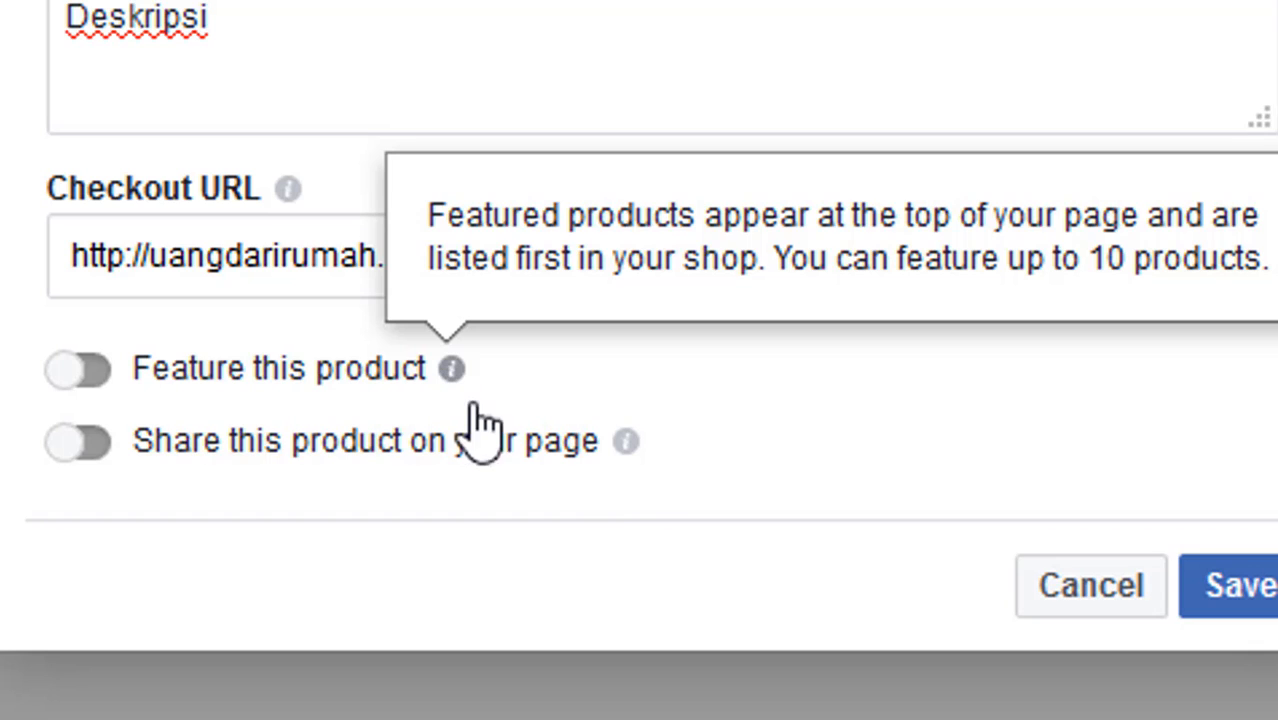
mouse_move(632, 448)
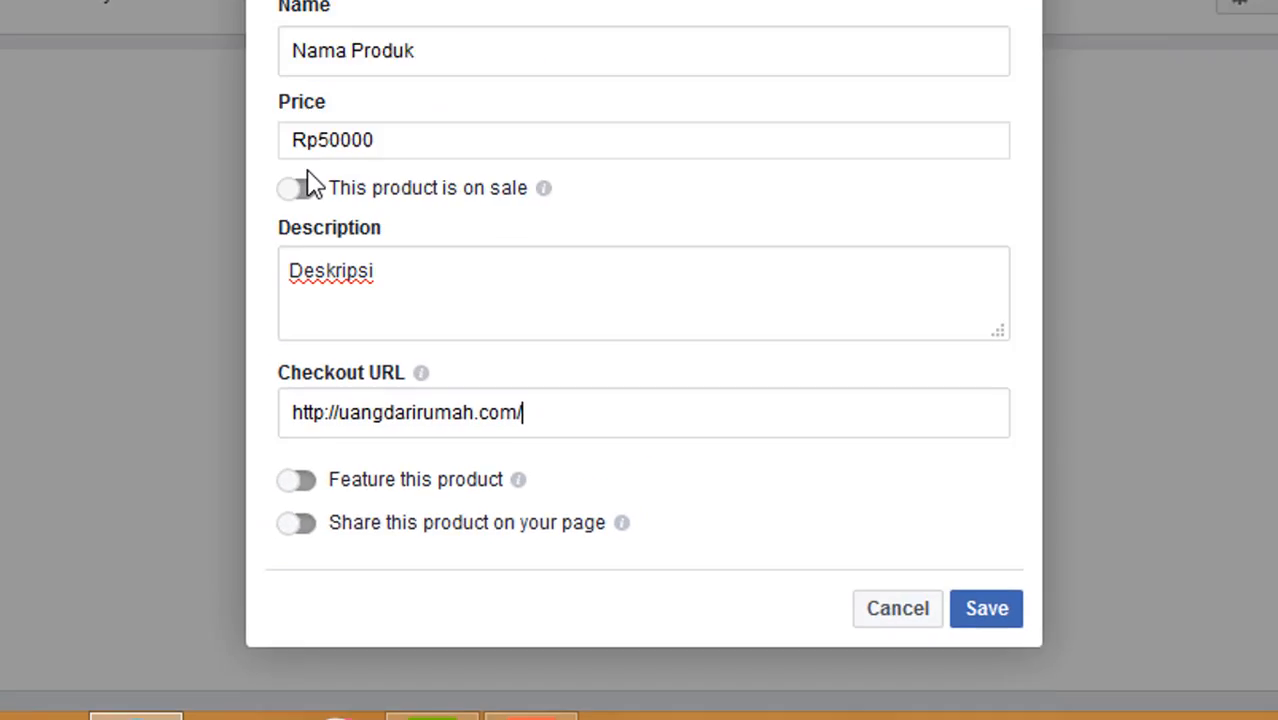
click(990, 615)
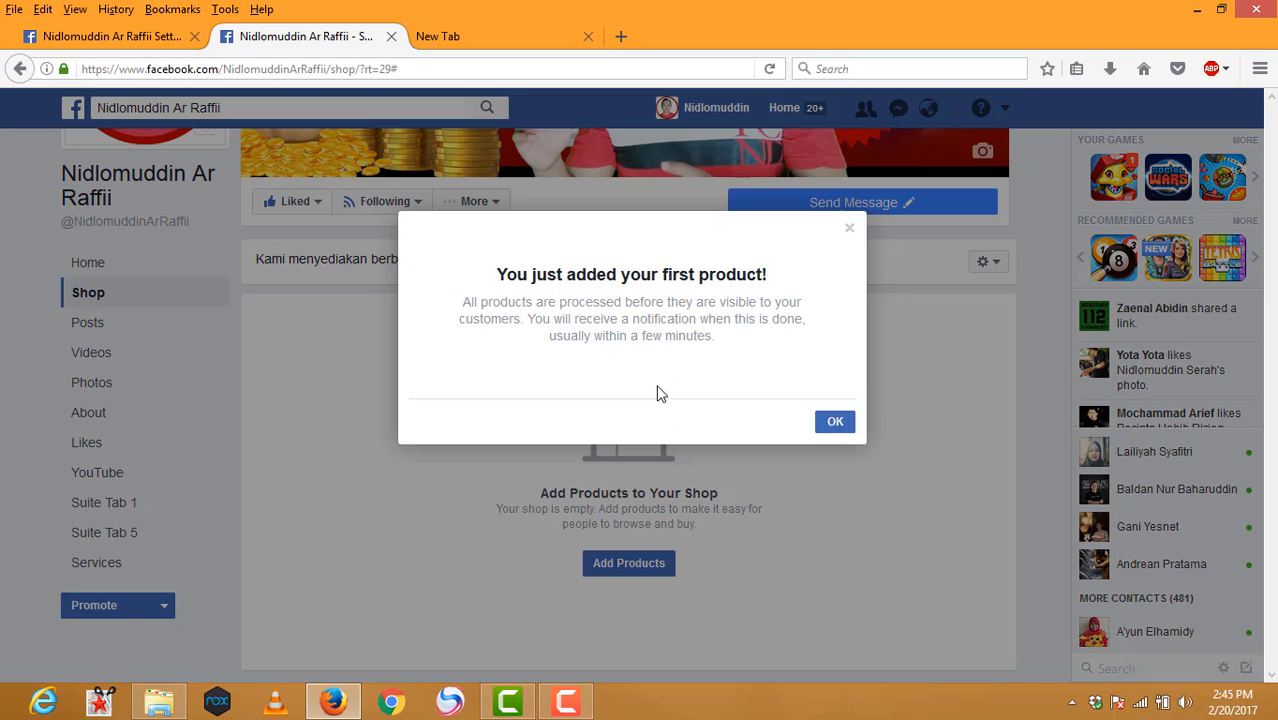
click(833, 424)
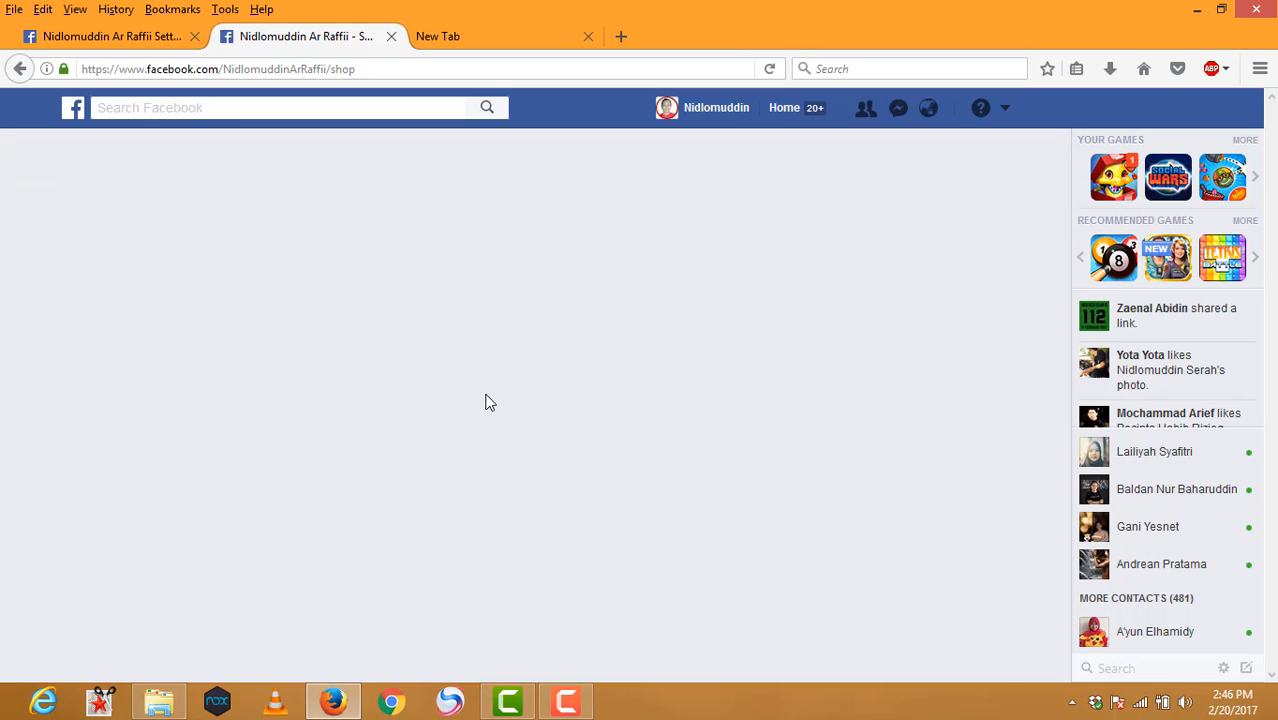
Start adding a second product and use Picture2 from the PRODUK folder as its photo
scroll(524, 440, down, 3)
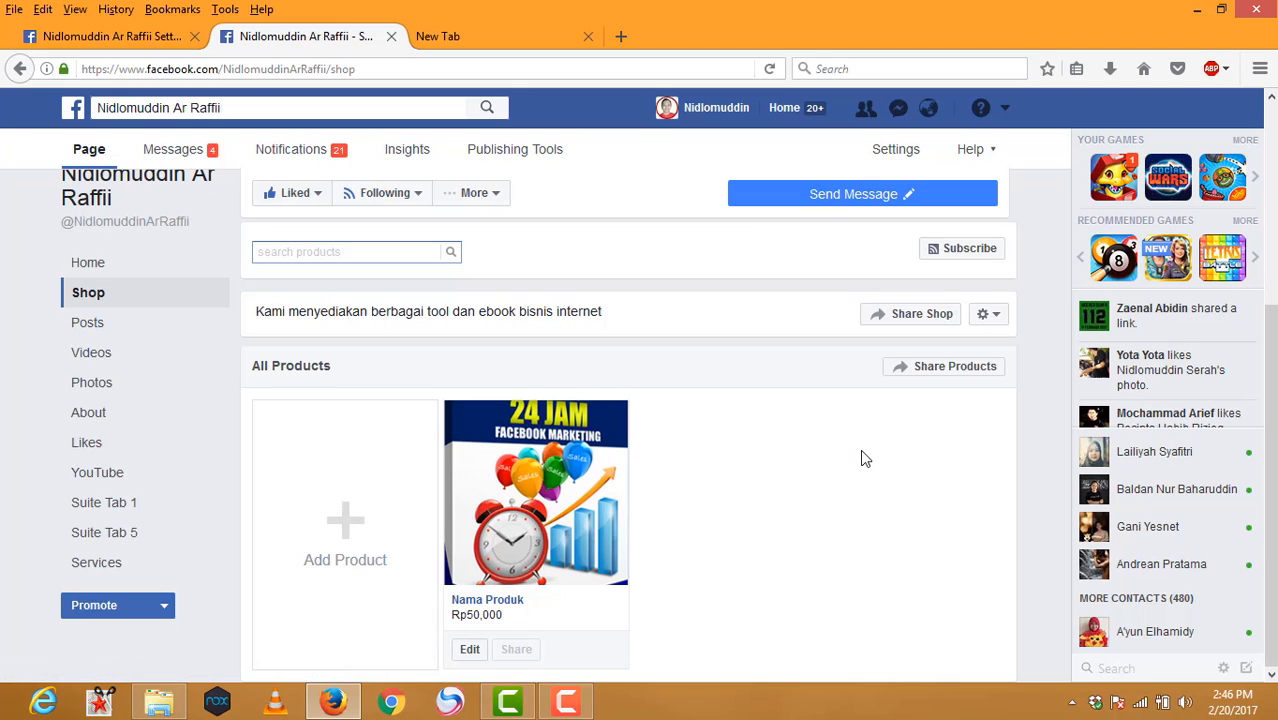
click(352, 522)
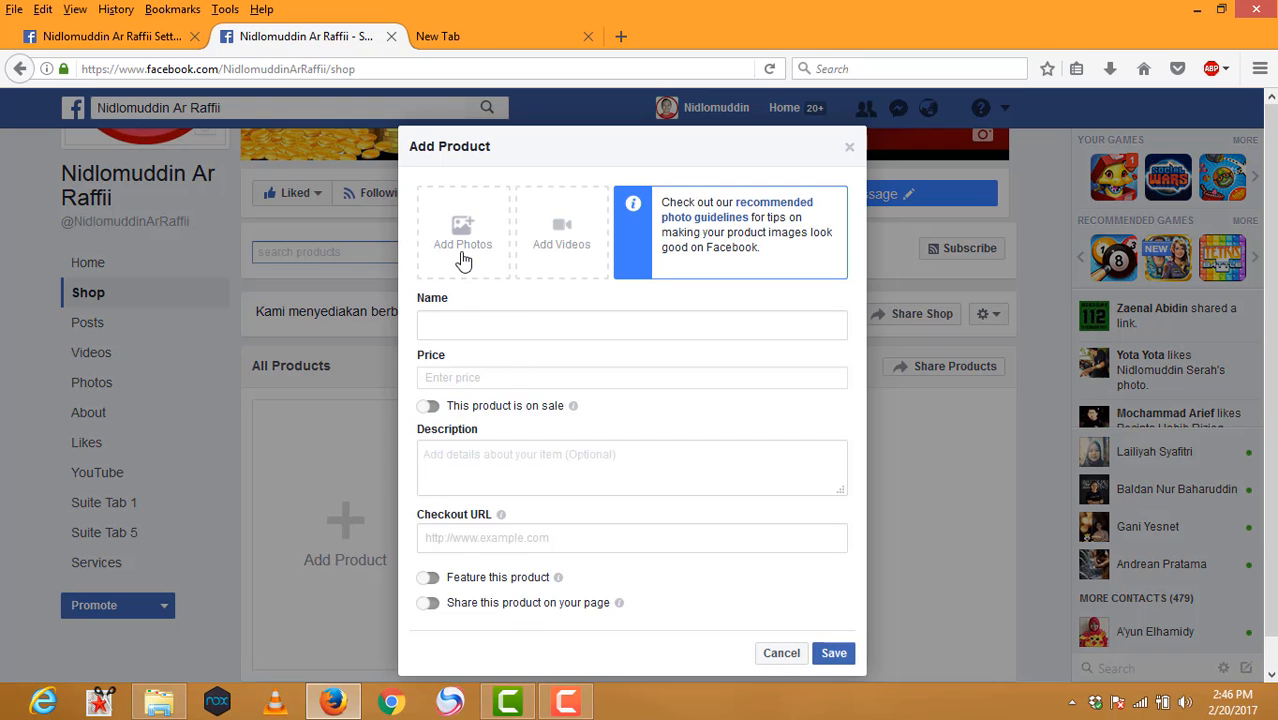
click(463, 258)
click(712, 449)
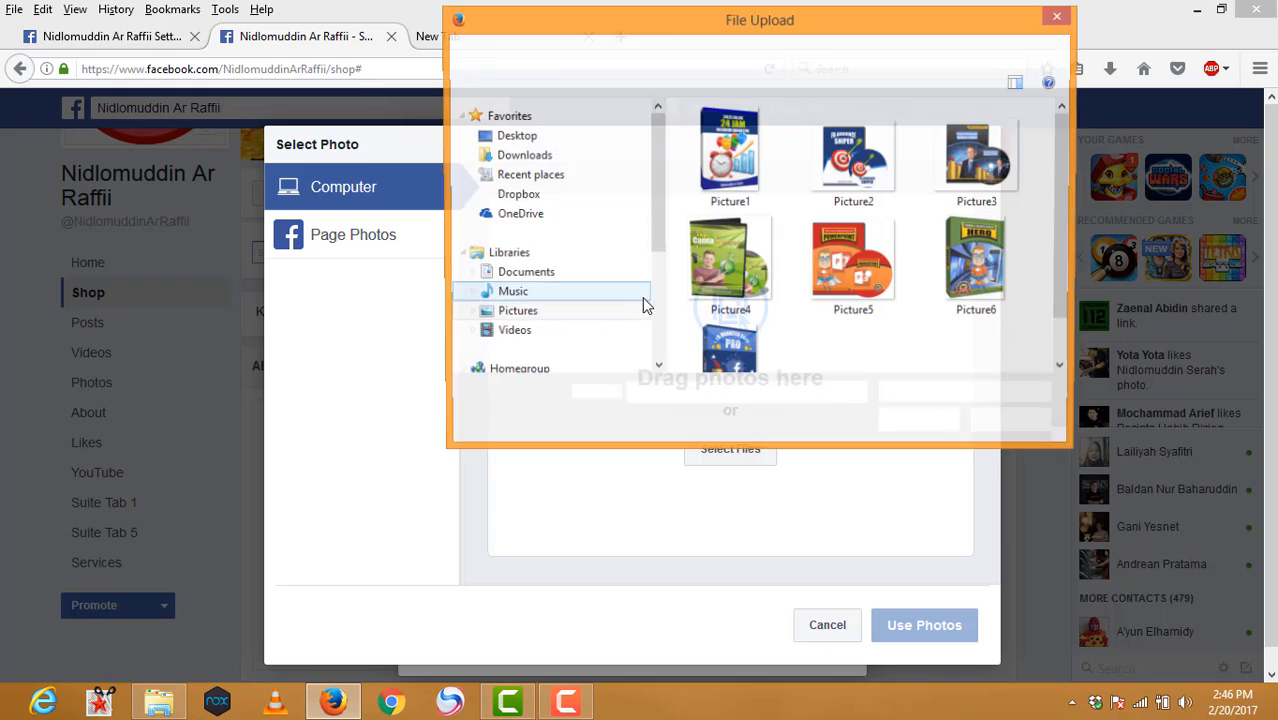
double_click(853, 160)
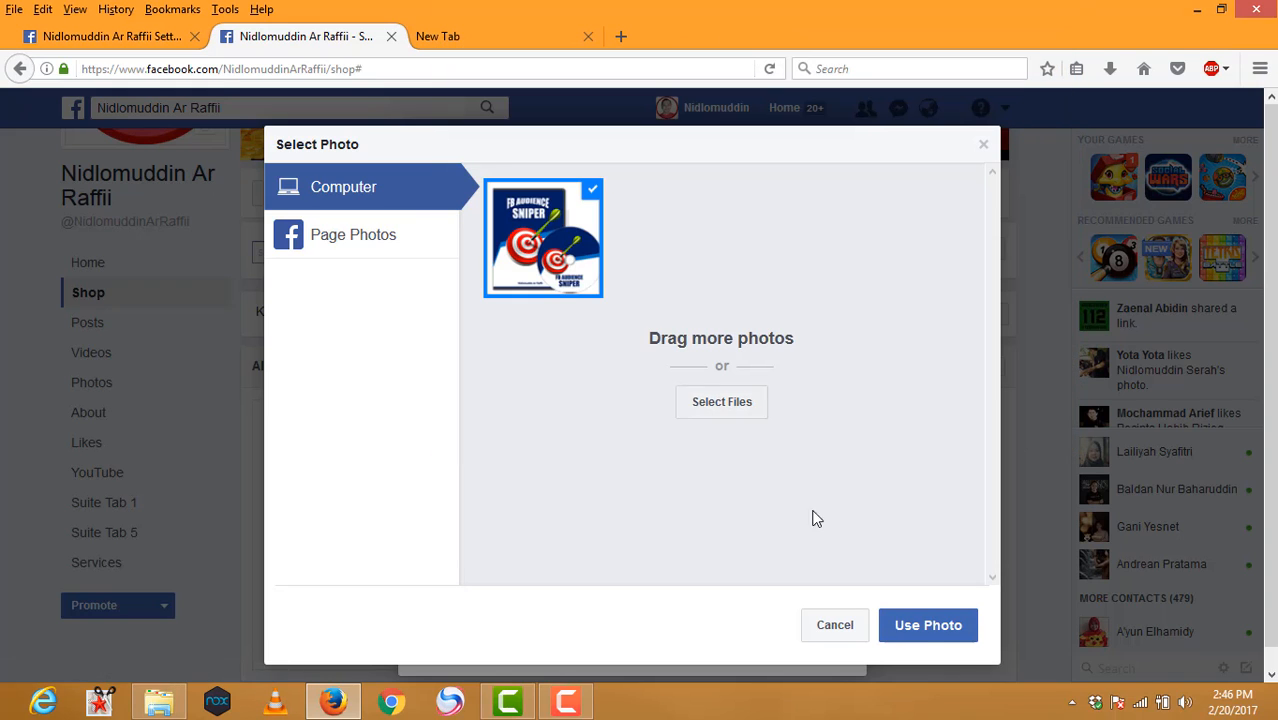
click(919, 630)
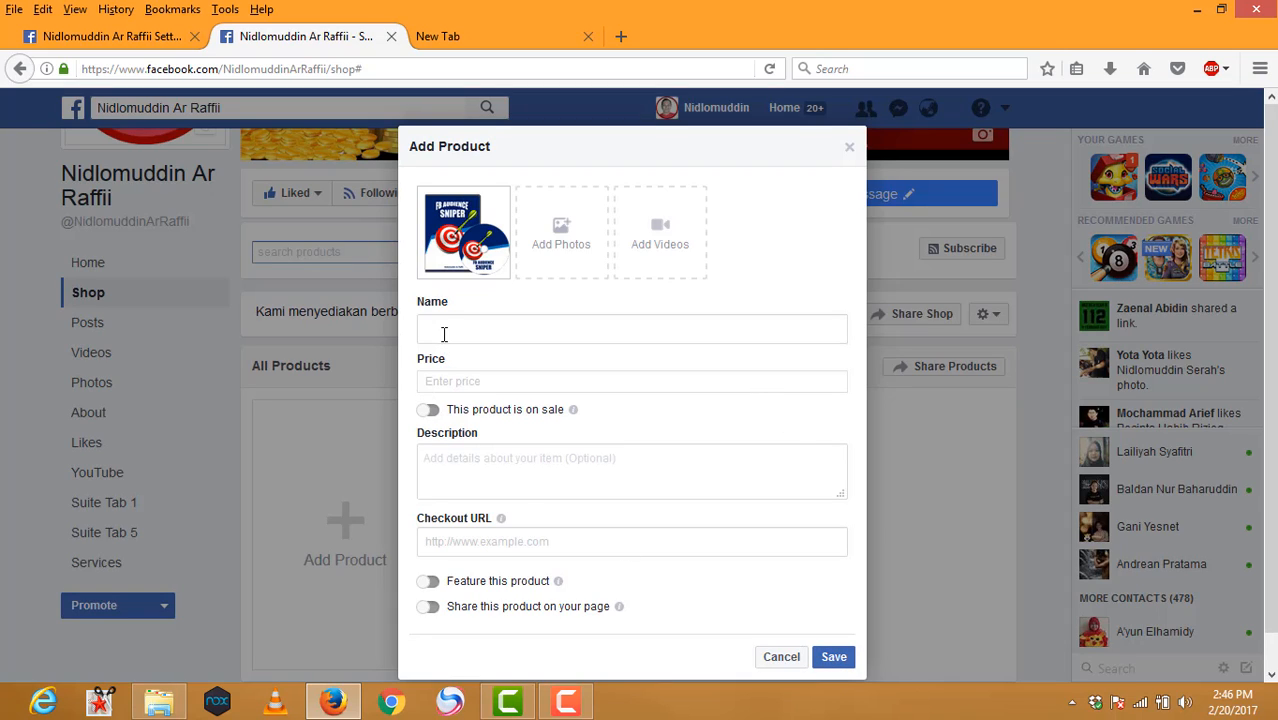
Fill in the second product's details with the name "Produk 2", price 150000 and description "De"
click(436, 383)
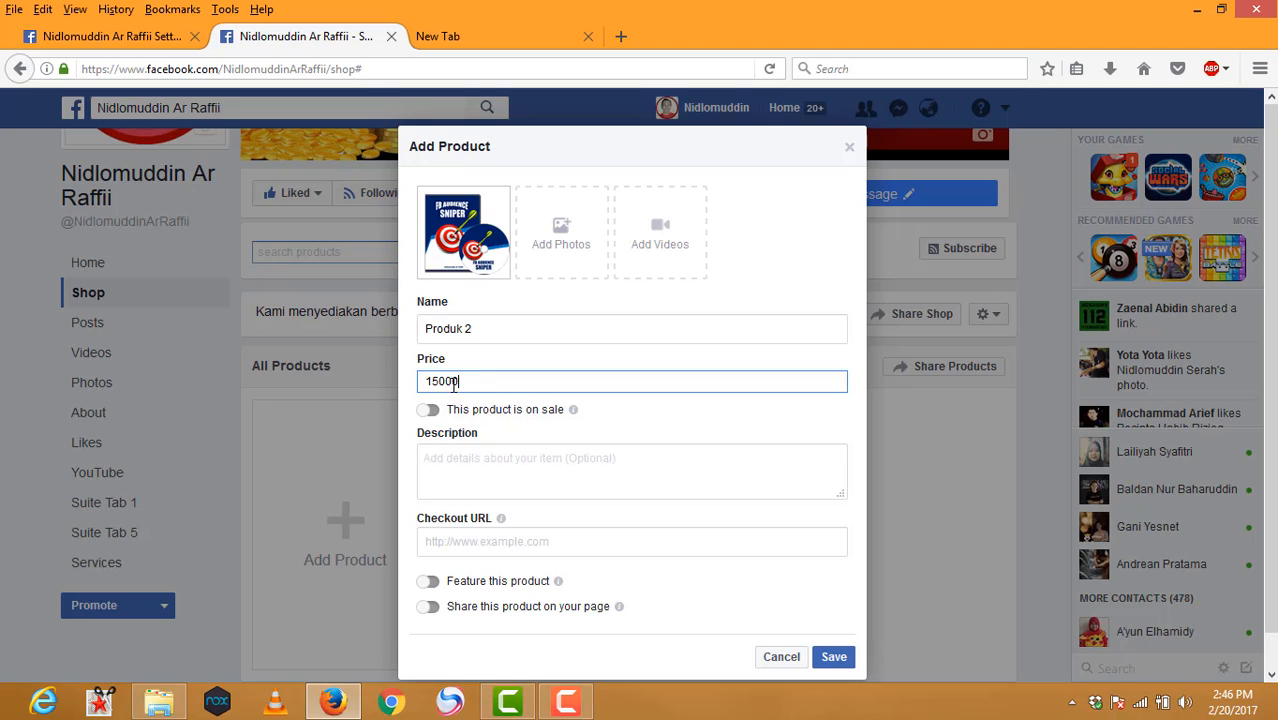
click(477, 461)
text(De)
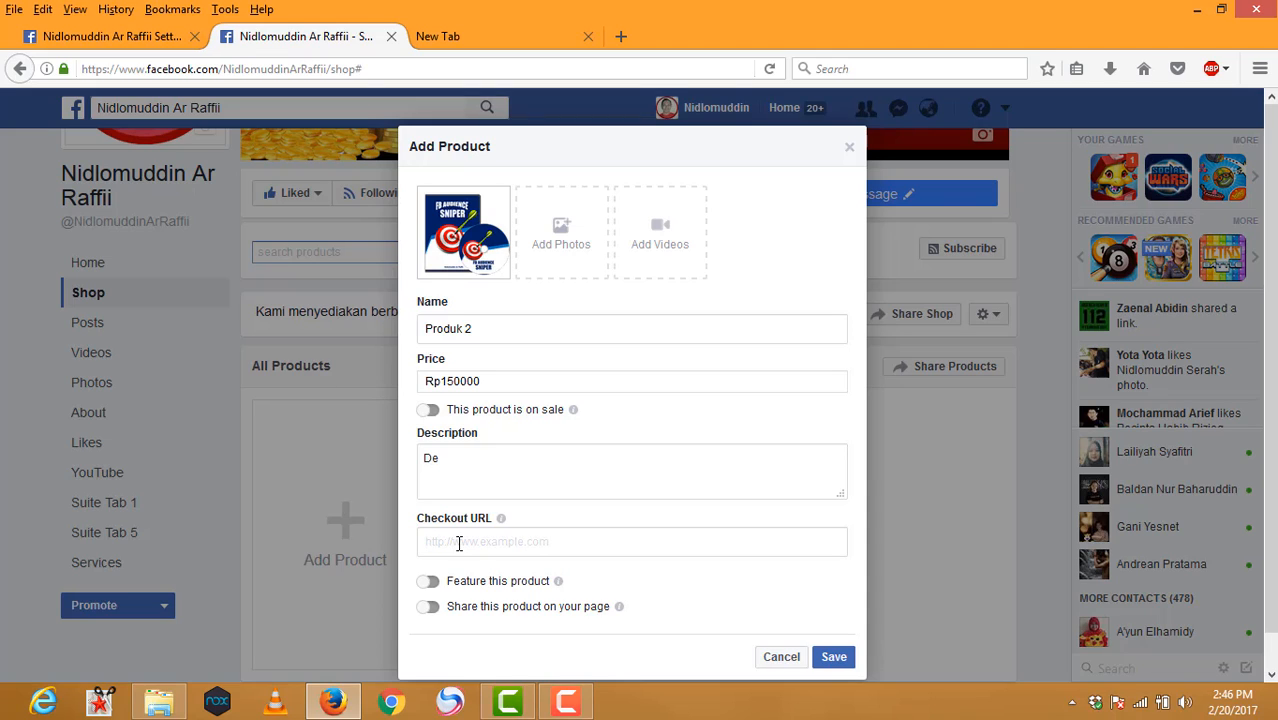
click(458, 543)
text(http://uangdarirumah.com/)
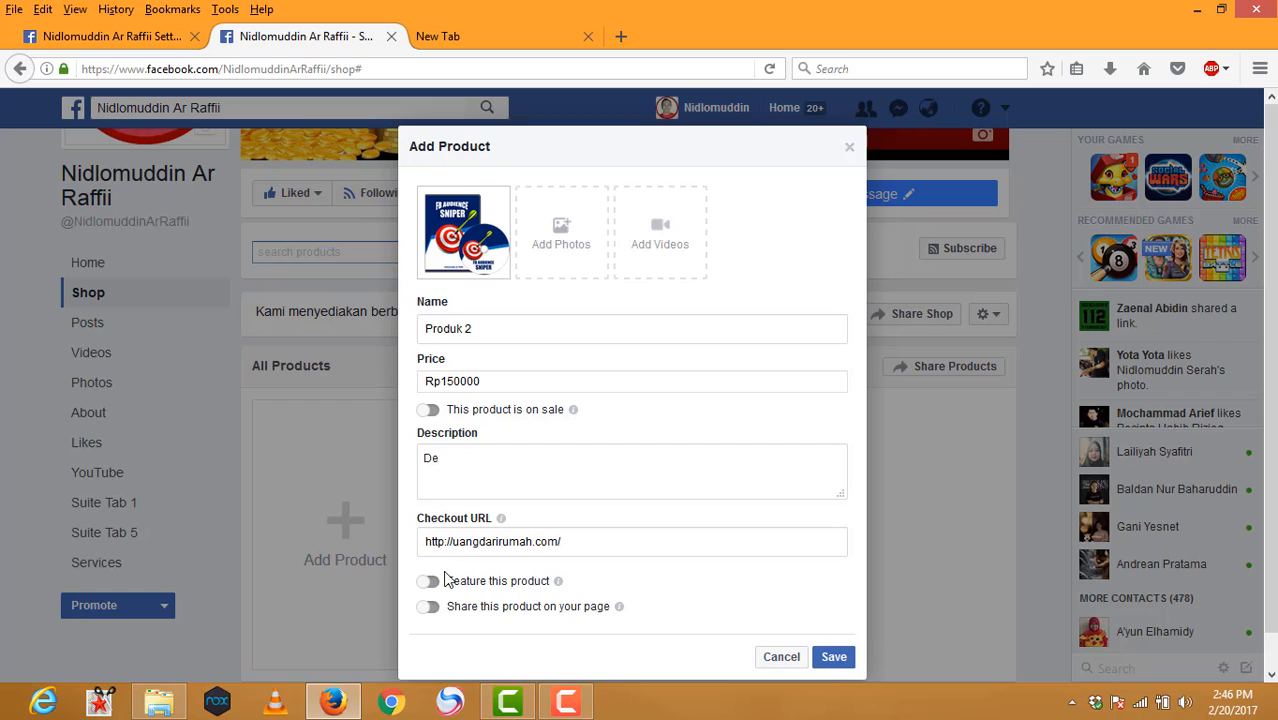
click(430, 581)
click(824, 622)
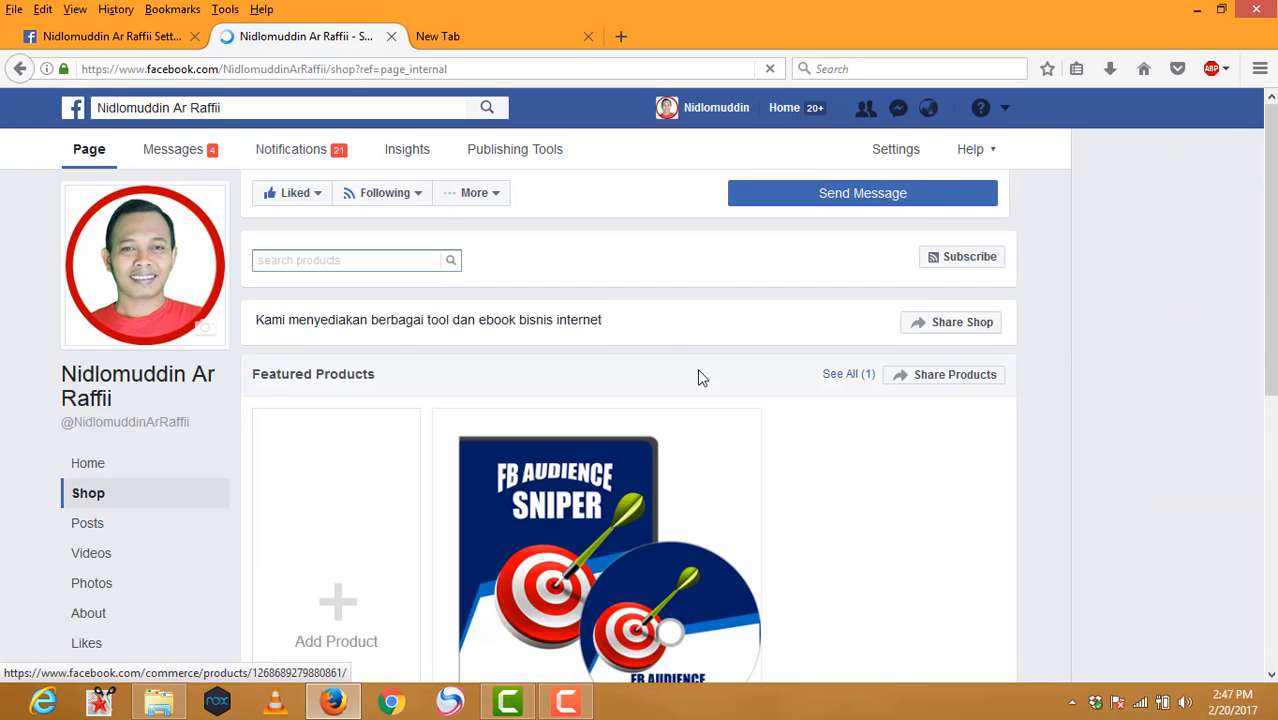
Start adding a third product from the All Products section, using Picture3 from the PRODUK folder as its photo
scroll(598, 424, down, 3)
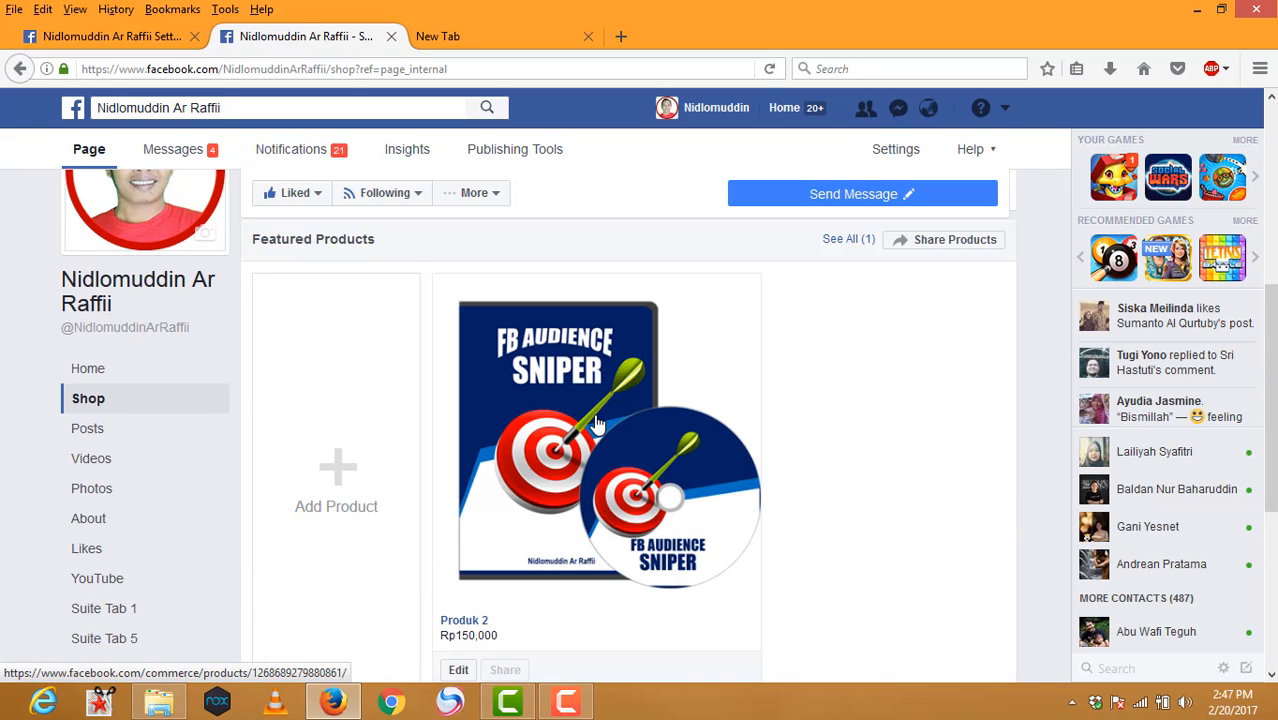
scroll(545, 392, up, 2)
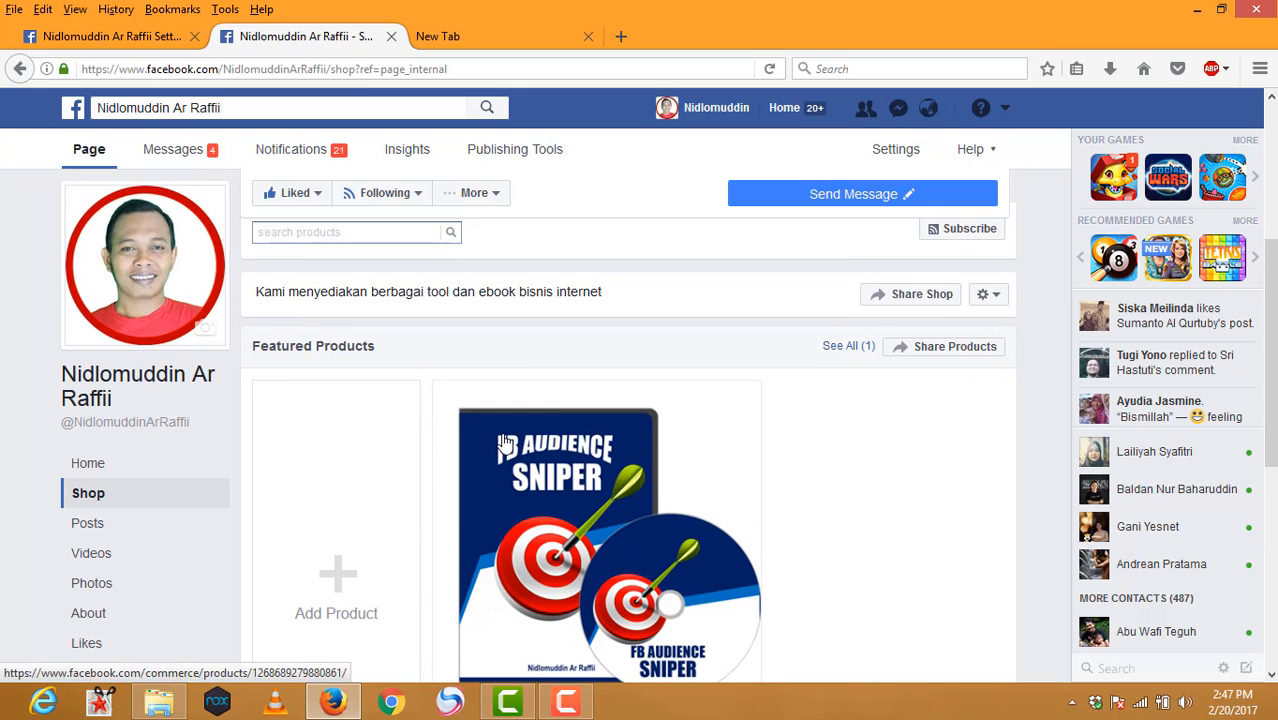
scroll(505, 443, down, 4)
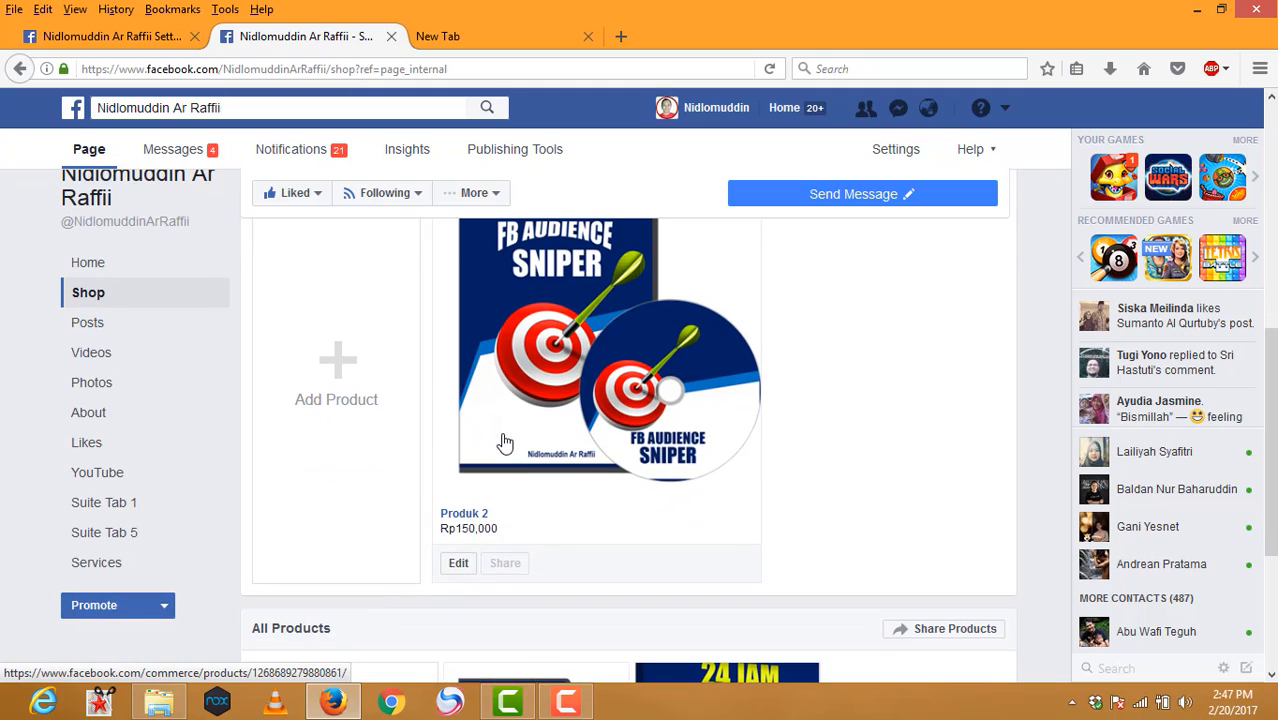
scroll(485, 434, up, 2)
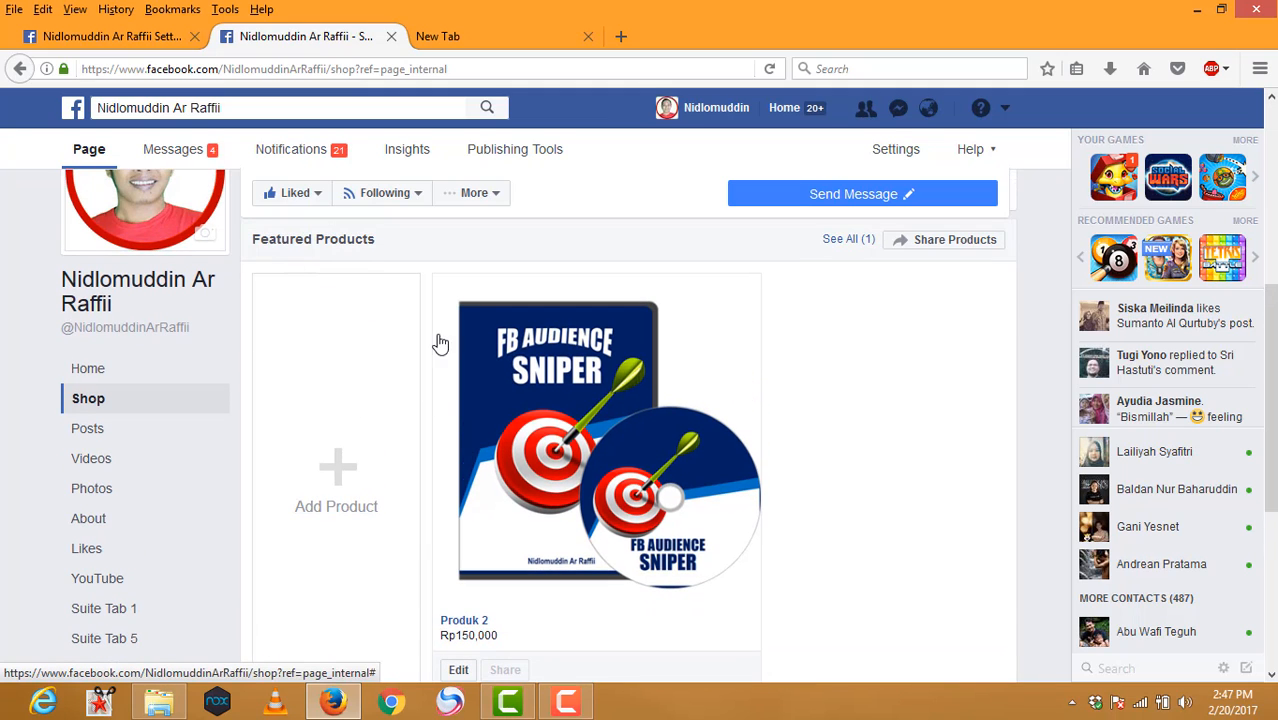
scroll(540, 440, down, 2)
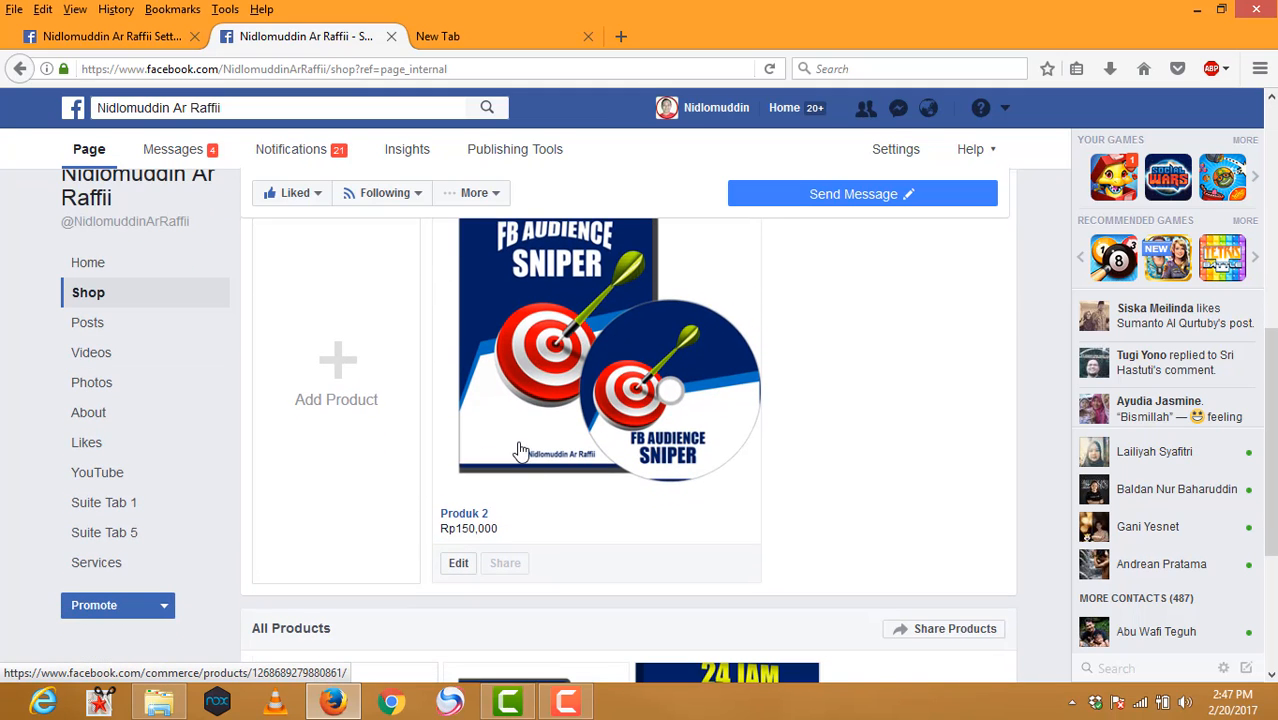
scroll(520, 450, down, 5)
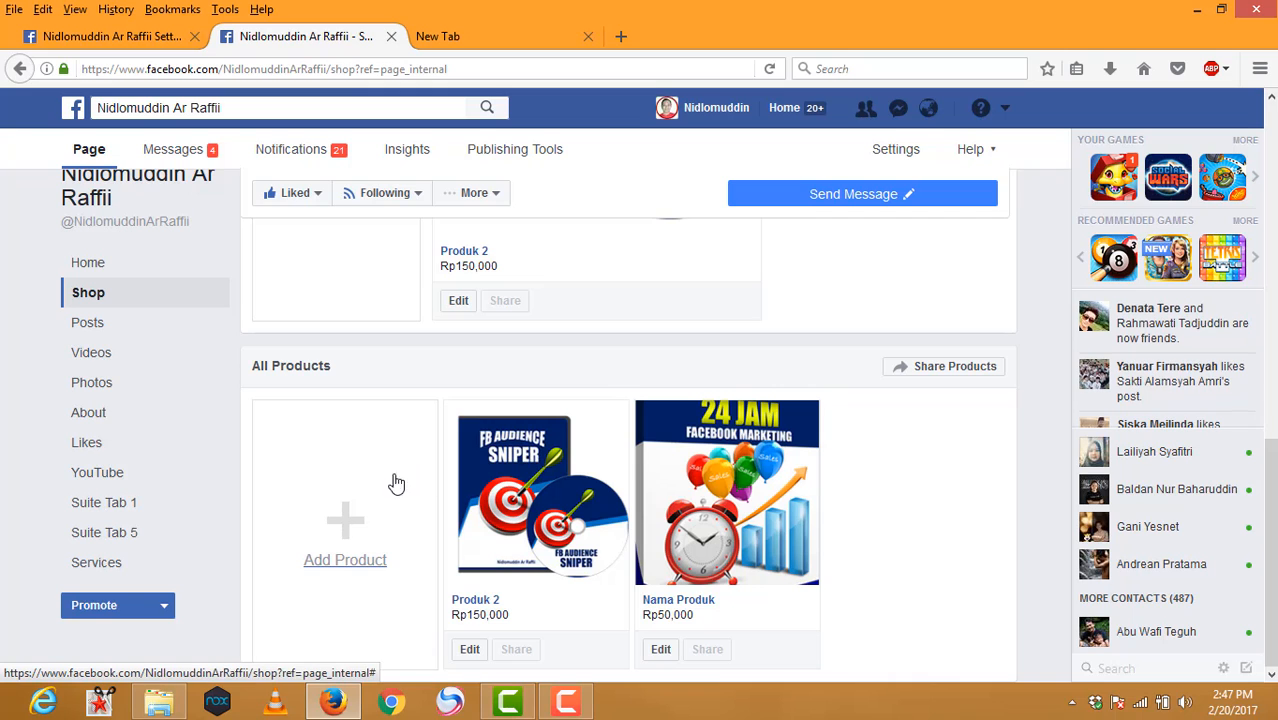
click(352, 512)
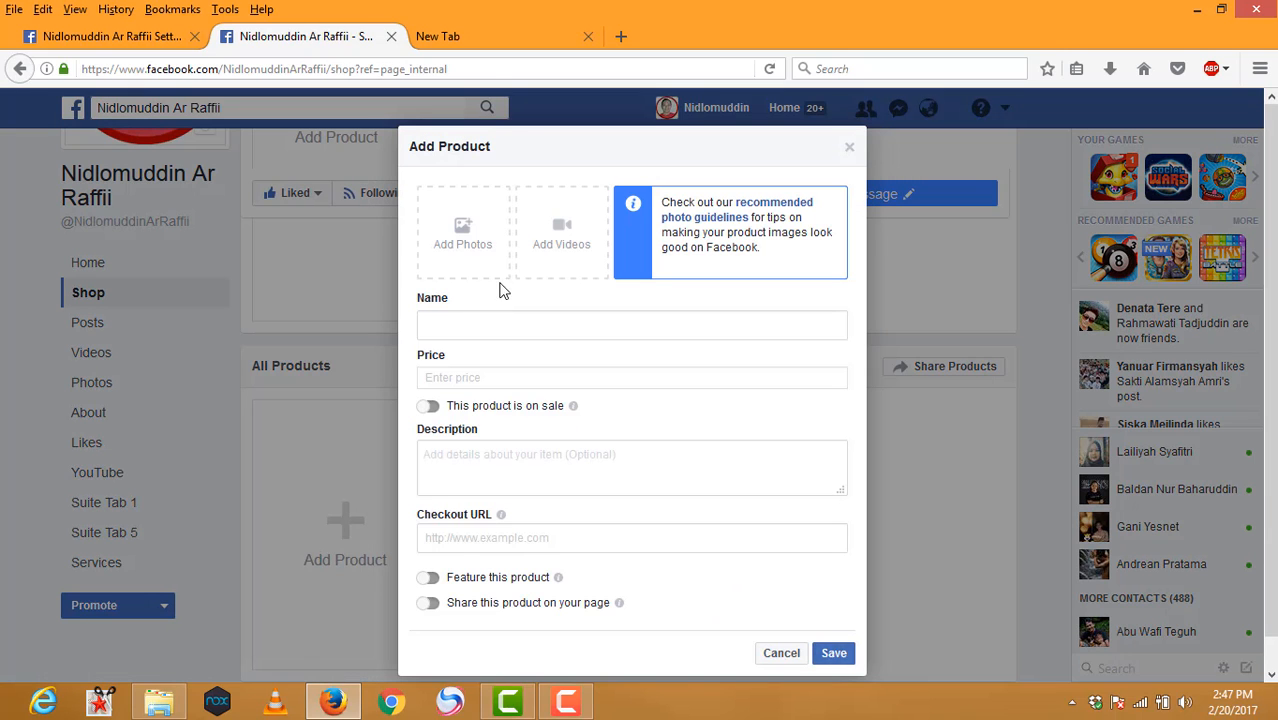
click(485, 246)
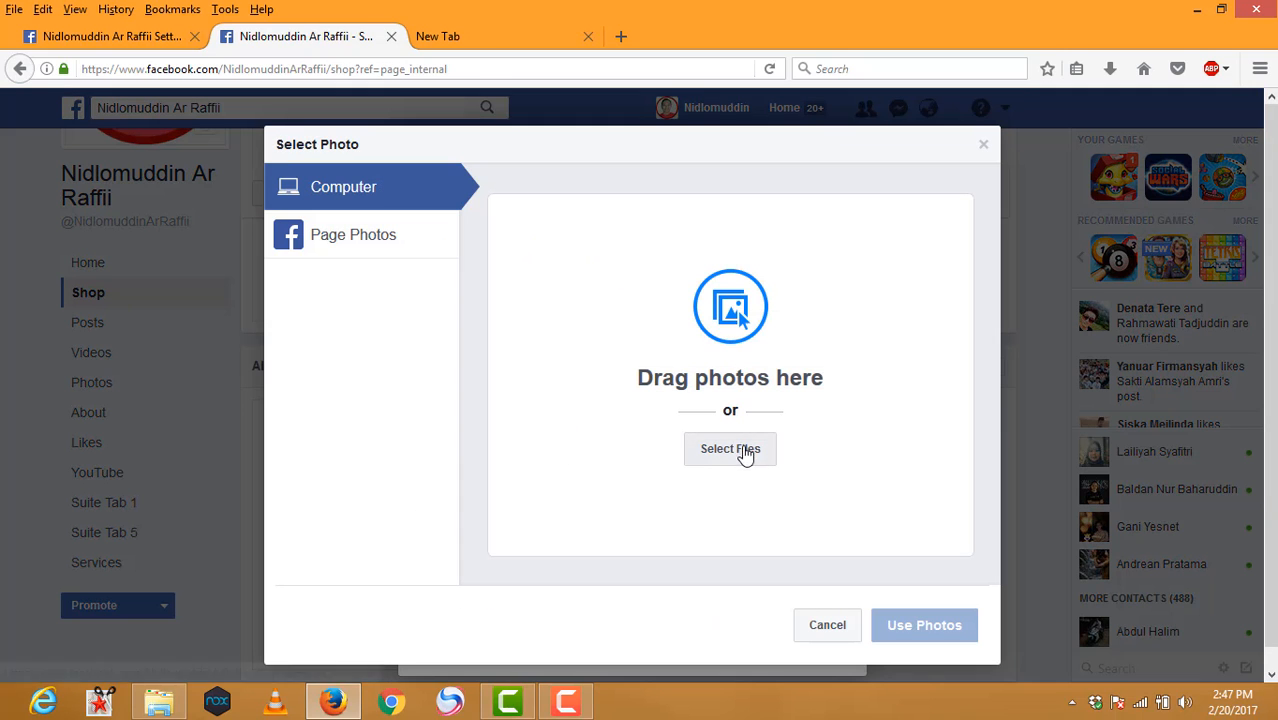
click(745, 452)
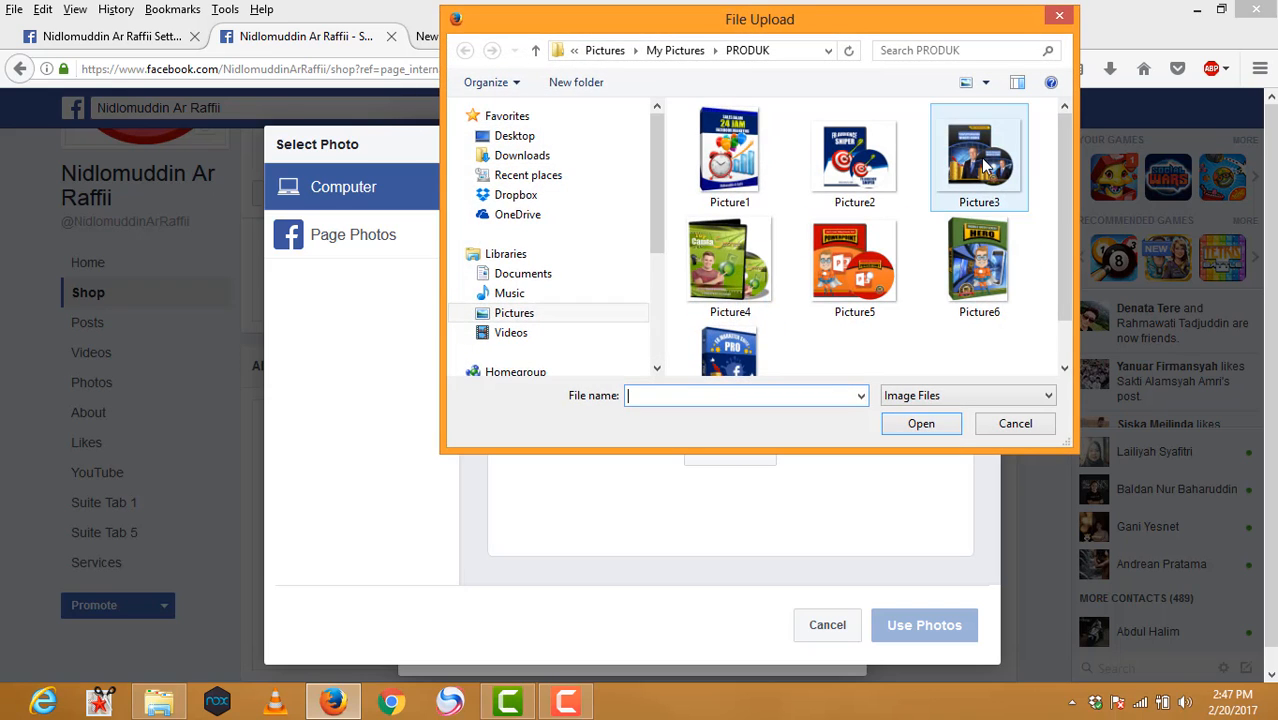
double_click(983, 165)
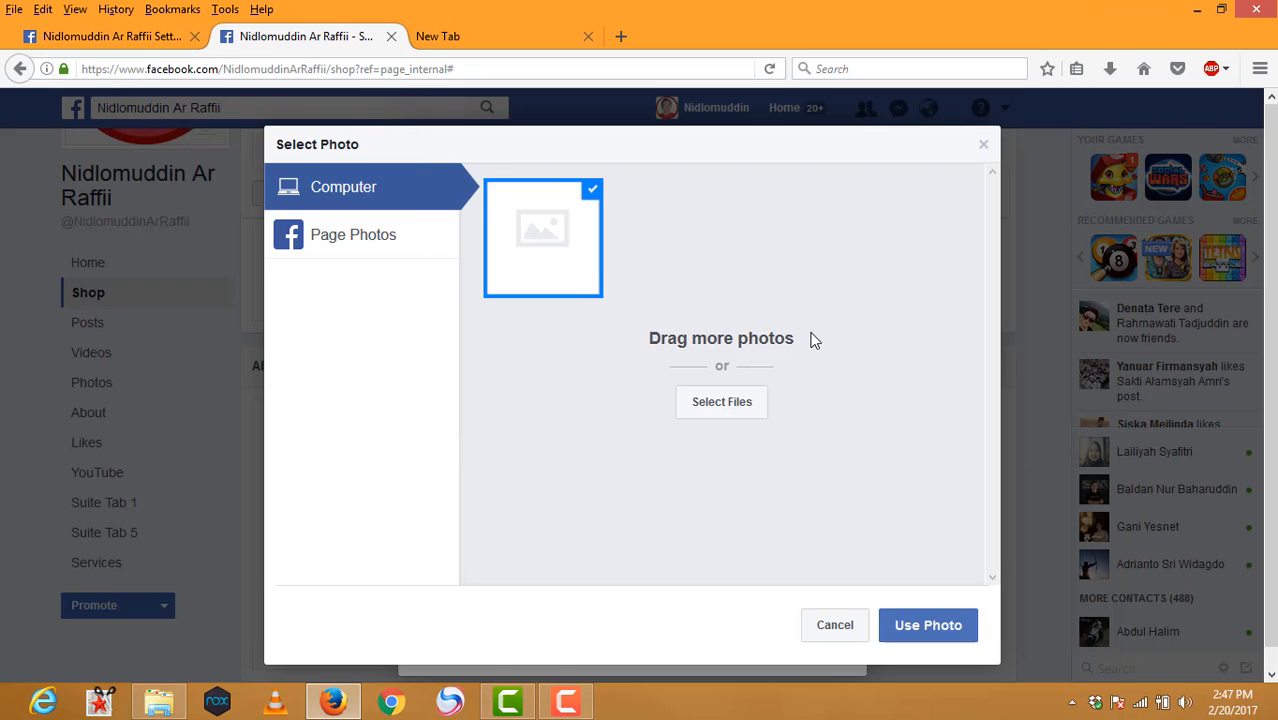
click(928, 626)
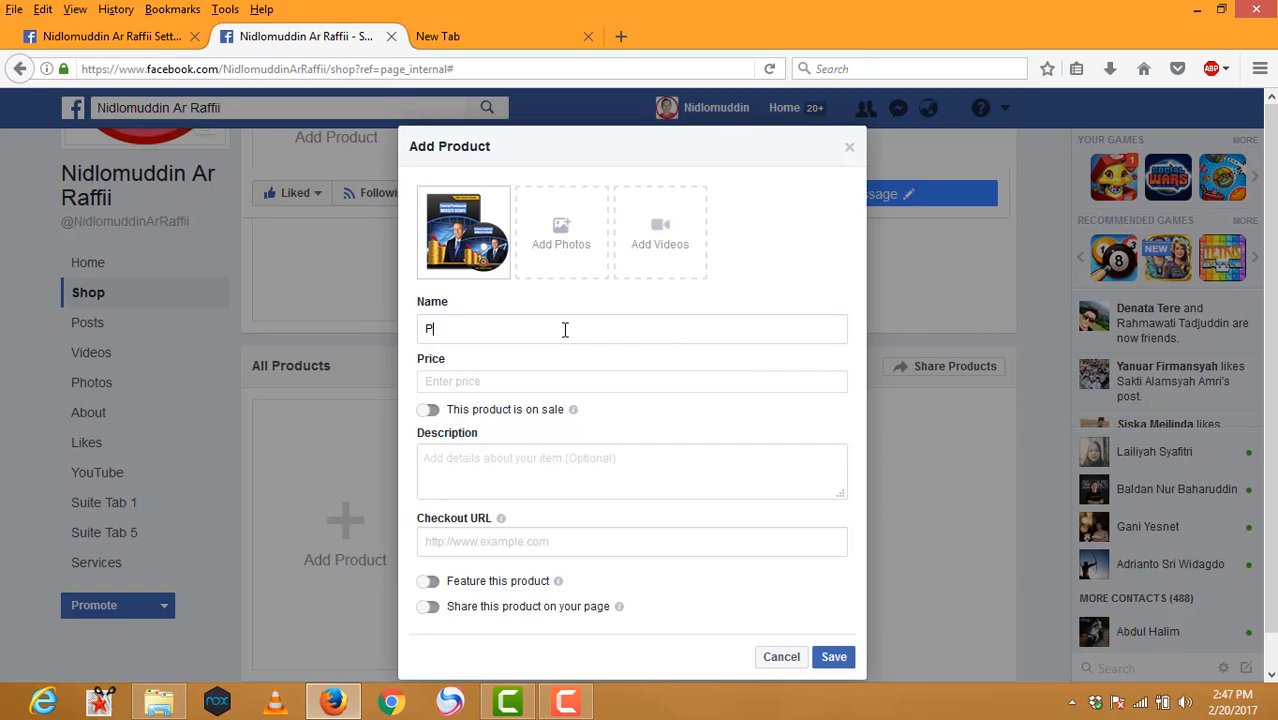
Name the third product "Produk3" and set its price to 200000
text(Produk3)
click(533, 381)
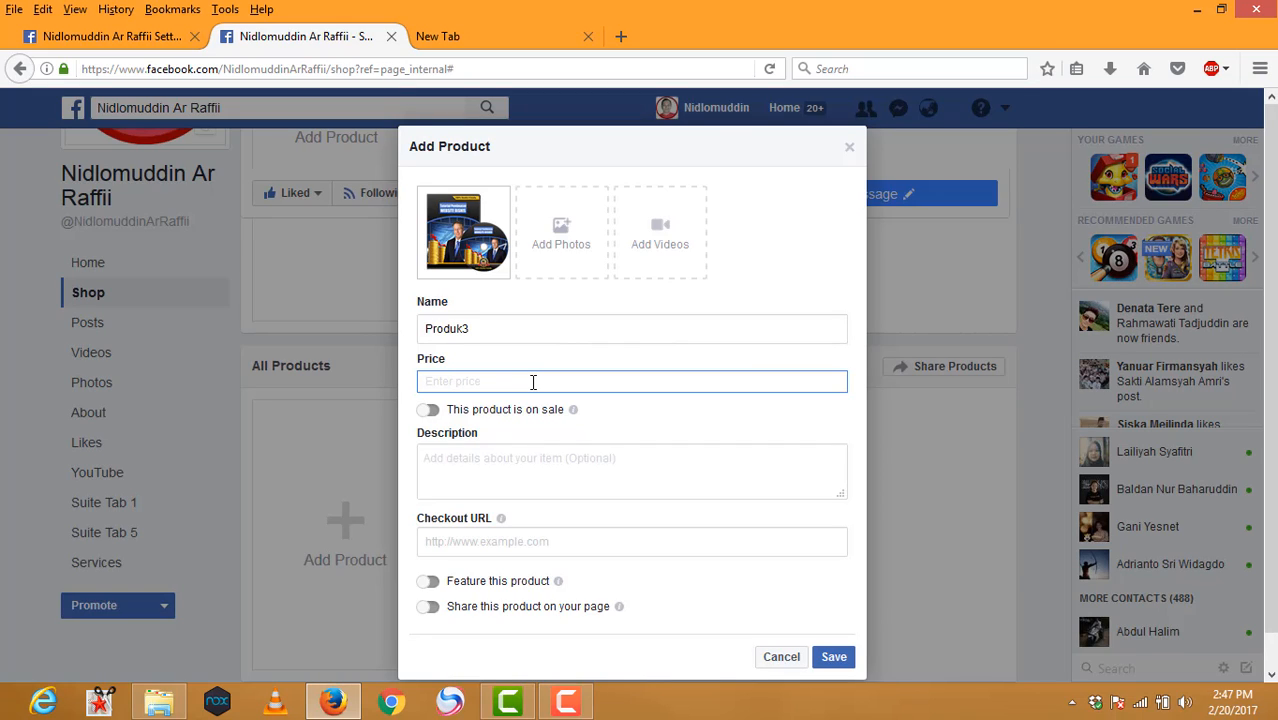
key(BackSpace)
click(513, 443)
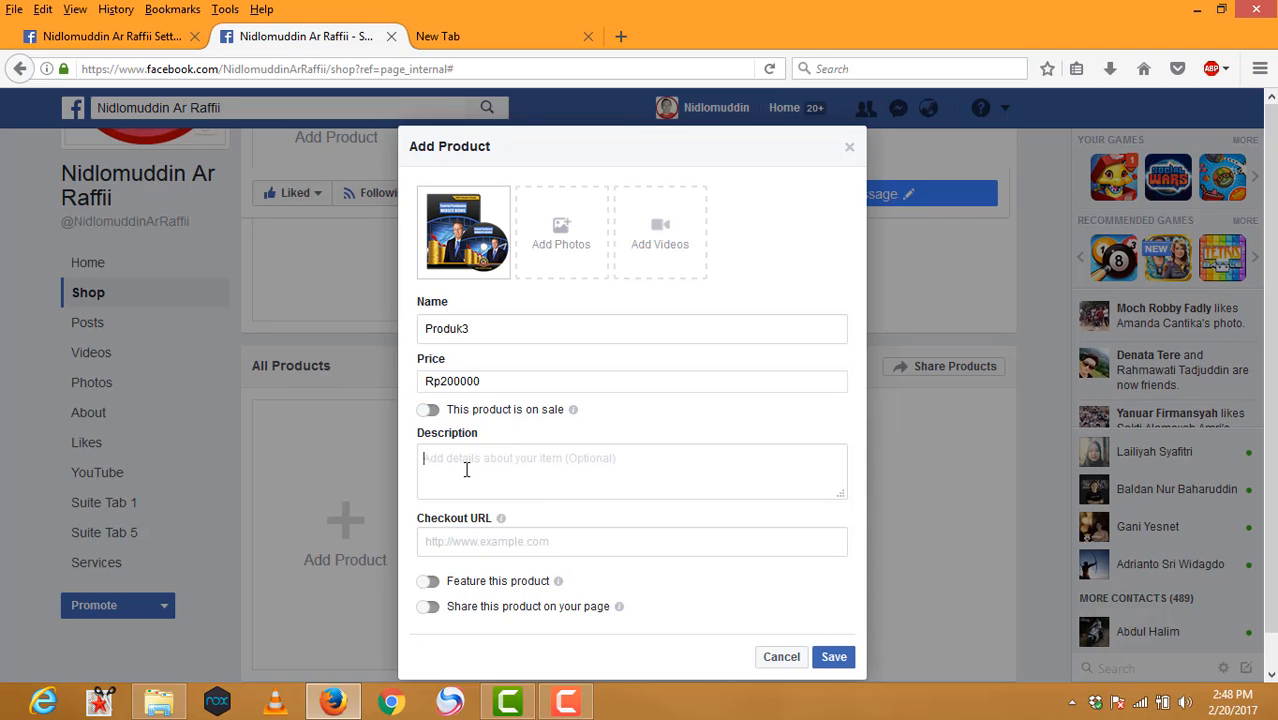
click(496, 381)
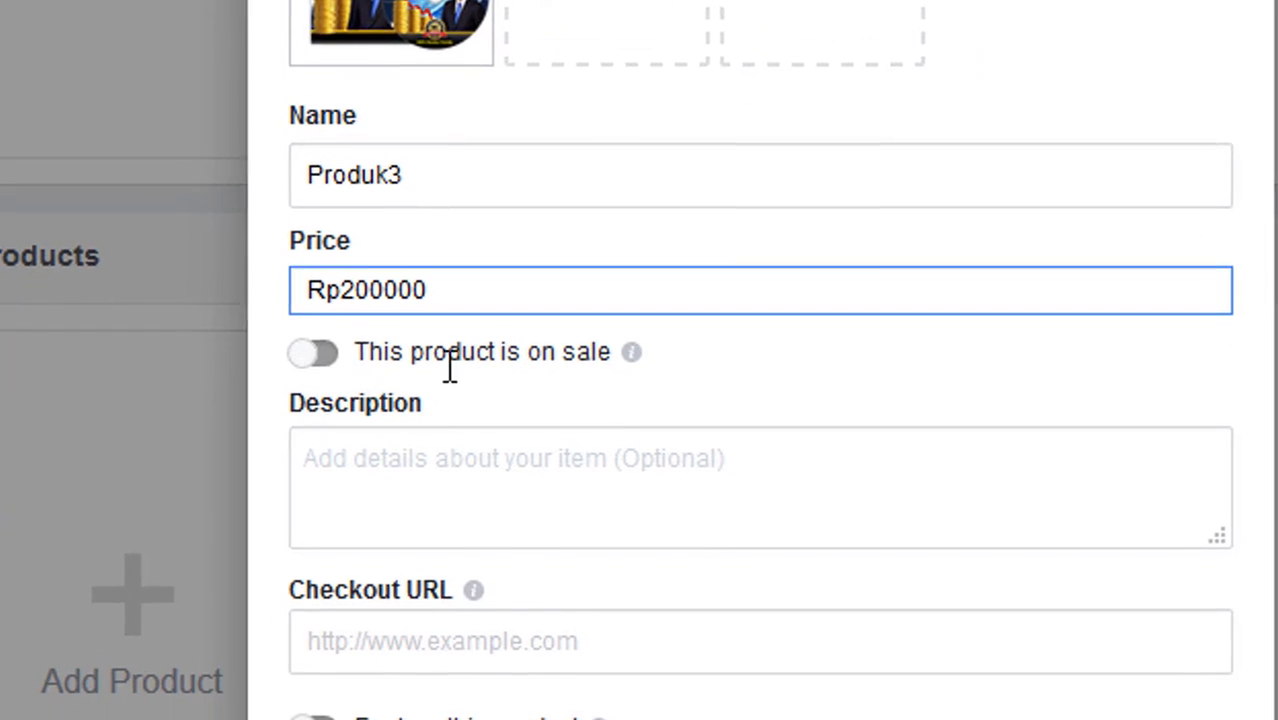
Mark the third product as on sale with a sale price of 100000
click(328, 355)
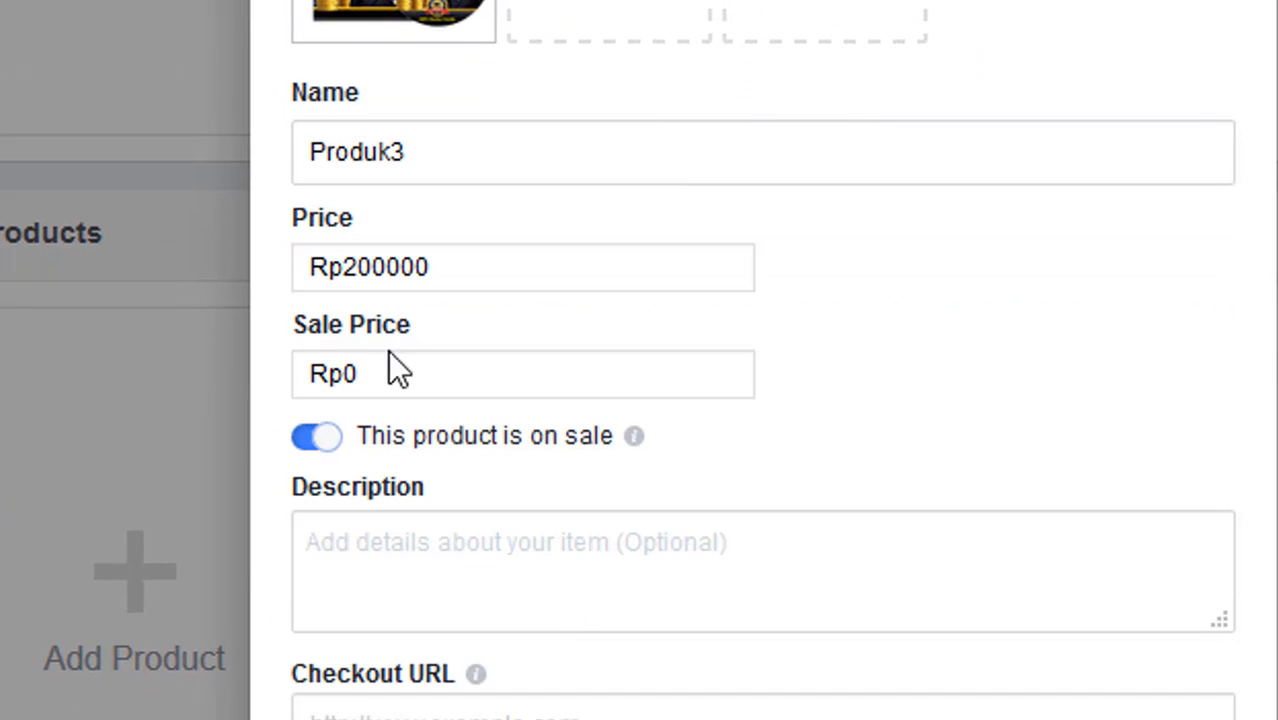
click(409, 368)
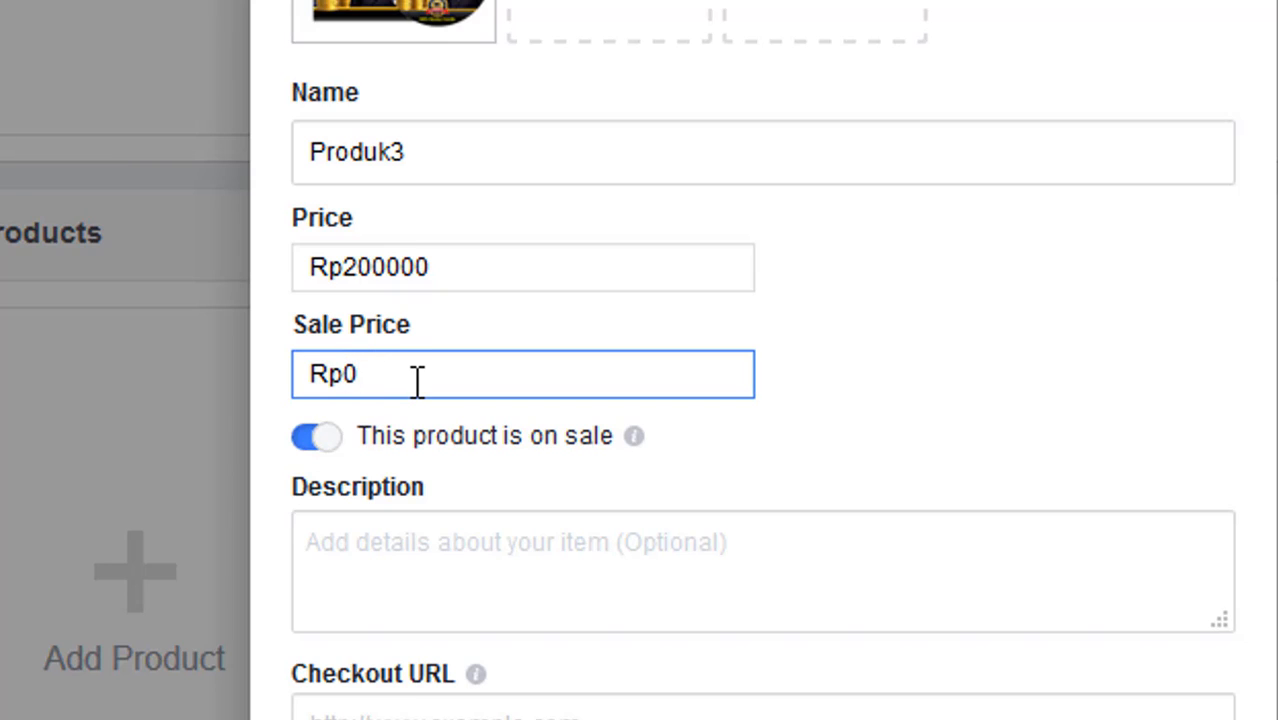
text(100000)
click(434, 570)
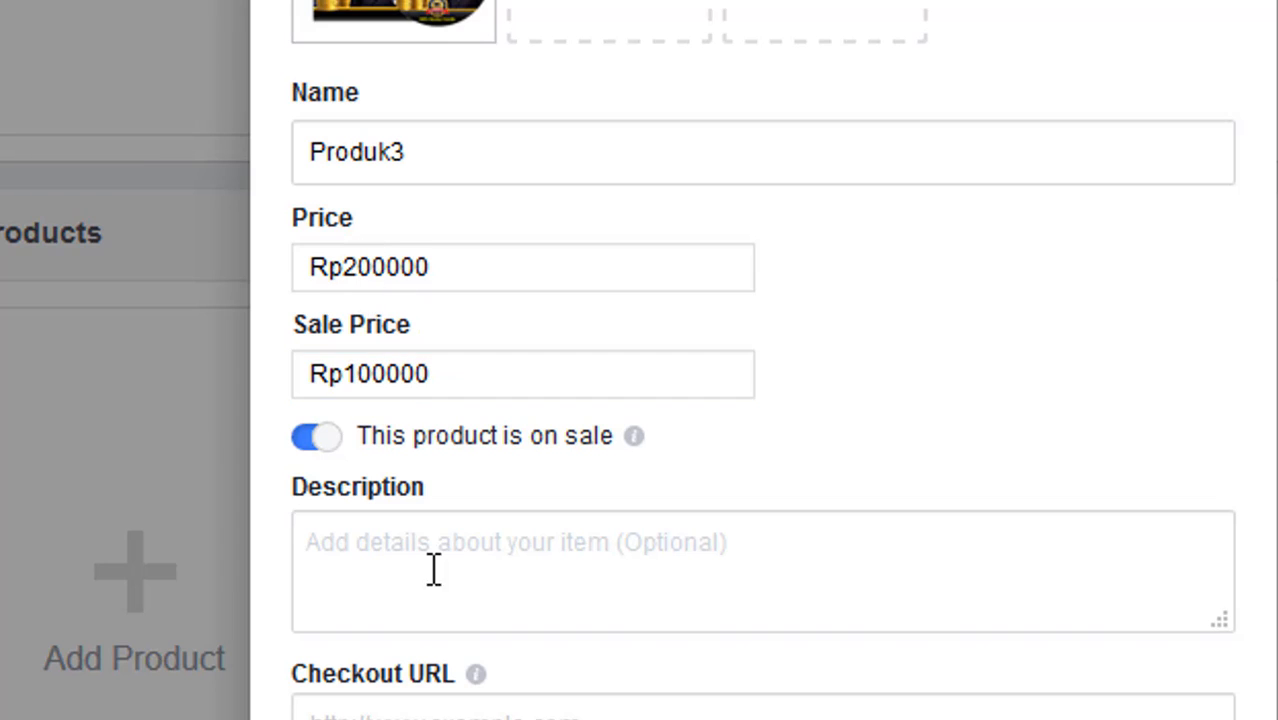
text(de)
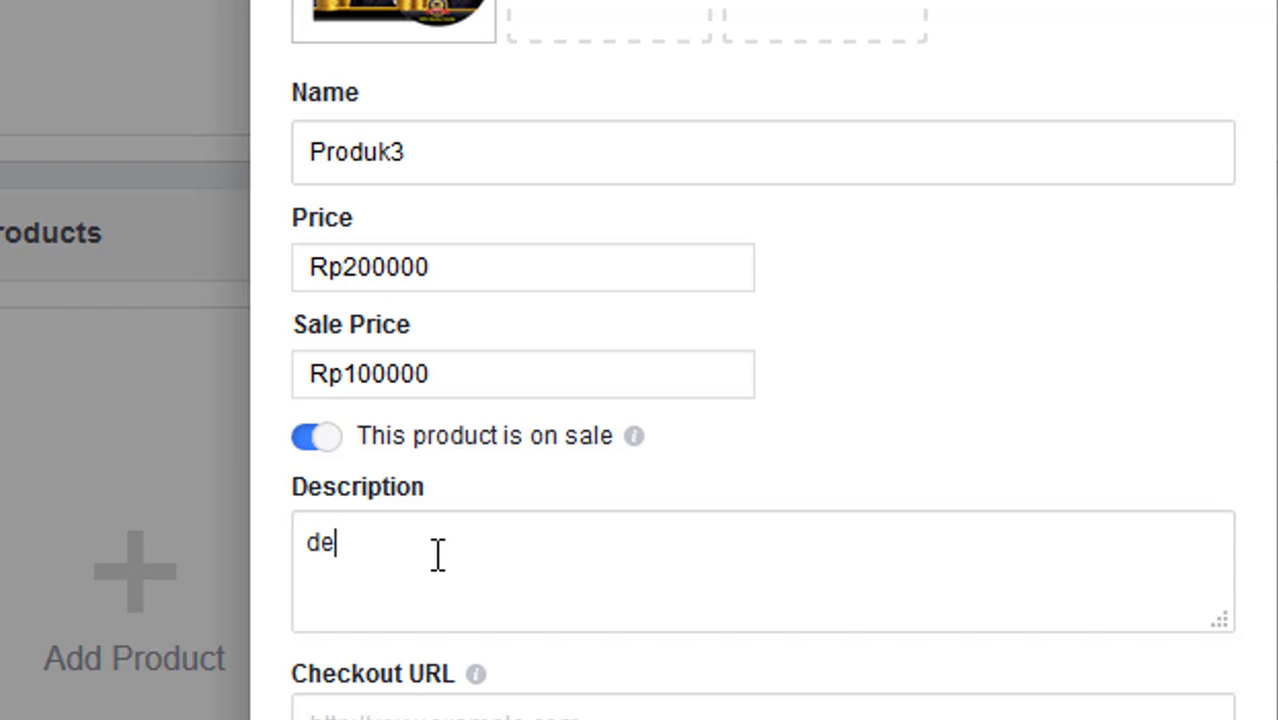
scroll(436, 556, down, 2)
click(499, 552)
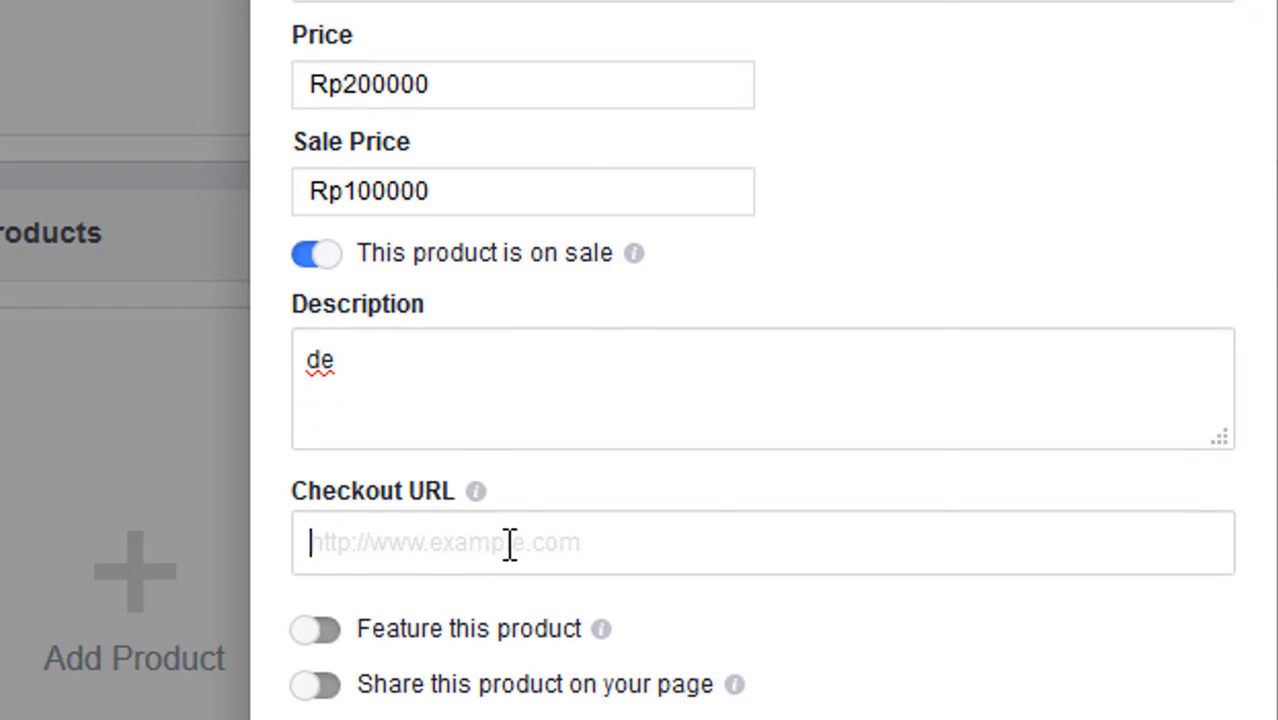
right_click(509, 545)
click(608, 151)
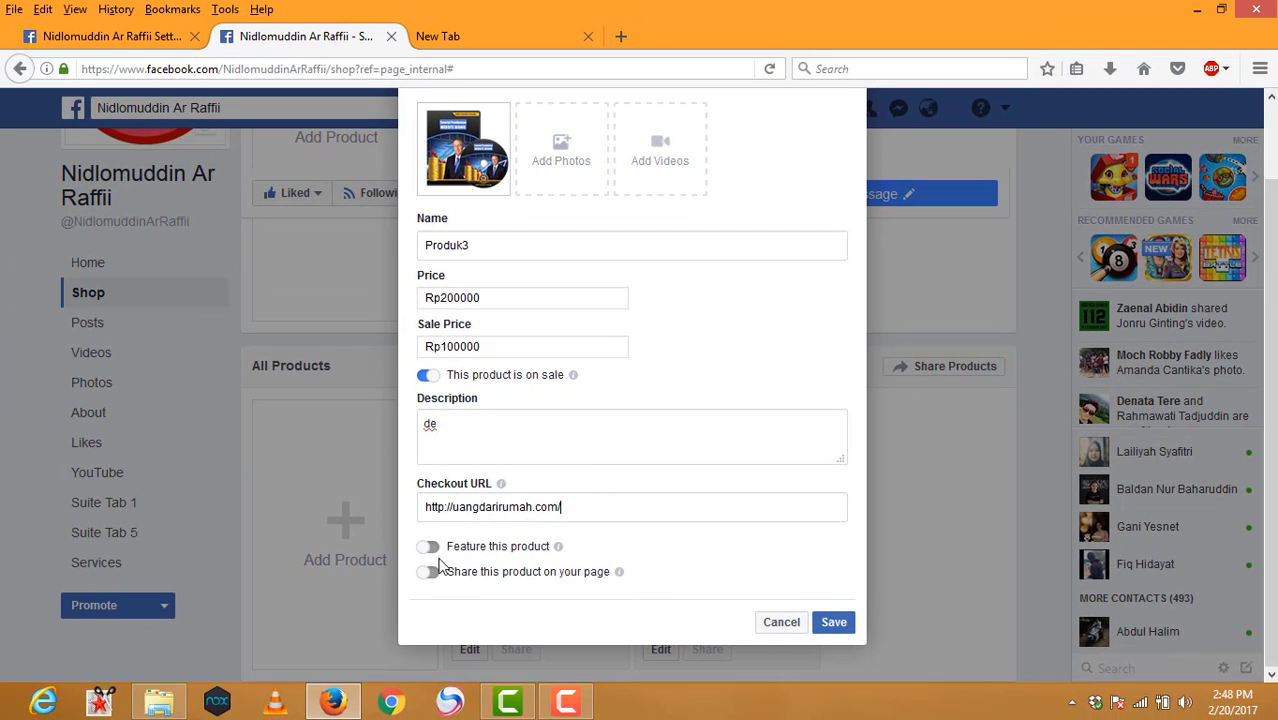
Turn on featuring the third product and sharing it on the page, and save the product
click(432, 550)
click(431, 570)
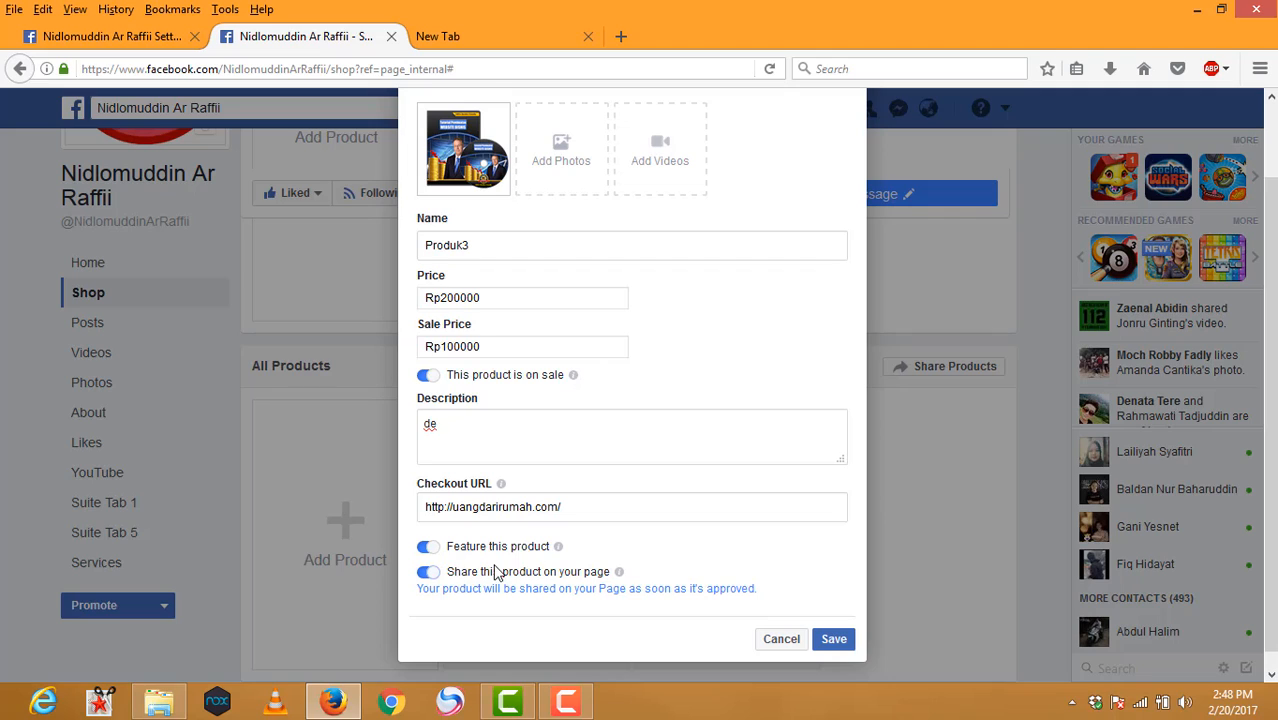
click(830, 639)
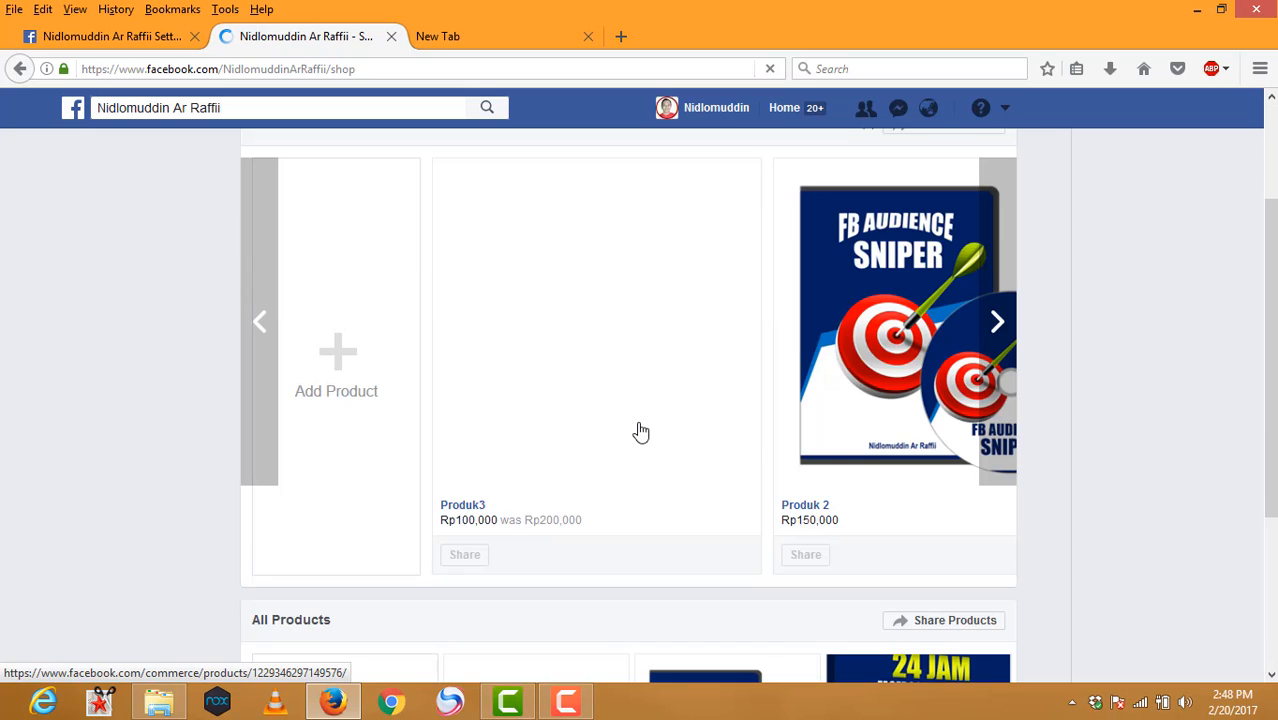
Review the products in the Shop's Featured Products and All Products sections
scroll(641, 430, down, 6)
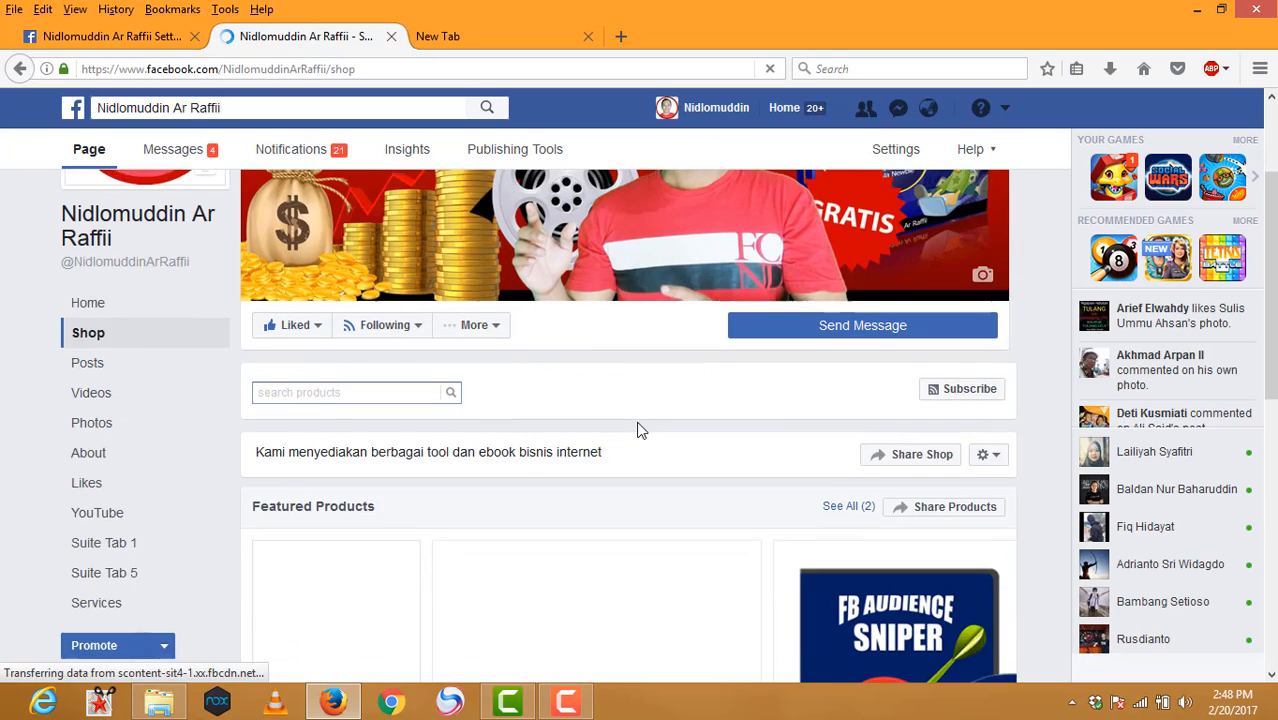
scroll(620, 399, down, 1)
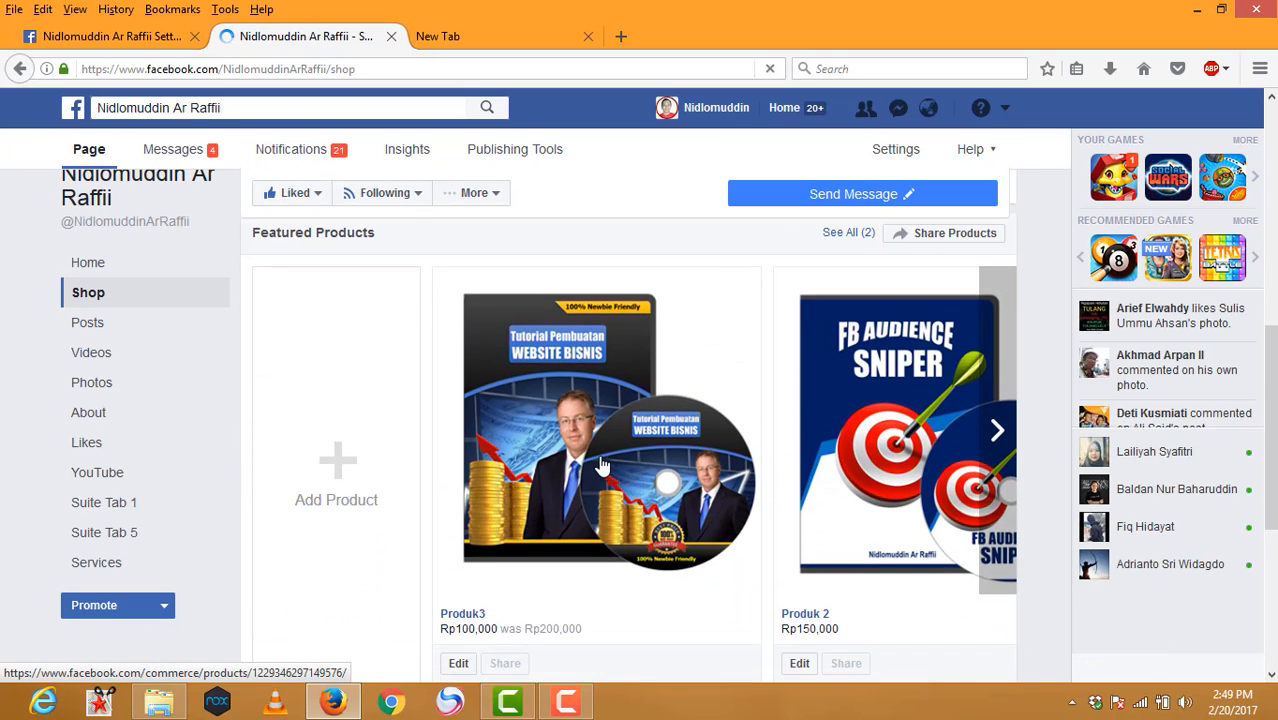
scroll(596, 409, down, 2)
scroll(570, 345, down, 2)
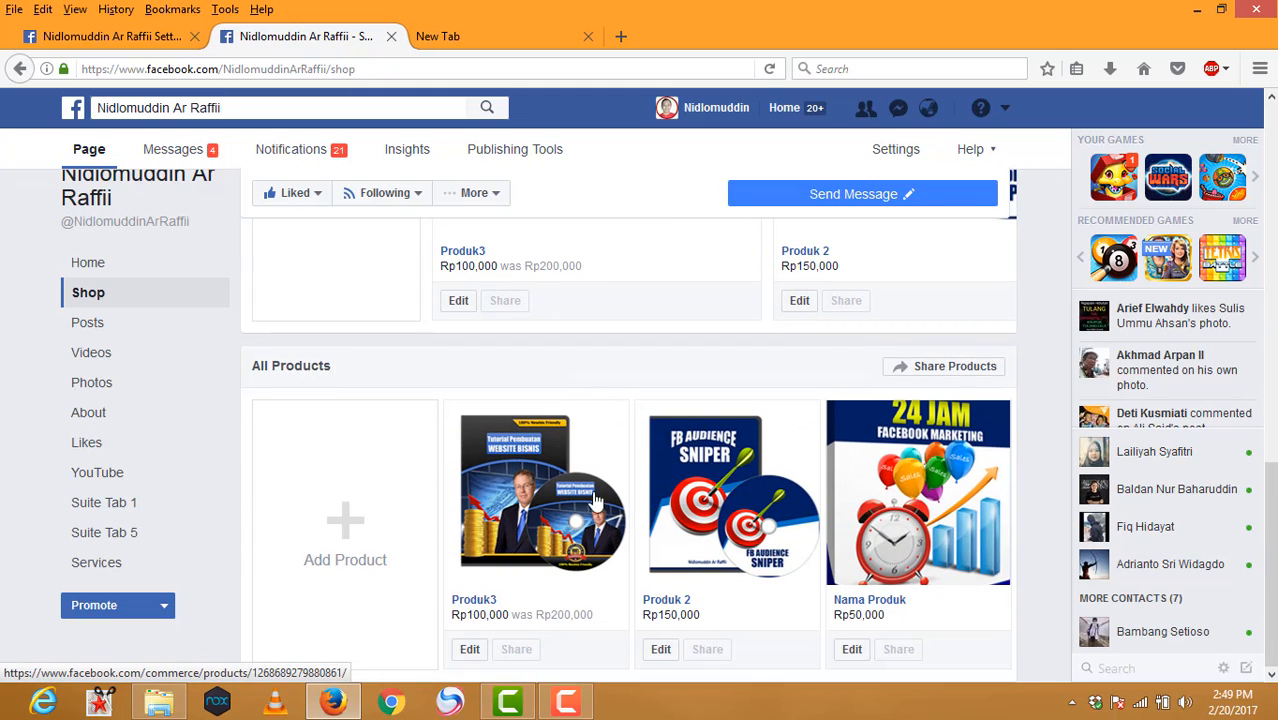
scroll(573, 471, up, 4)
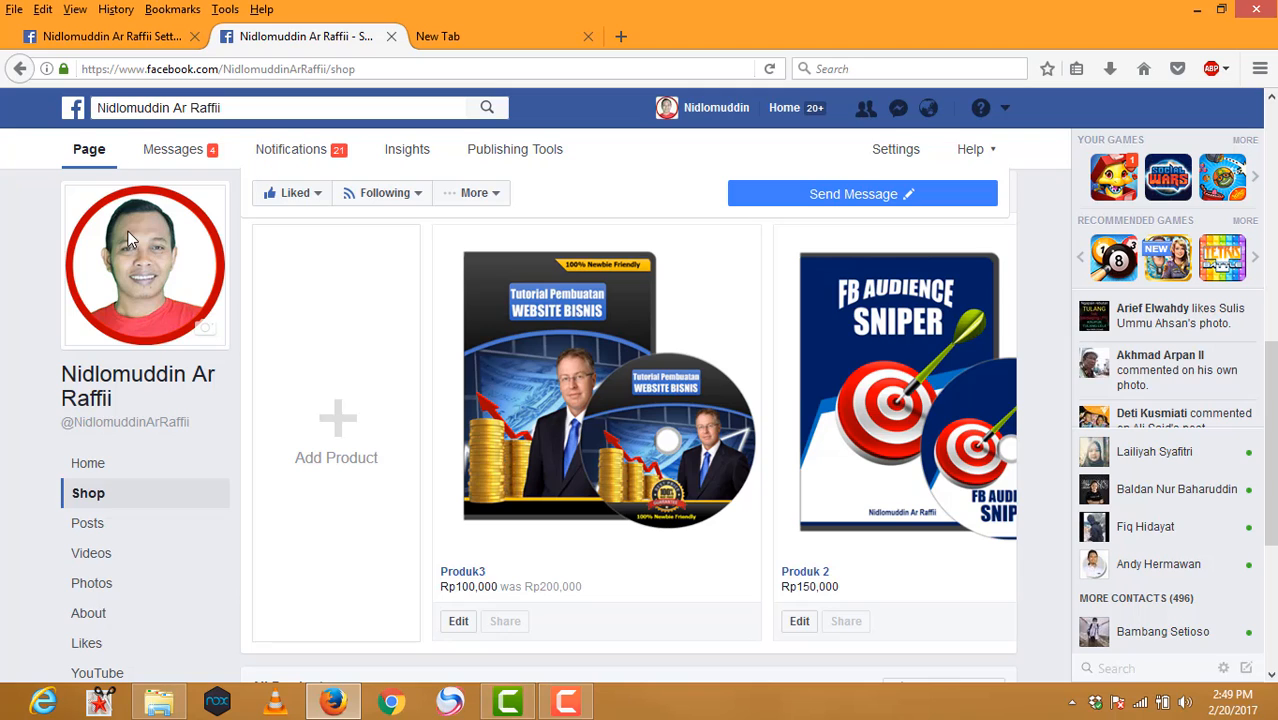
Open the page's home view and examine how its Shop section displays the products
click(99, 168)
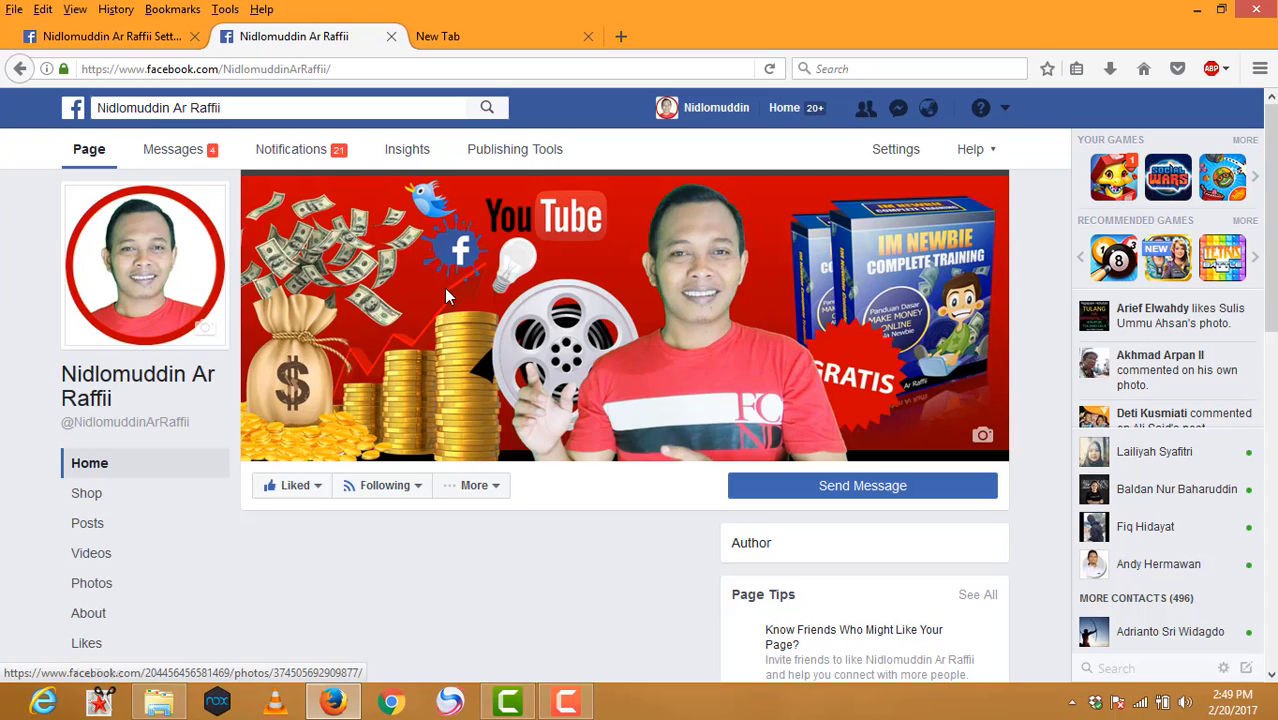
scroll(463, 318, down, 3)
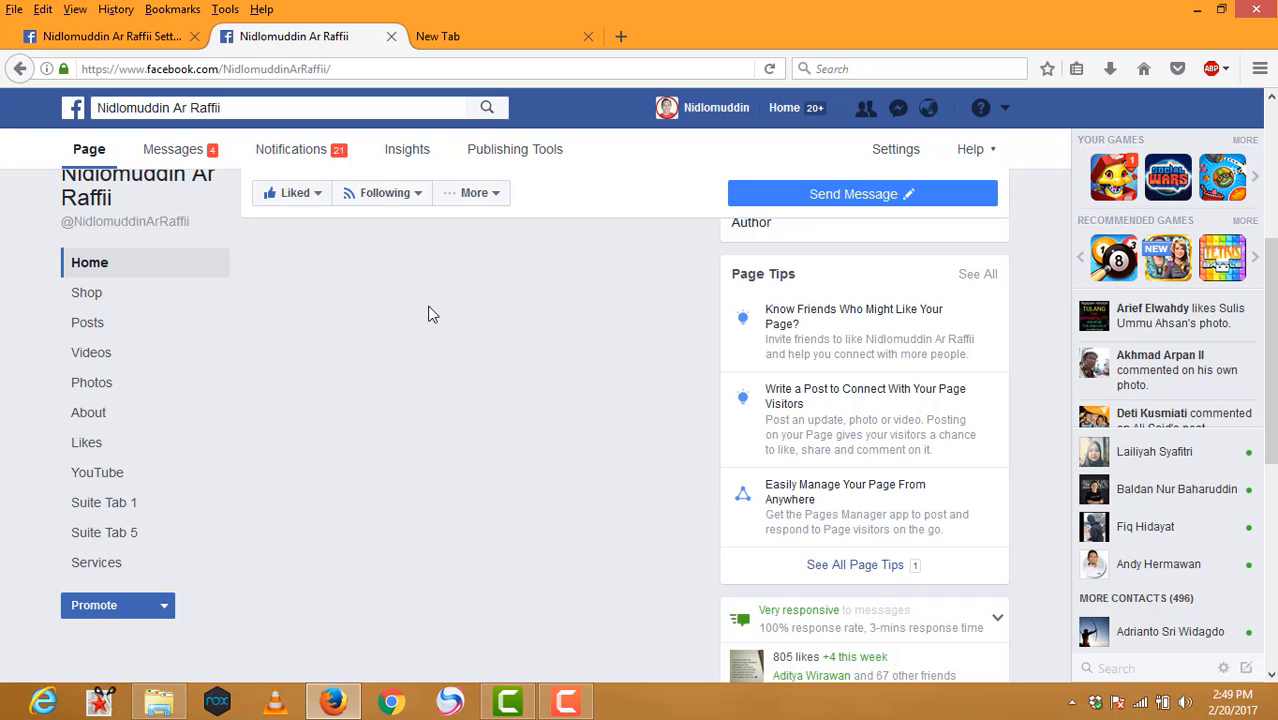
scroll(414, 337, down, 5)
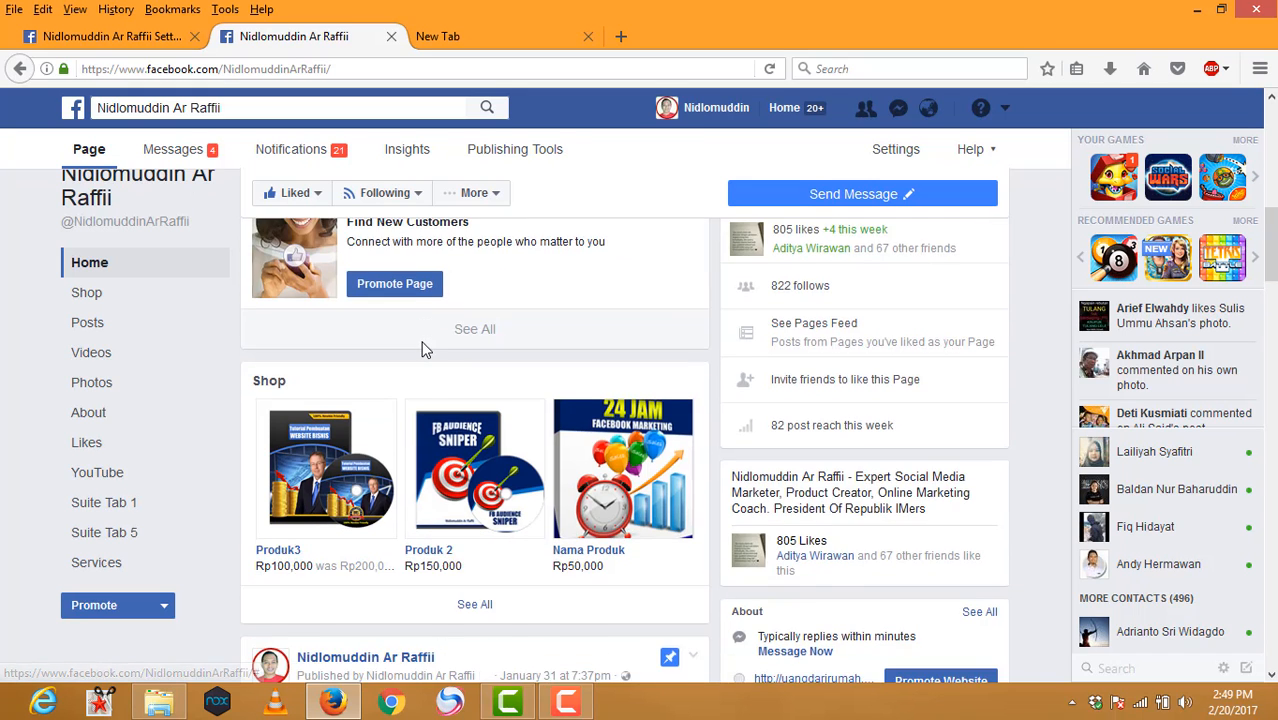
scroll(414, 341, up, 2)
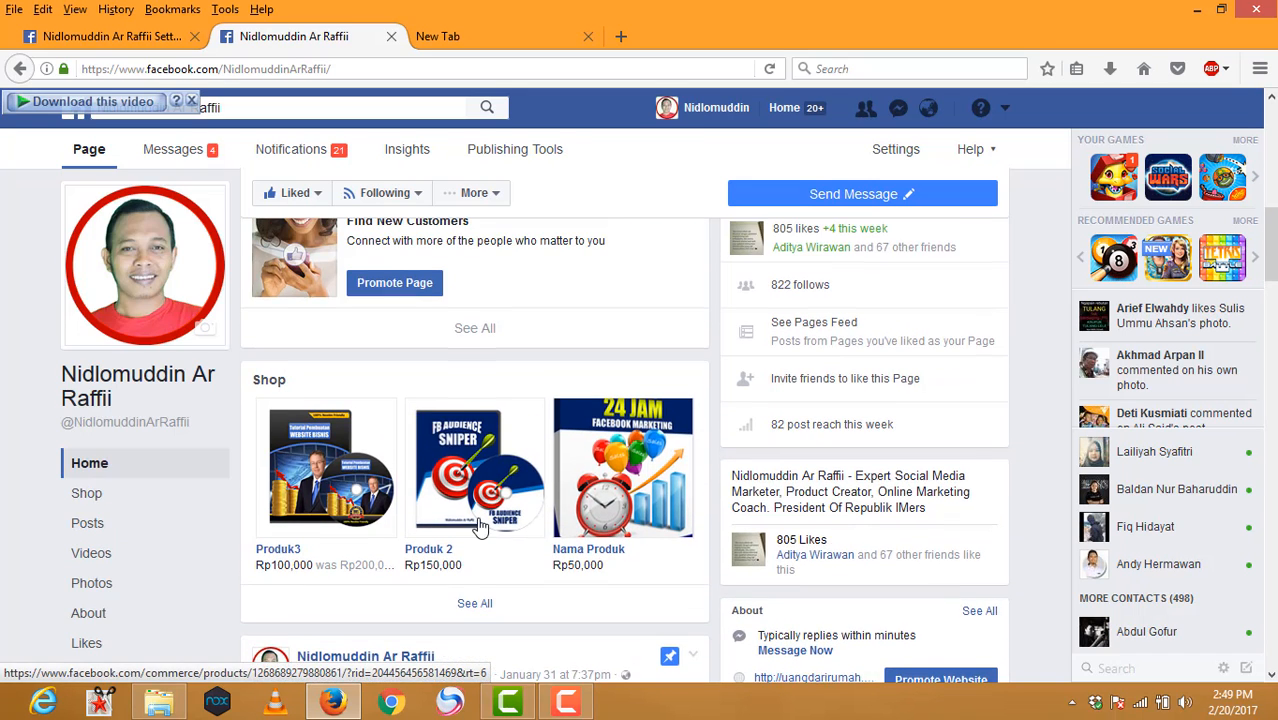
Open the full shop from the home view's Shop section and look over its description and featured products
click(474, 605)
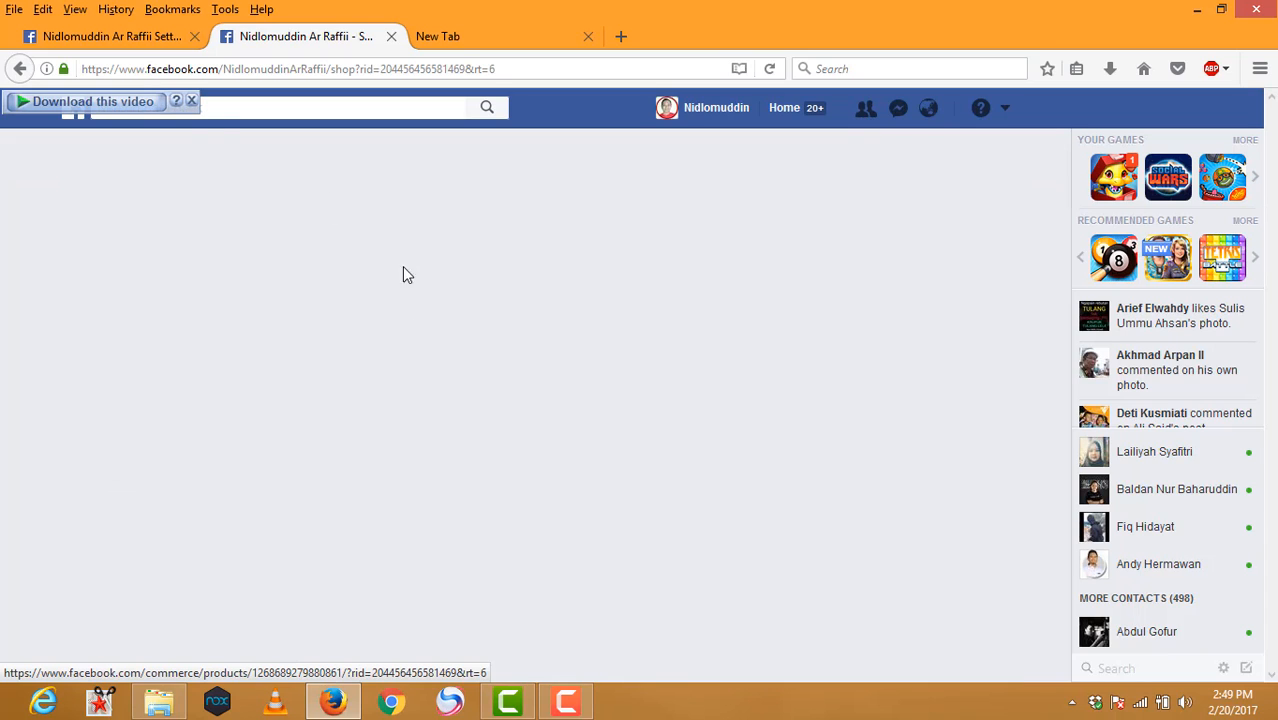
scroll(477, 339, down, 3)
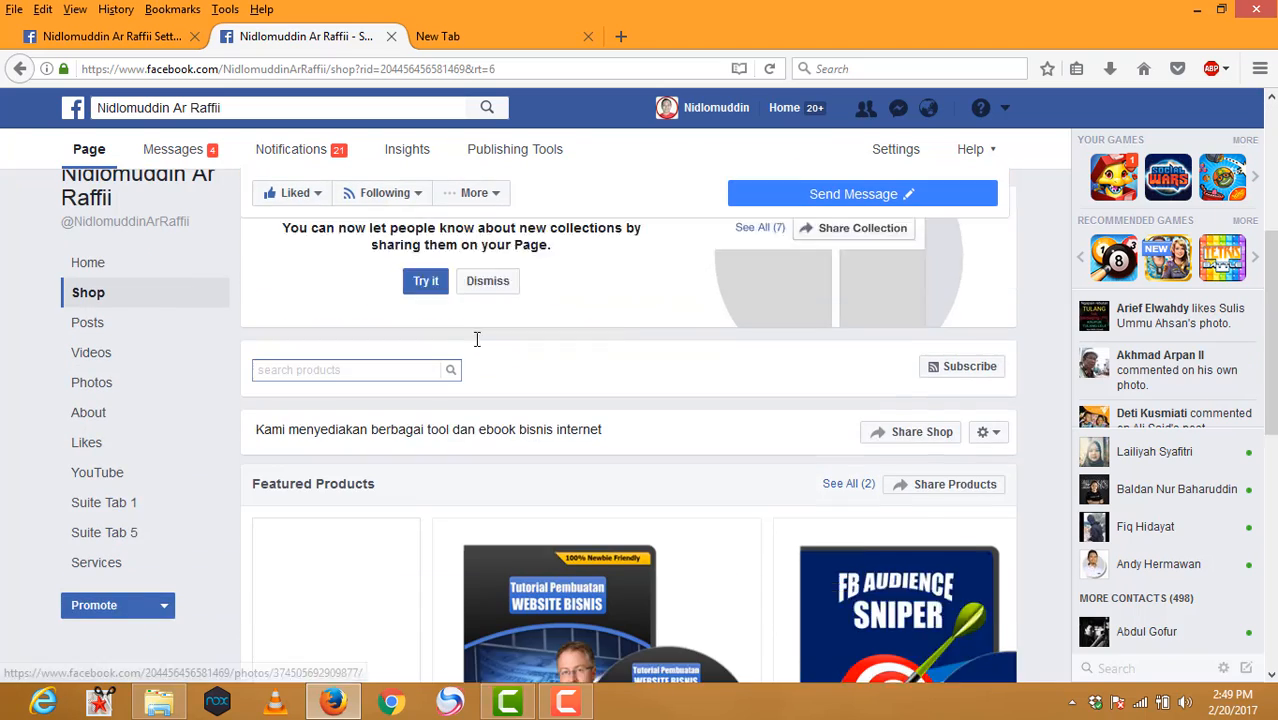
scroll(477, 339, down, 1)
scroll(477, 325, up, 3)
scroll(476, 325, down, 3)
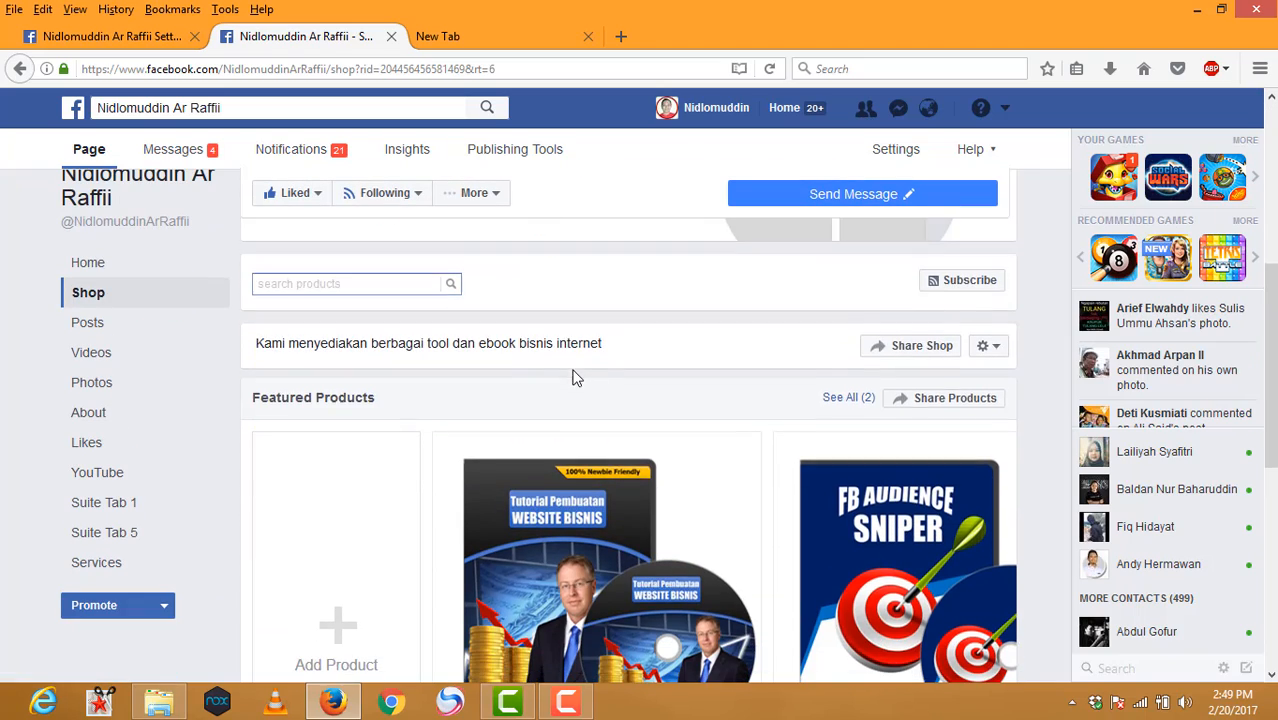
Start a new product in the Shop's All Products section and add the Picture4 image as its photo
scroll(576, 377, down, 5)
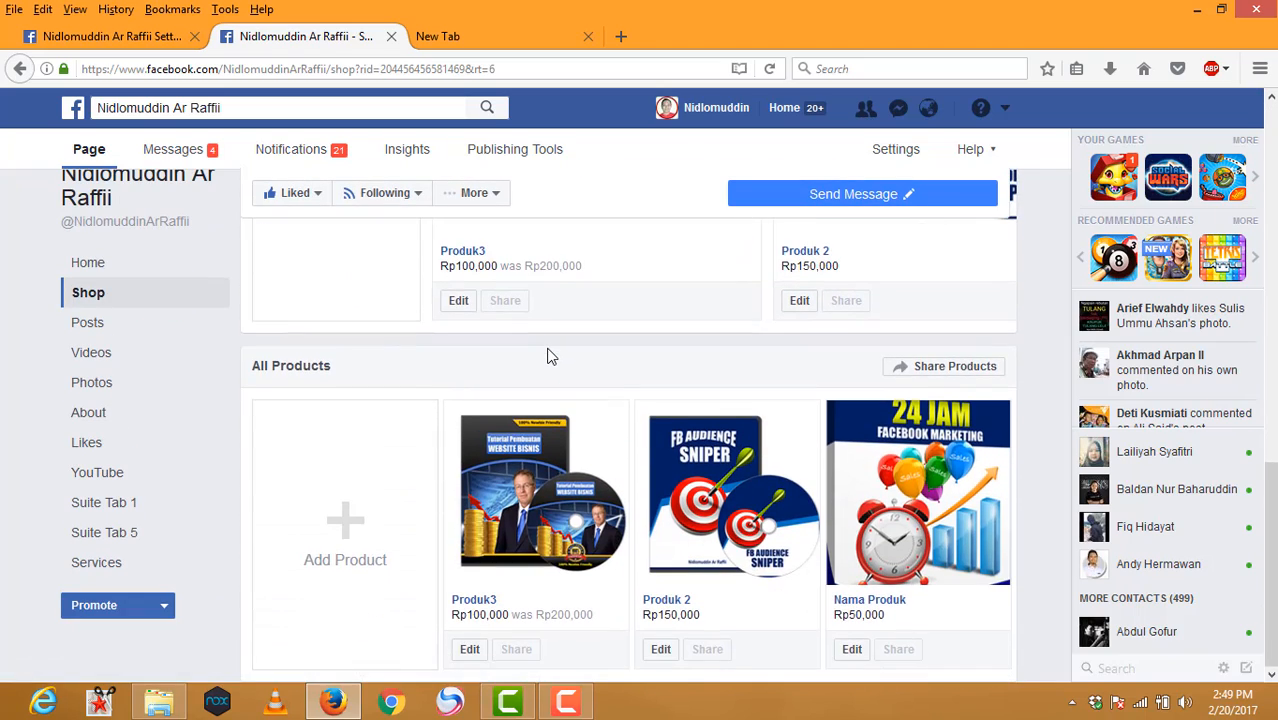
click(356, 505)
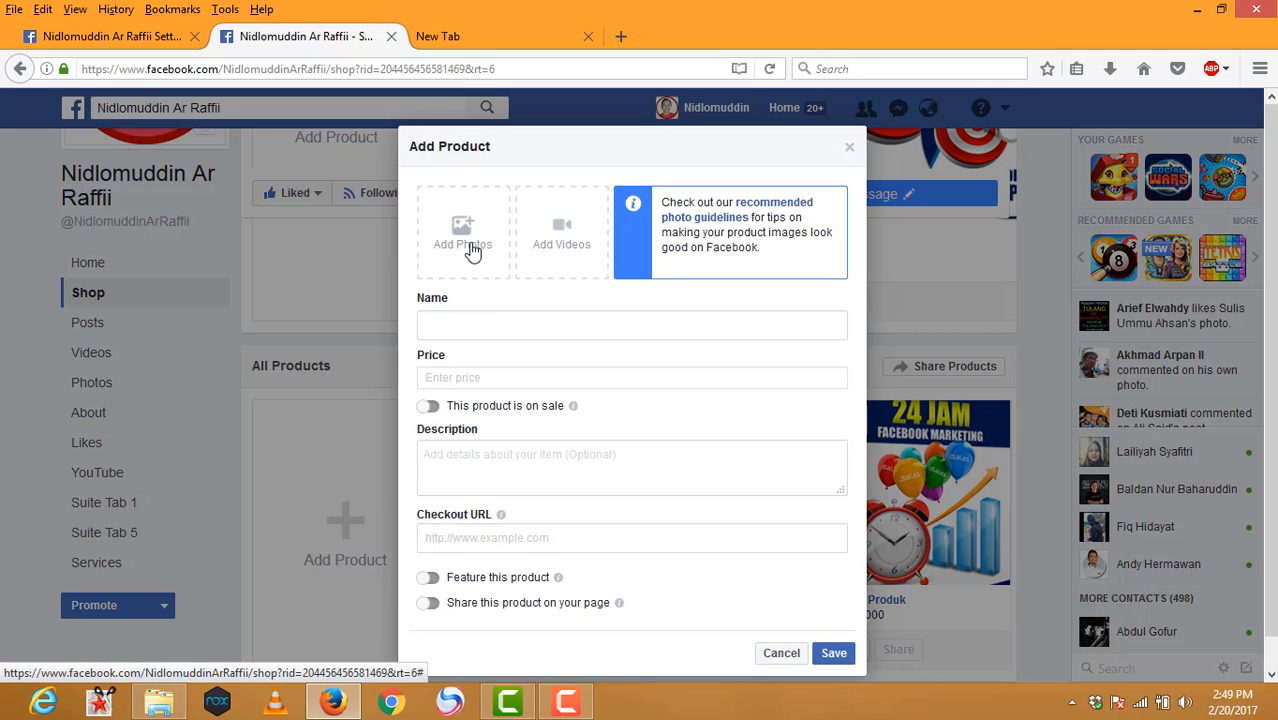
click(473, 250)
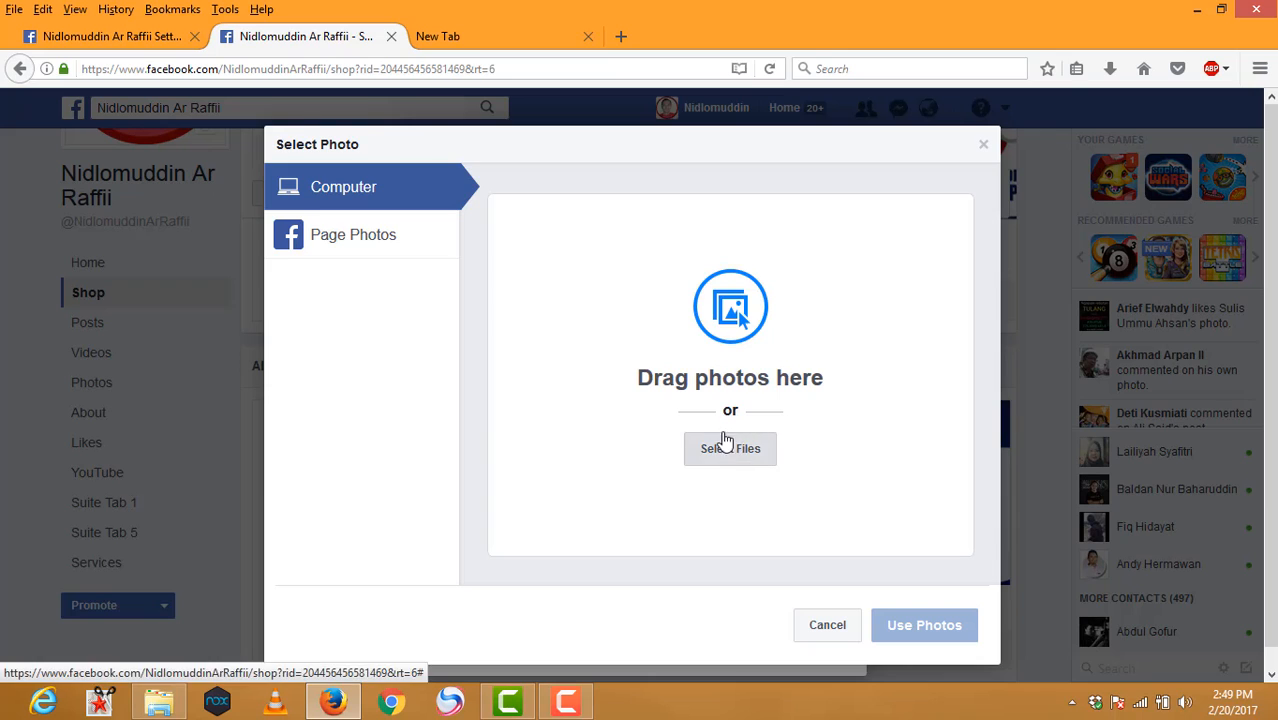
click(724, 440)
click(688, 256)
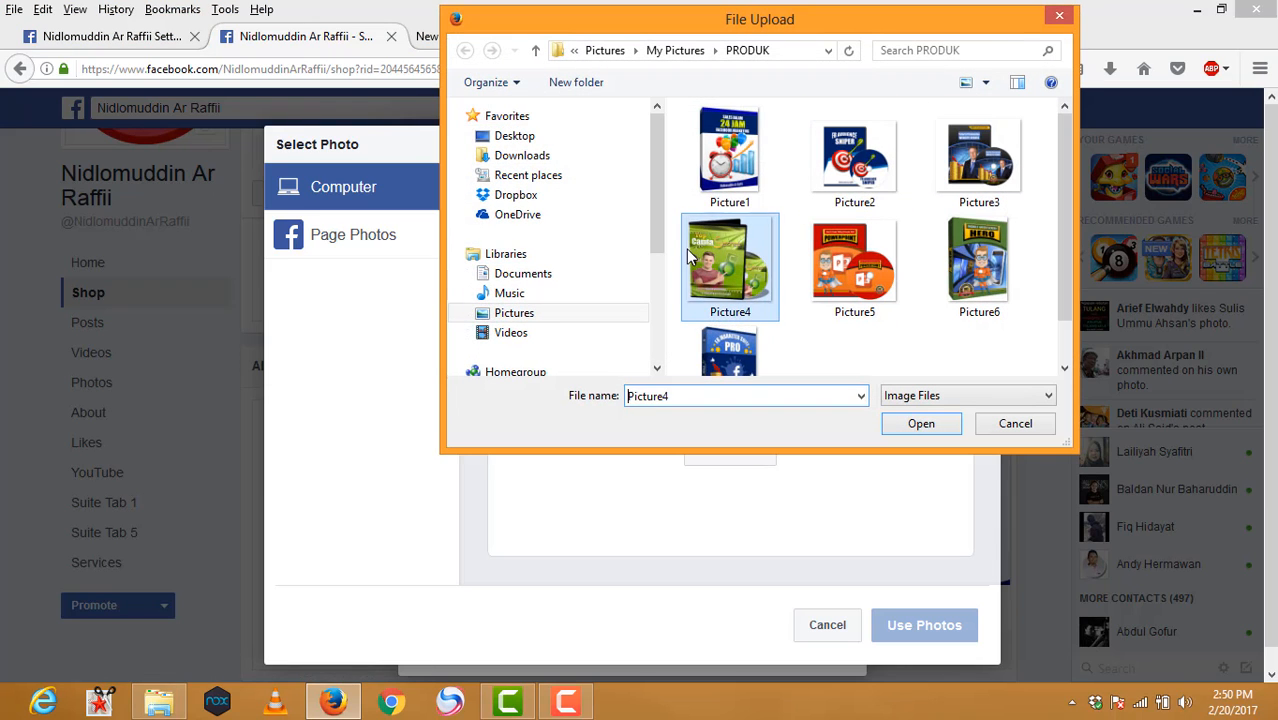
double_click(688, 256)
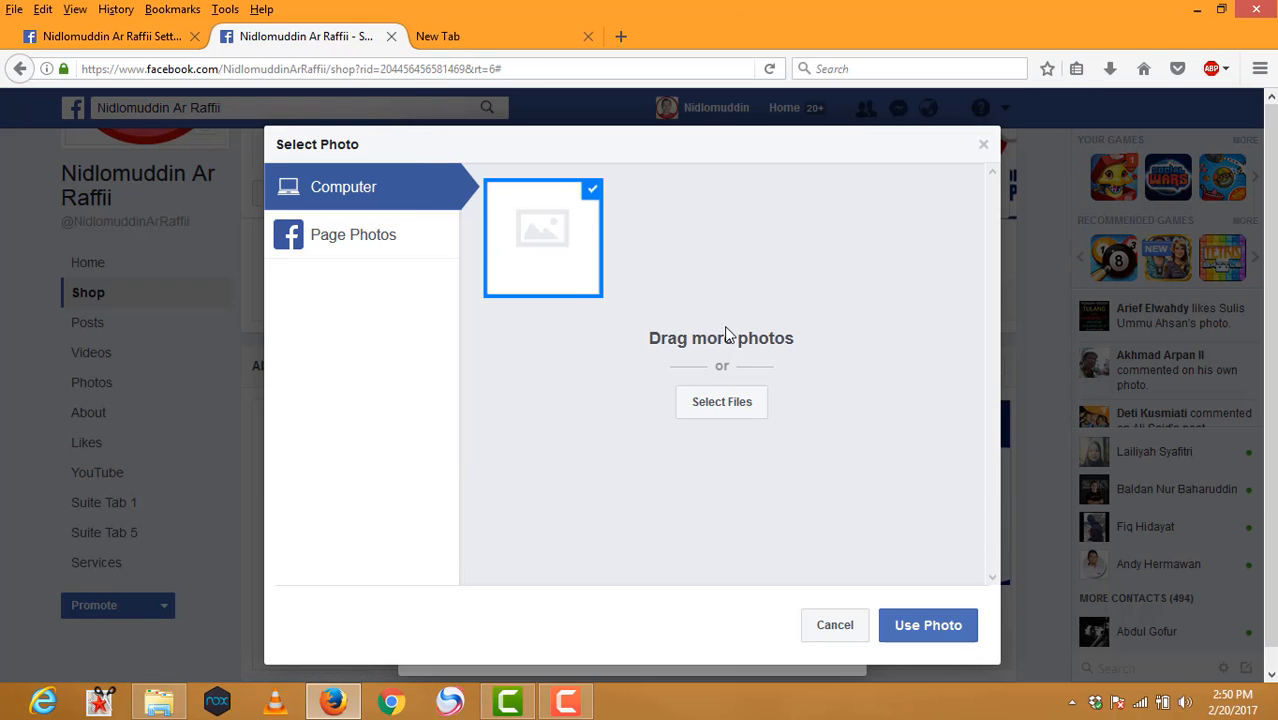
click(933, 624)
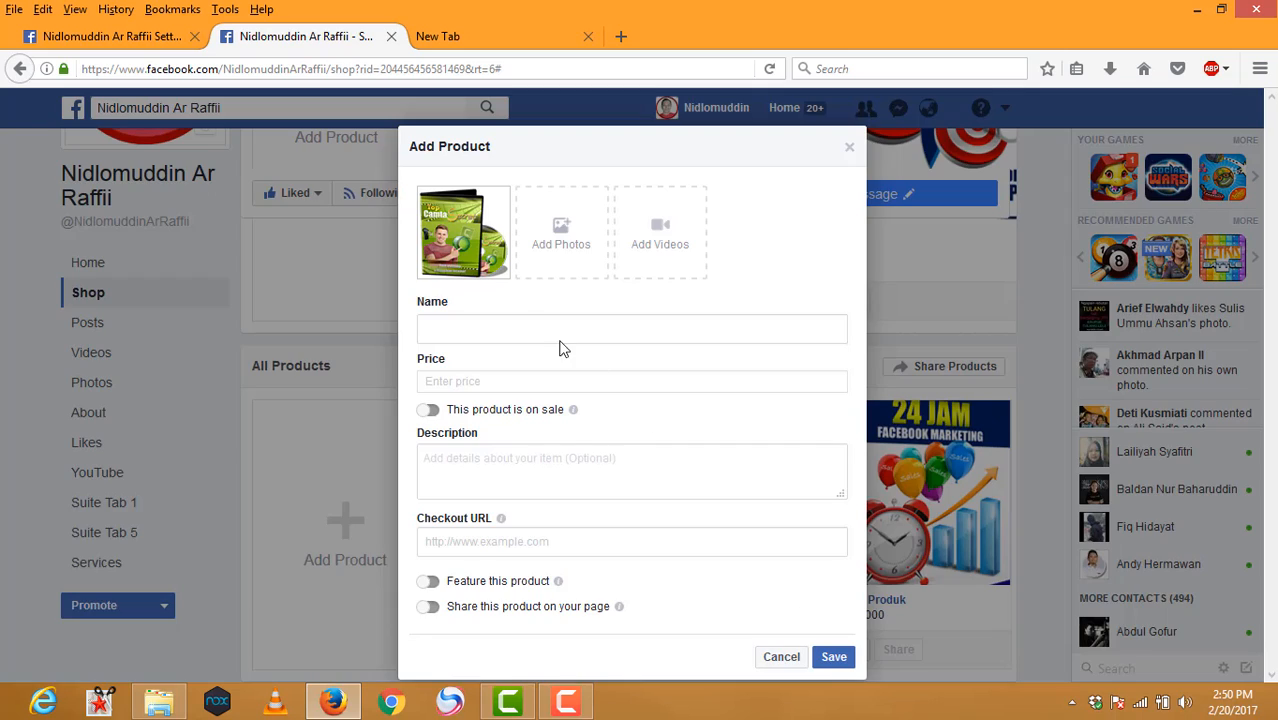
Name the new product Produk4, set its price to Rp500000 and enter "ddd" as the description
click(467, 332)
text(Pro)
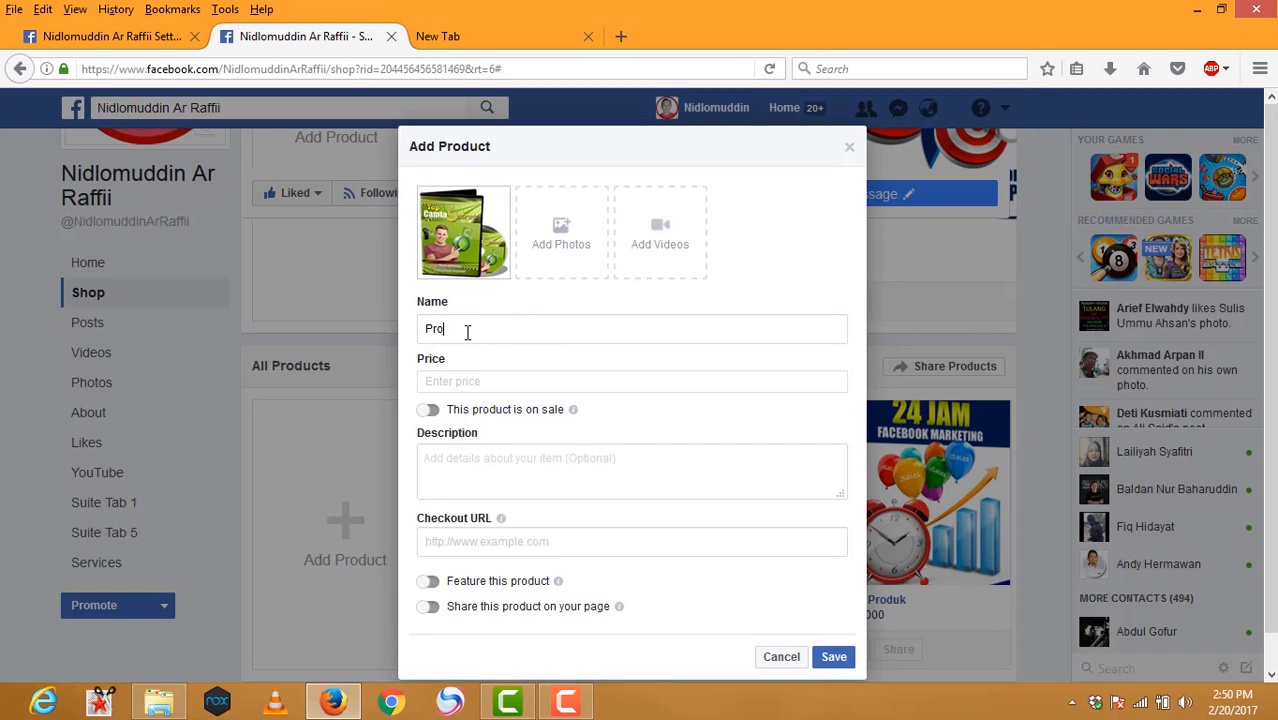
text(duk4)
click(465, 383)
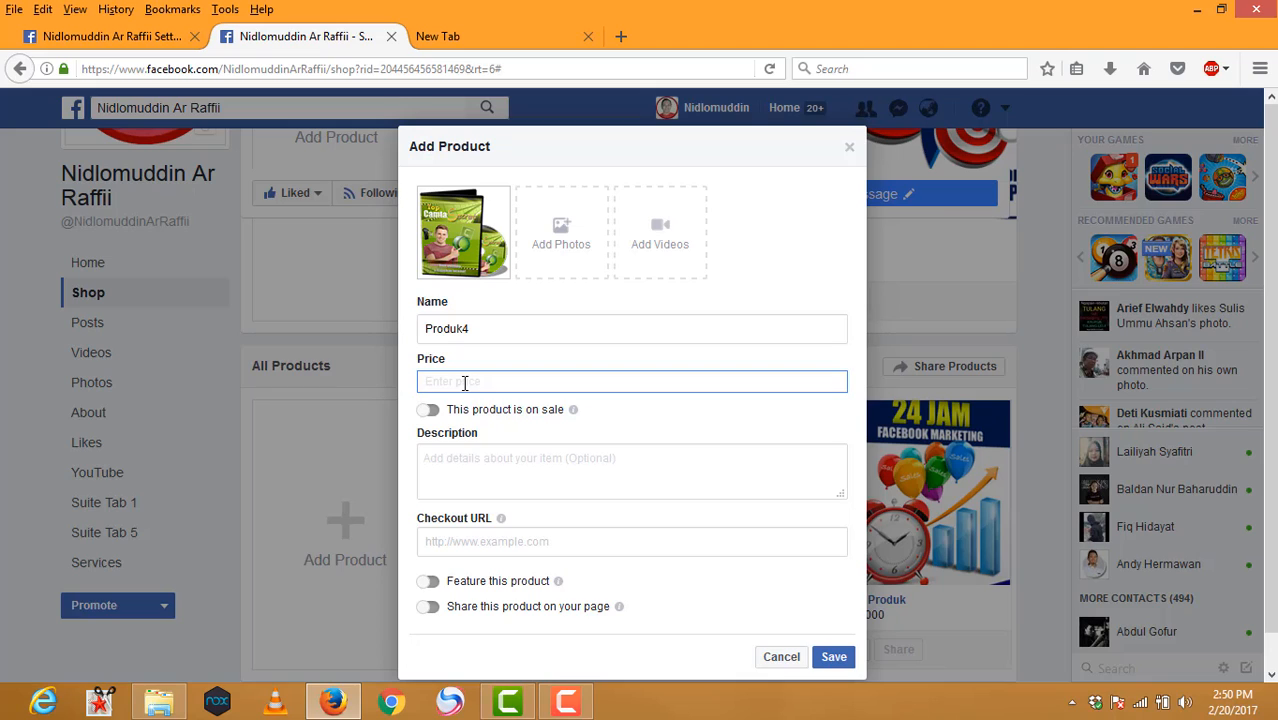
text(500000)
click(460, 477)
text(ddd)
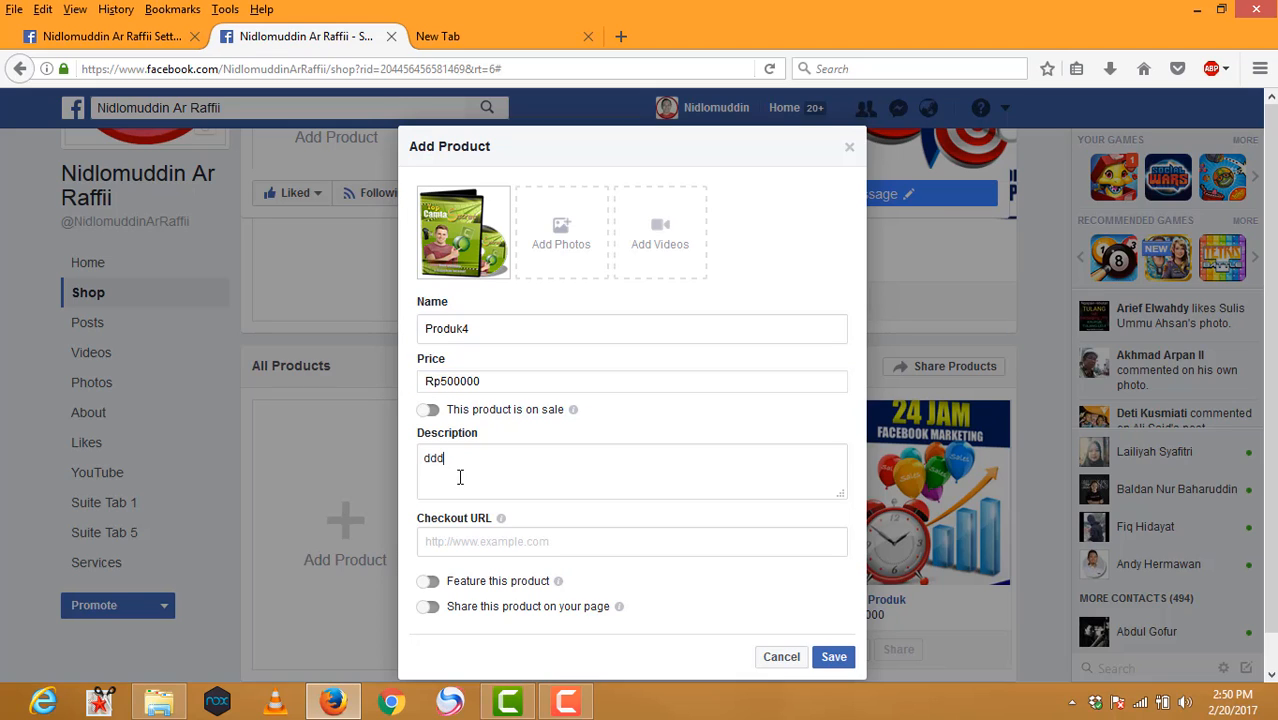
click(472, 548)
right_click(472, 543)
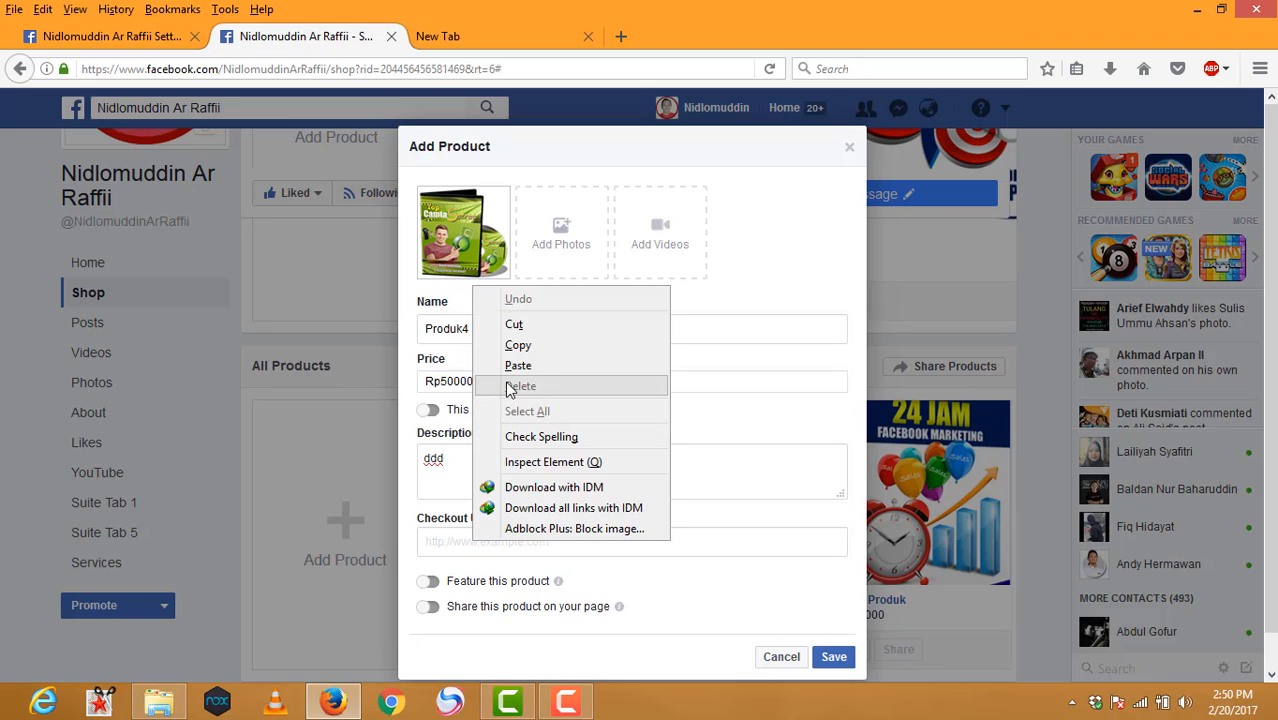
click(506, 366)
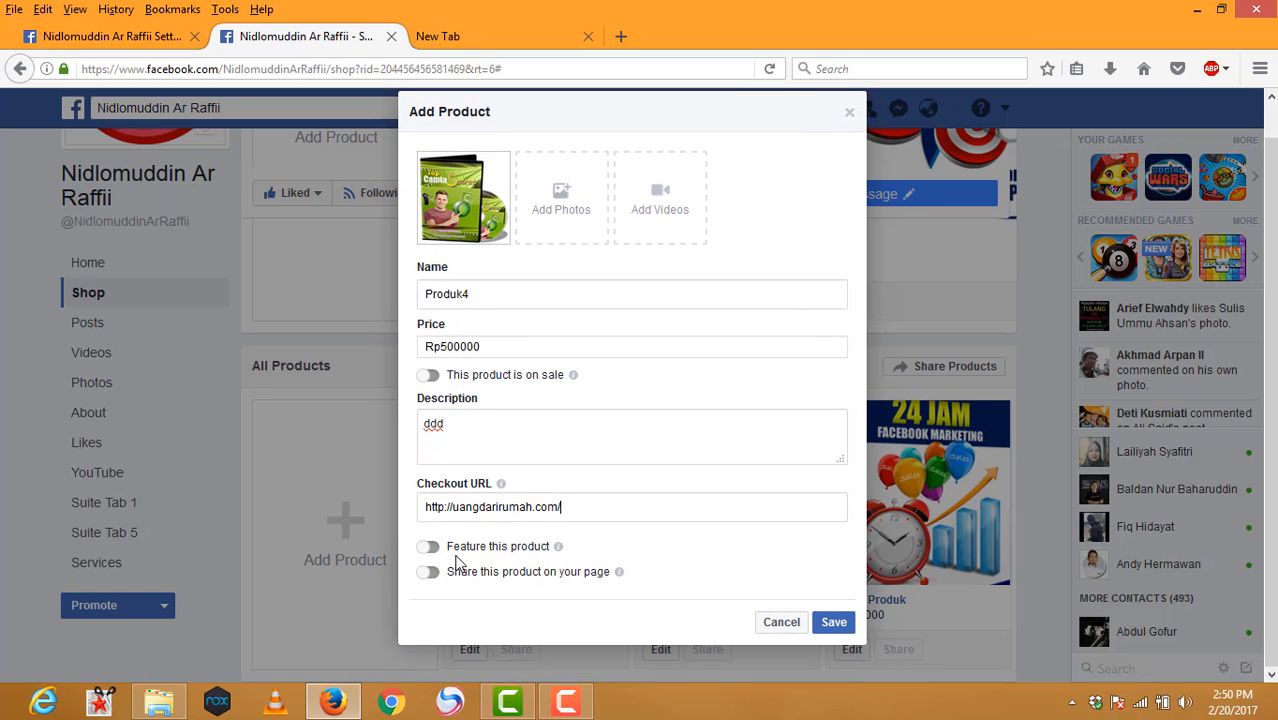
click(833, 621)
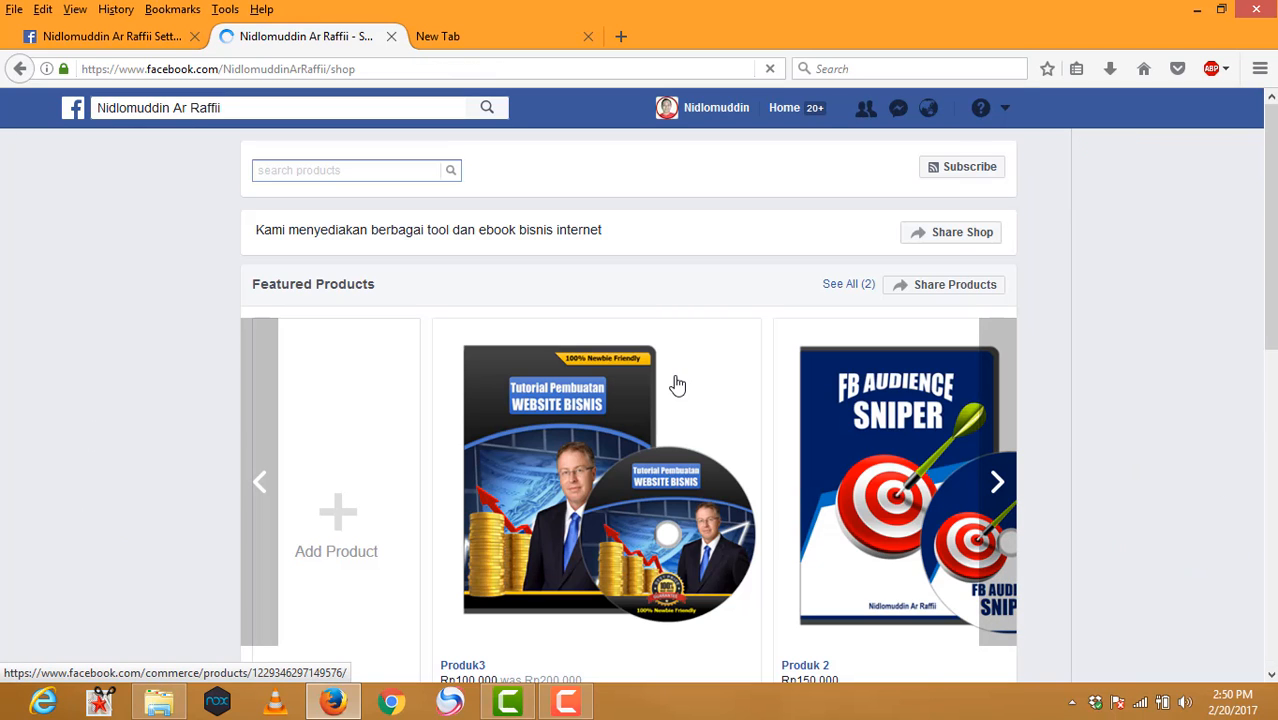
Examine the Shop's Featured Products and All Products sections to see where Produk4 is listed
scroll(482, 474, down, 2)
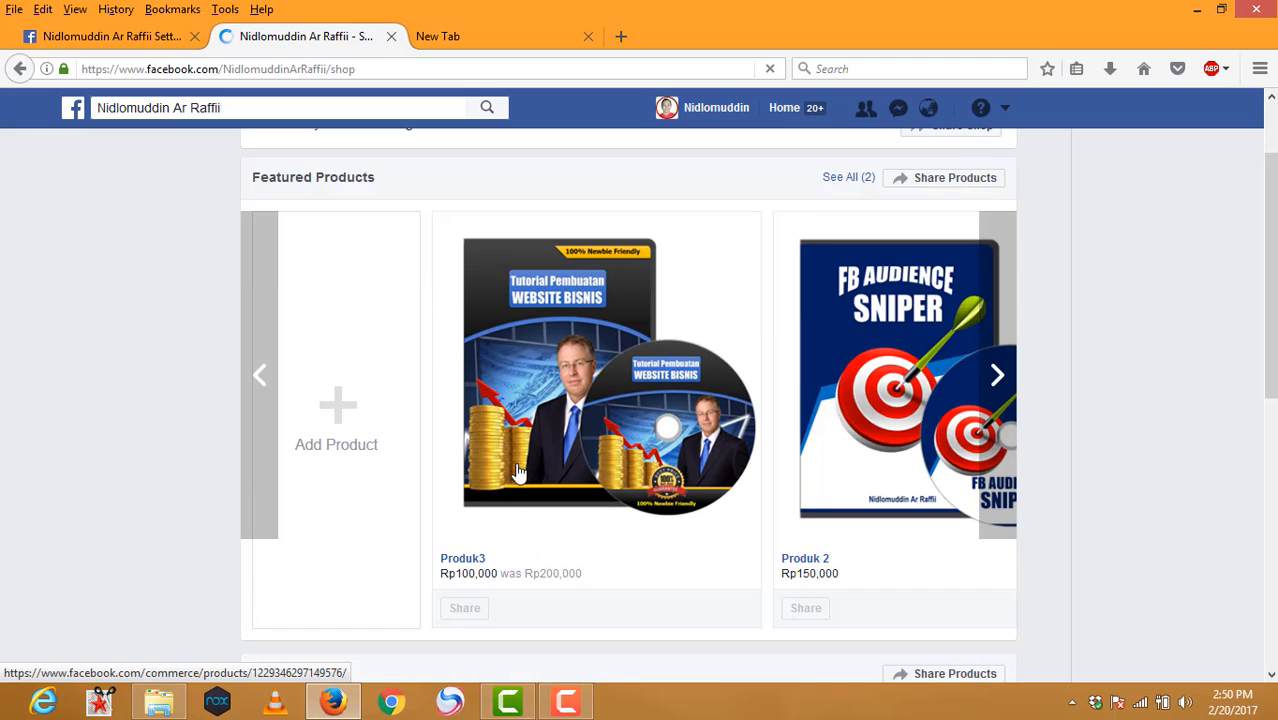
scroll(518, 472, up, 5)
click(490, 378)
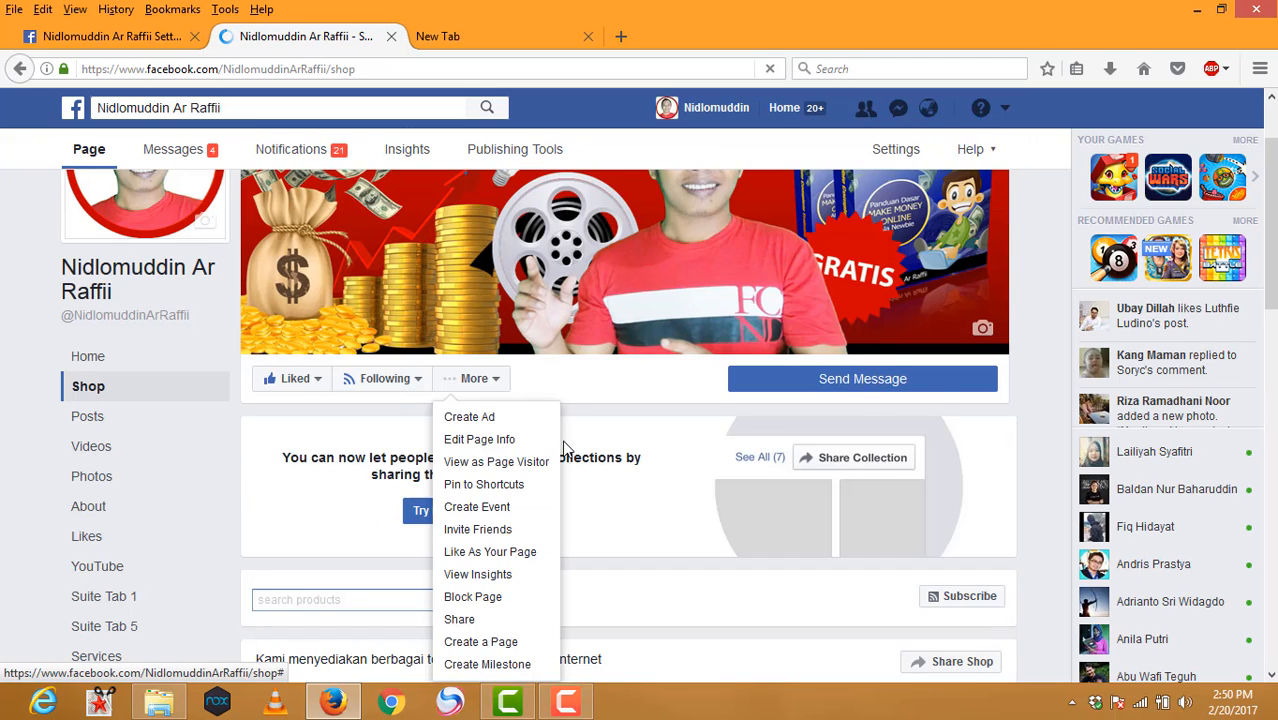
scroll(570, 446, down, 2)
scroll(576, 440, down, 6)
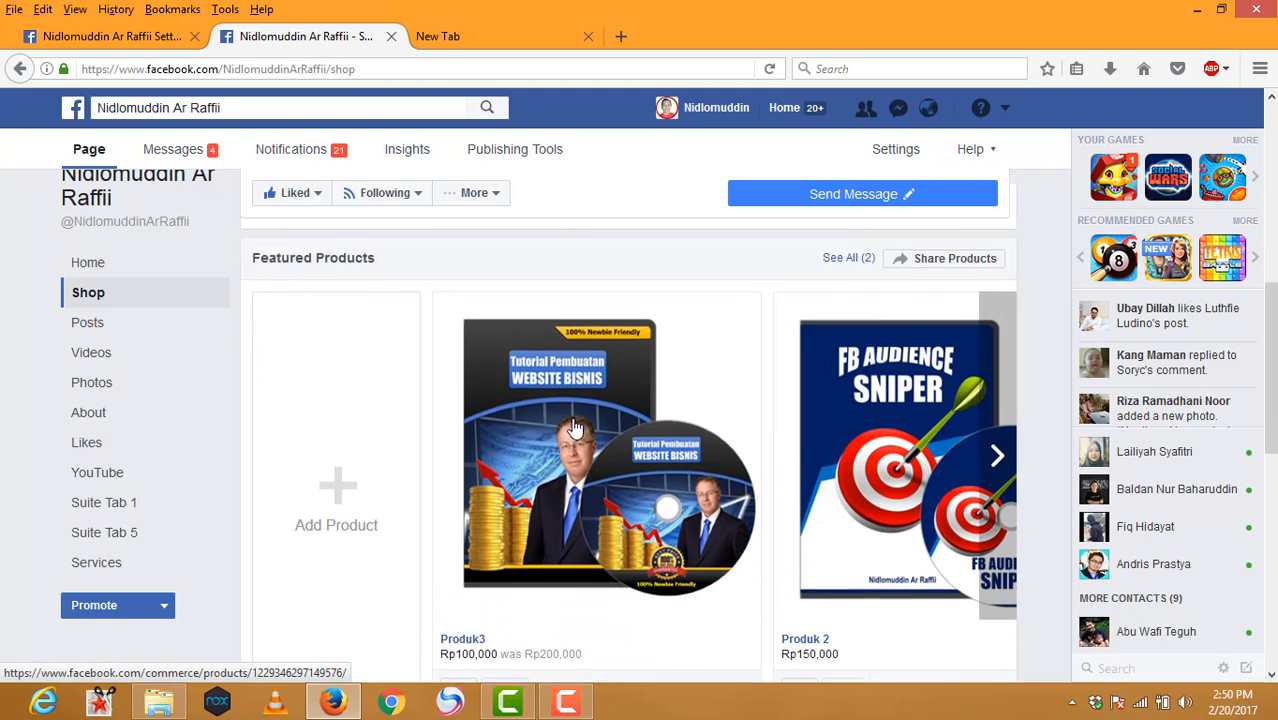
scroll(574, 427, down, 5)
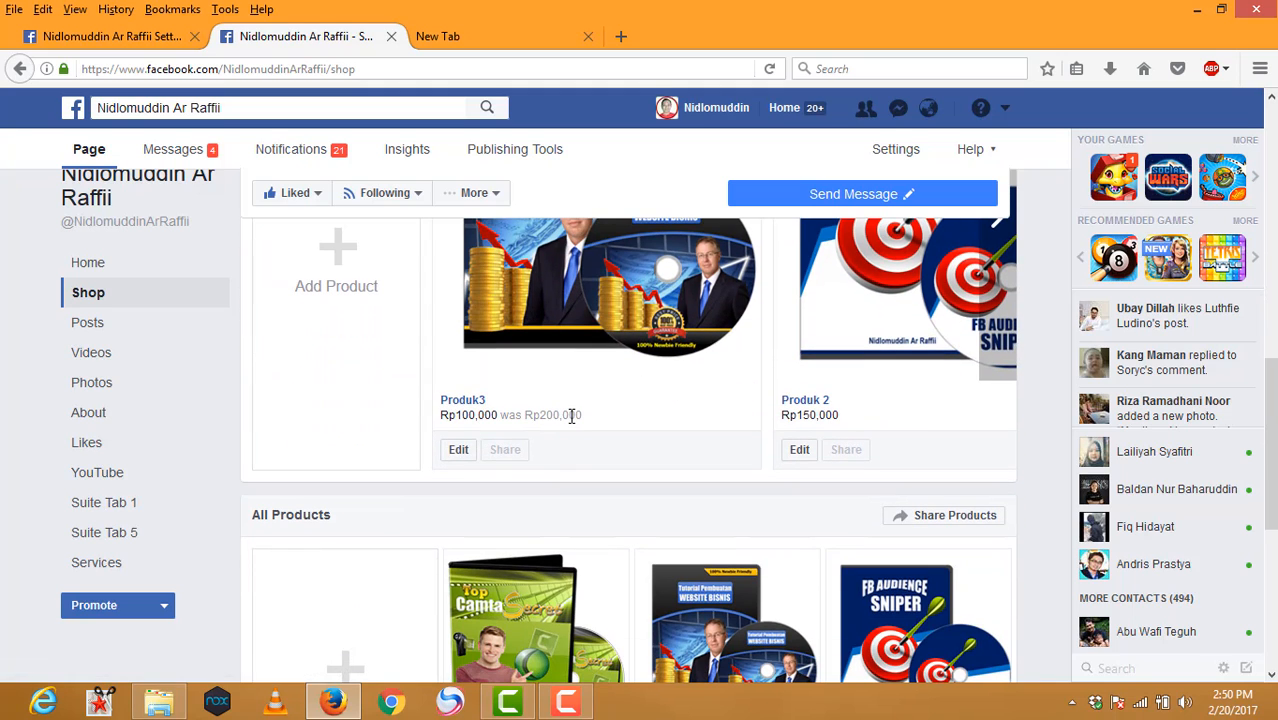
scroll(335, 383, down, 3)
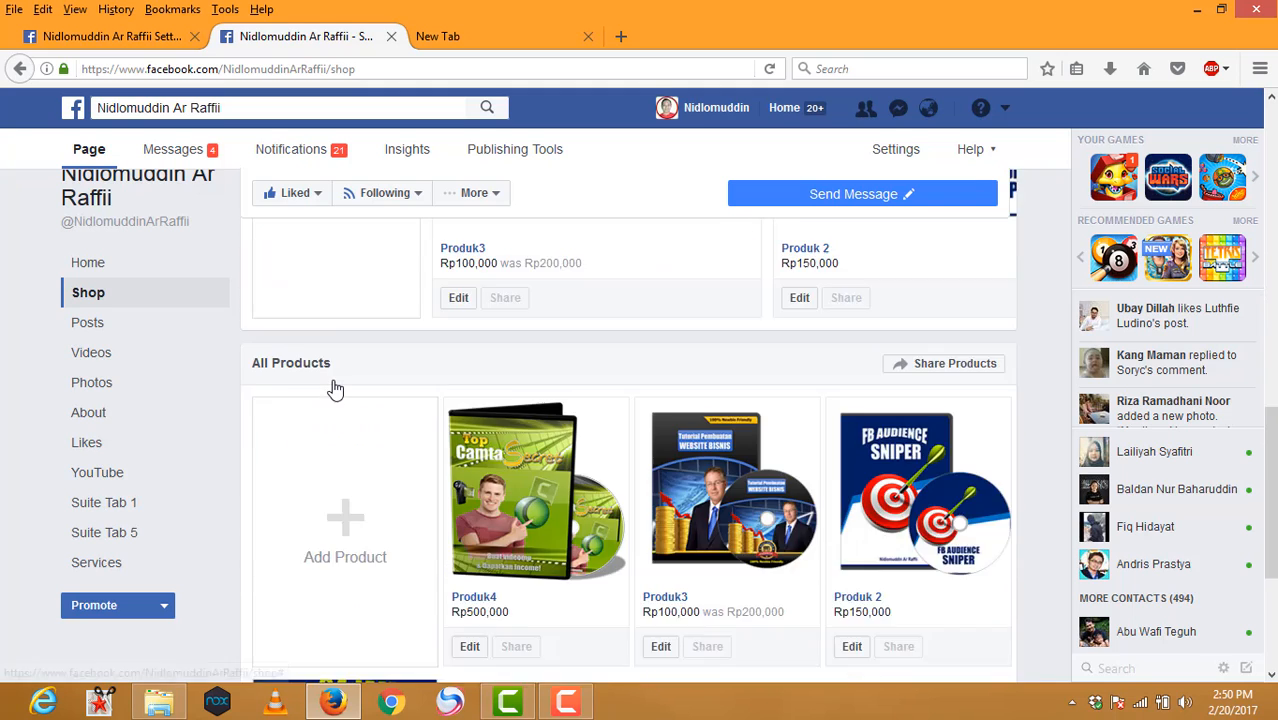
scroll(540, 405, up, 7)
scroll(750, 393, down, 2)
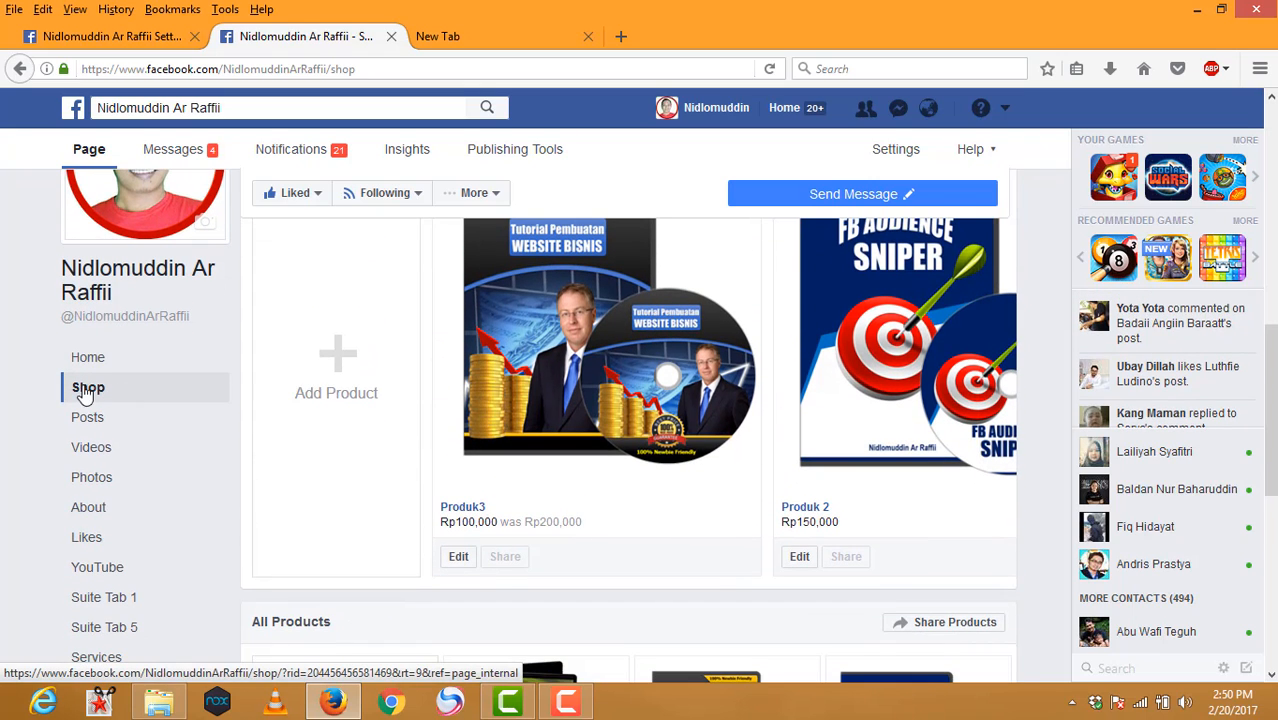
Reopen the page's Shop section and copy its web address
click(84, 389)
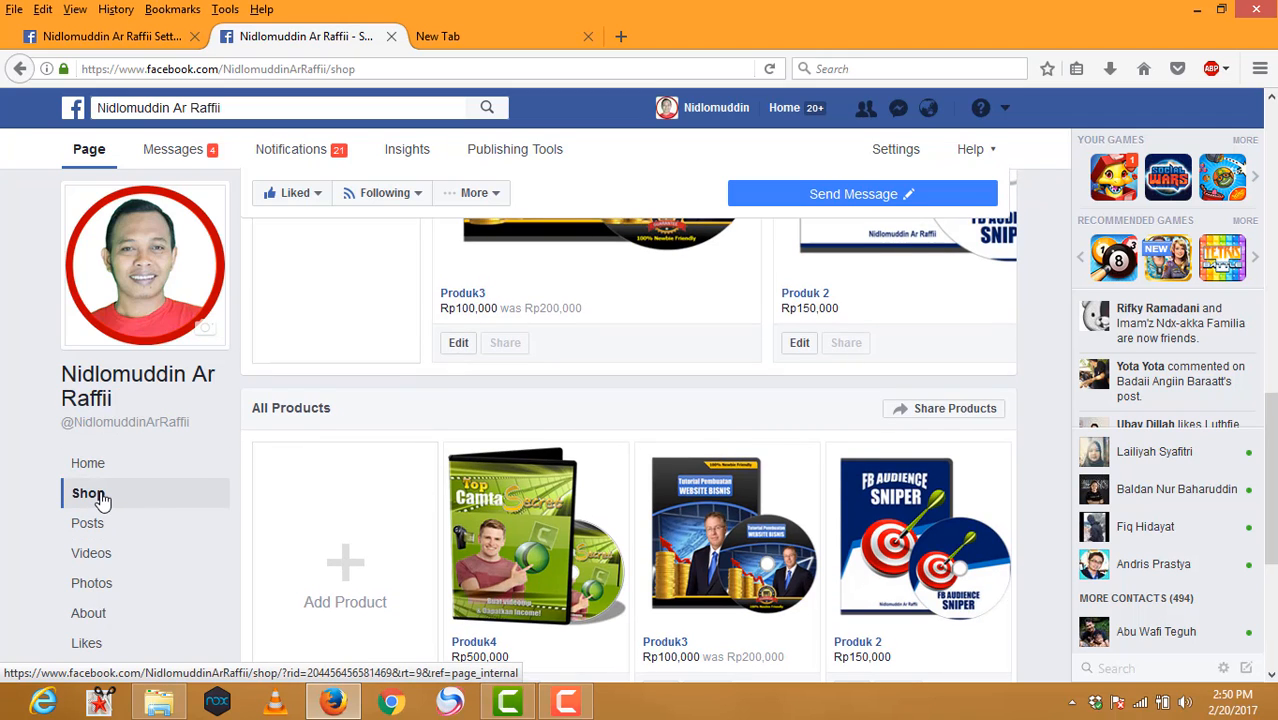
click(101, 495)
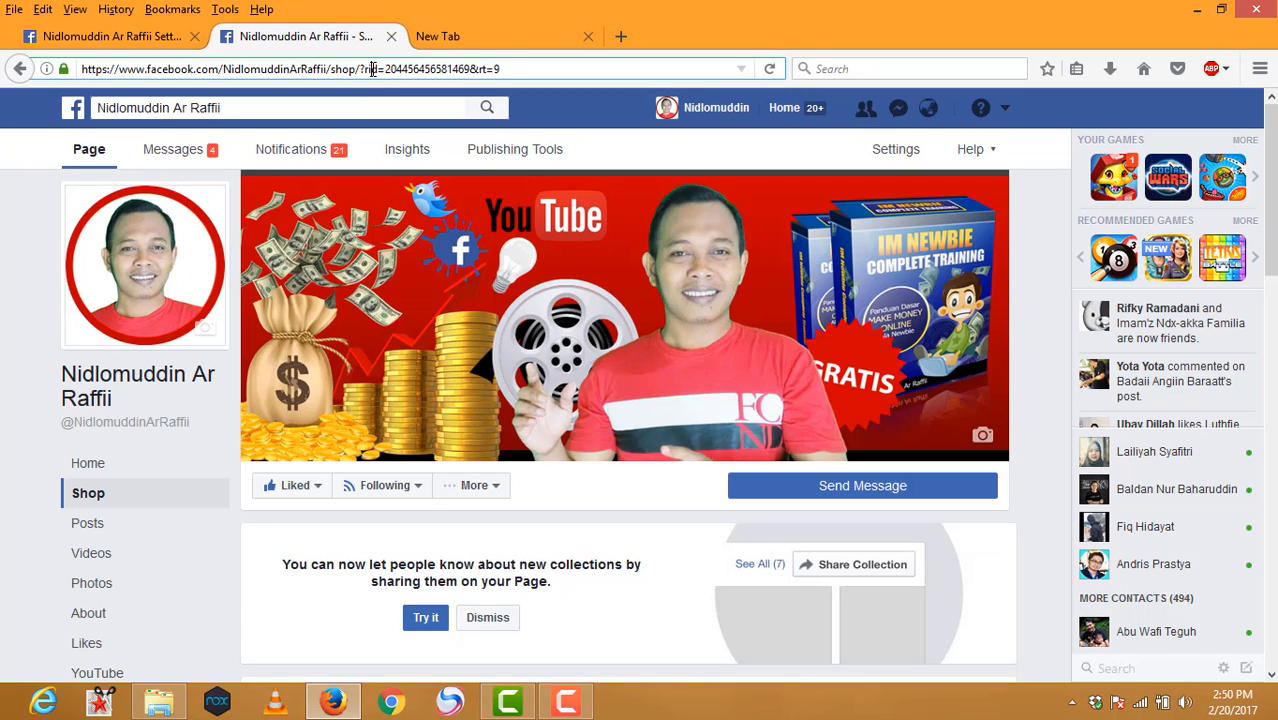
click(371, 69)
right_click(371, 70)
click(394, 125)
scroll(491, 340, down, 1)
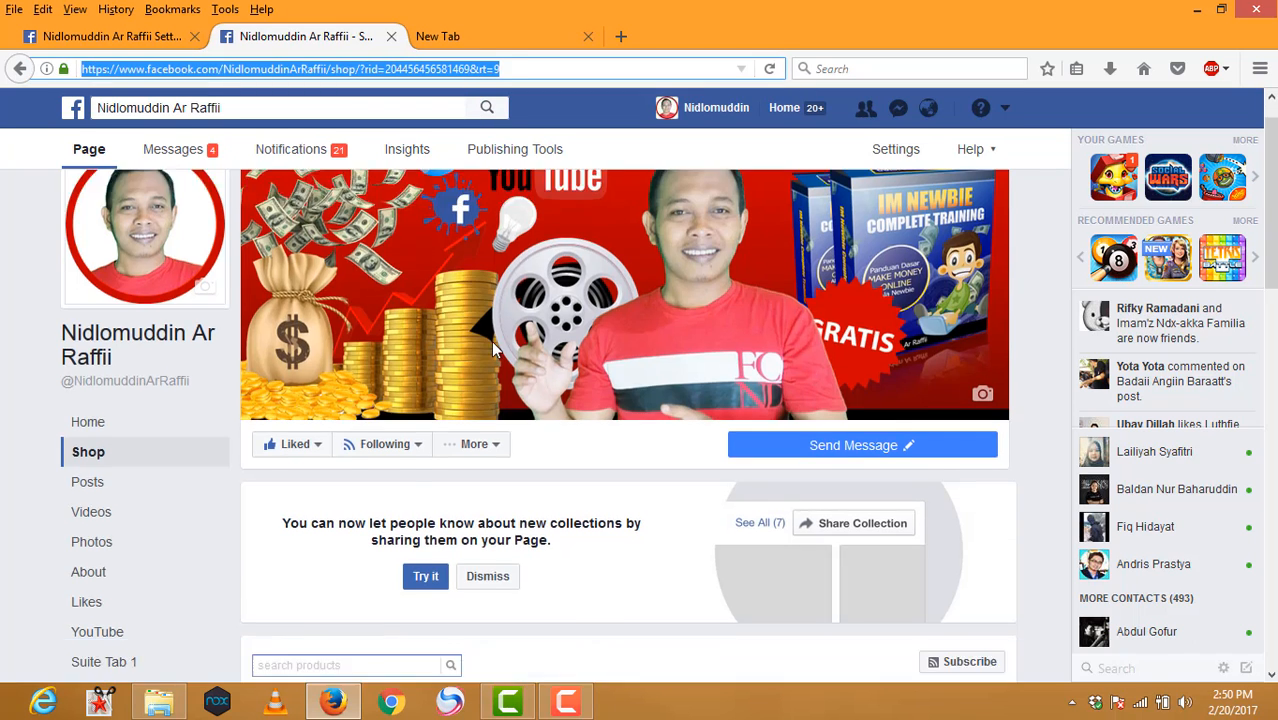
scroll(491, 340, down, 3)
Switch to the Baidu browser and open the copied Shop address in a new tab
click(391, 702)
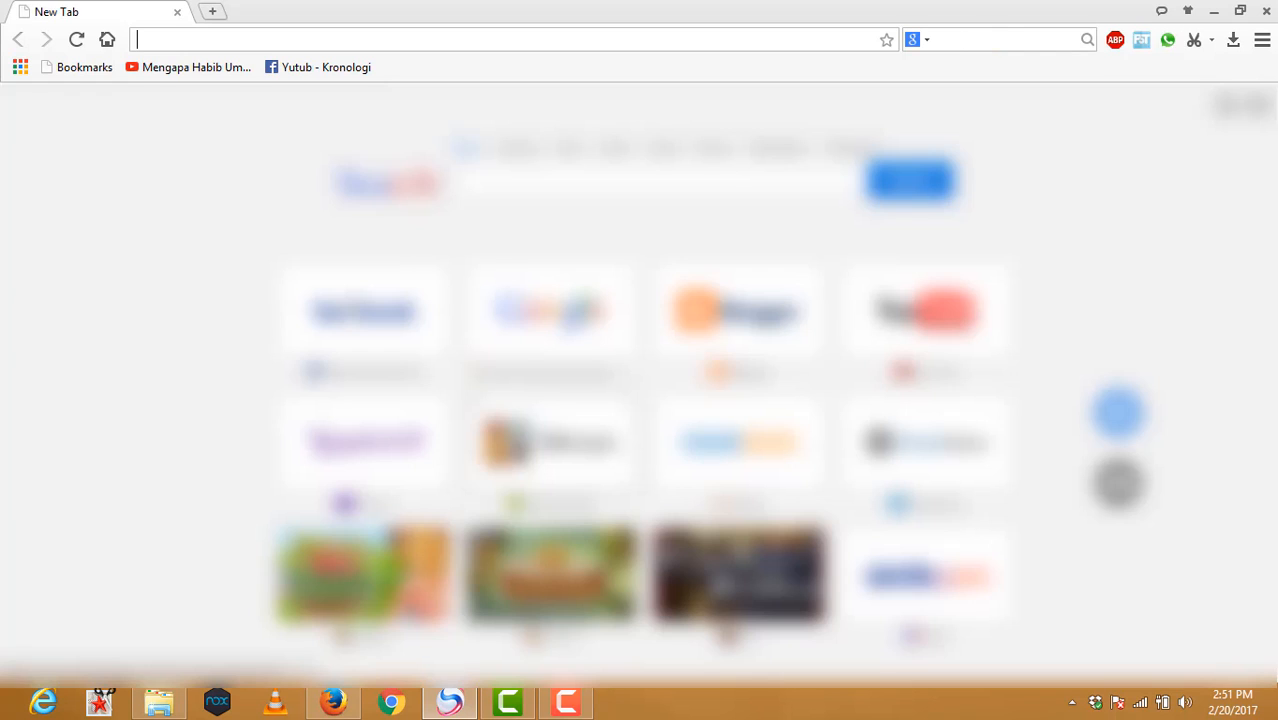
key(ctrl+v)
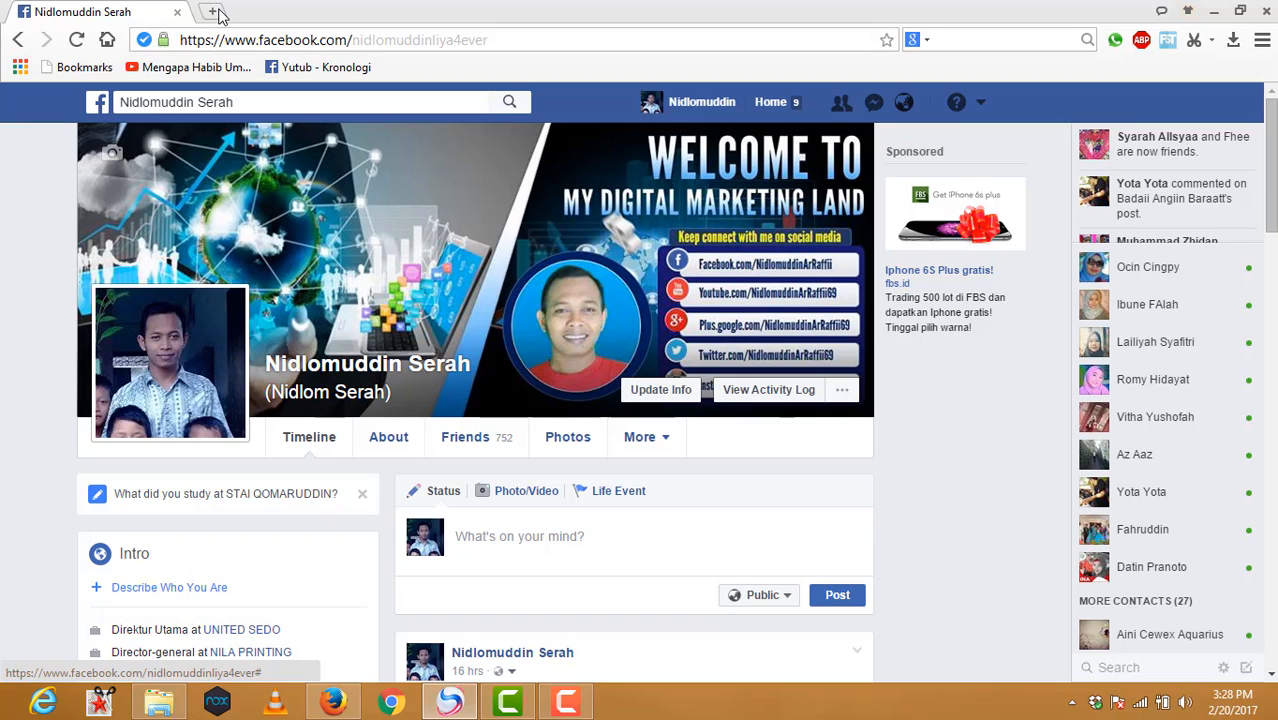
click(212, 12)
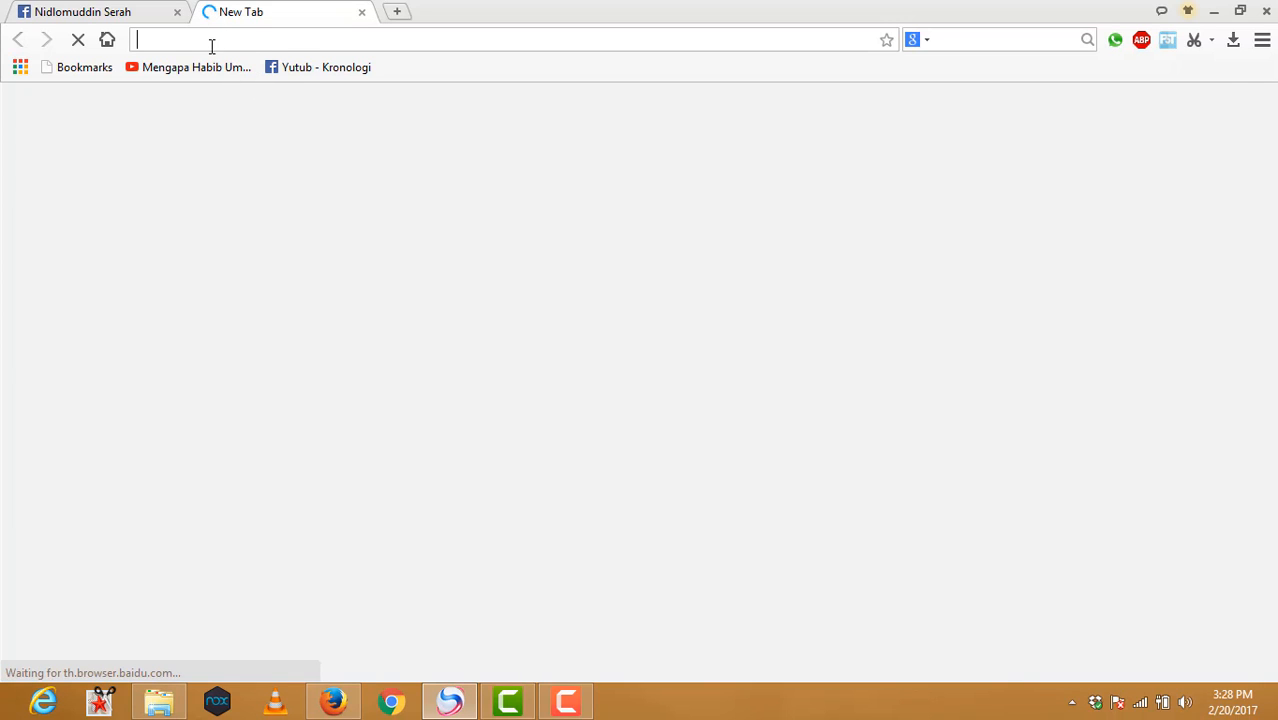
key(ctrl+v)
key(Return)
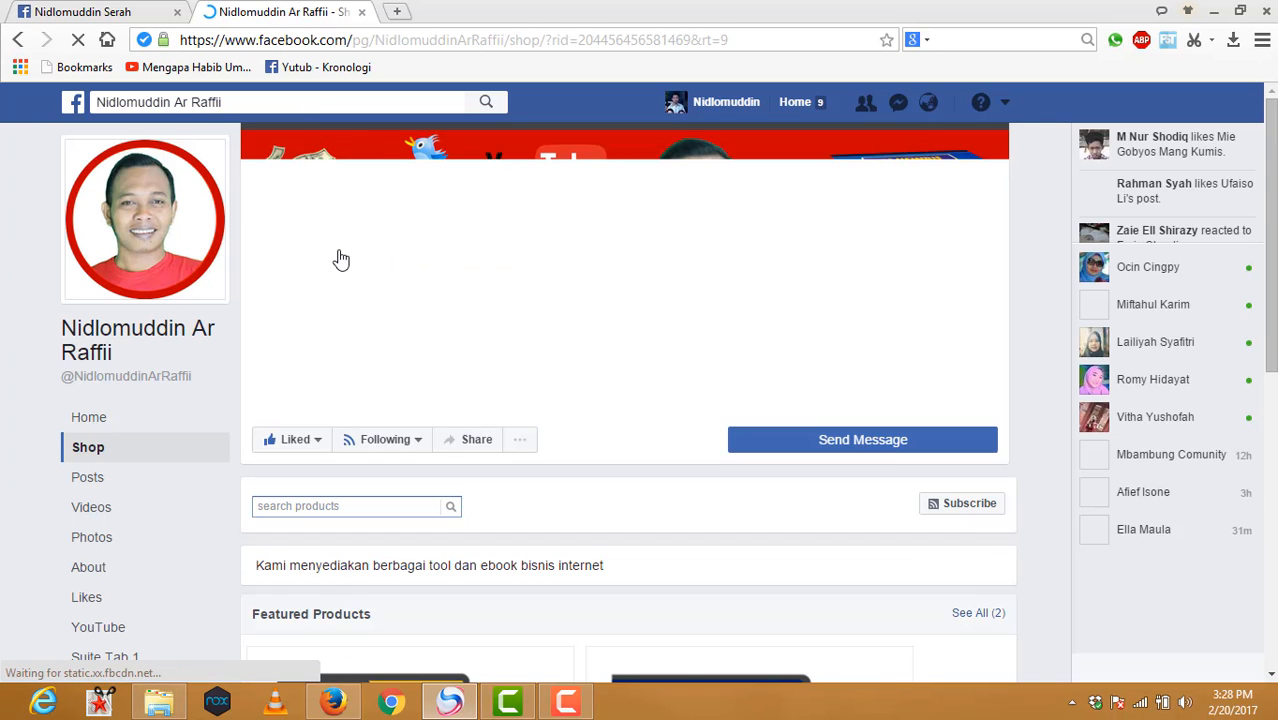
Look over the Shop's featured and full product lists as a visitor, and open Produk3's details
scroll(341, 260, down, 2)
scroll(630, 340, down, 1)
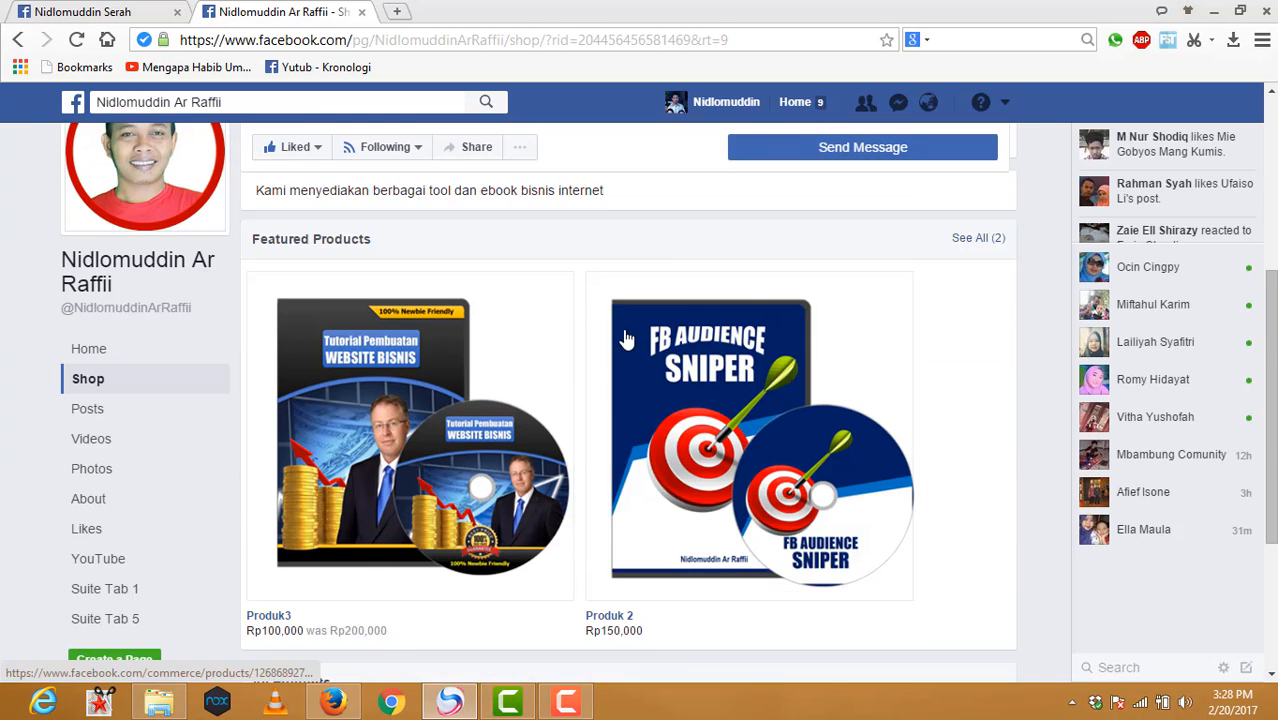
scroll(610, 335, down, 3)
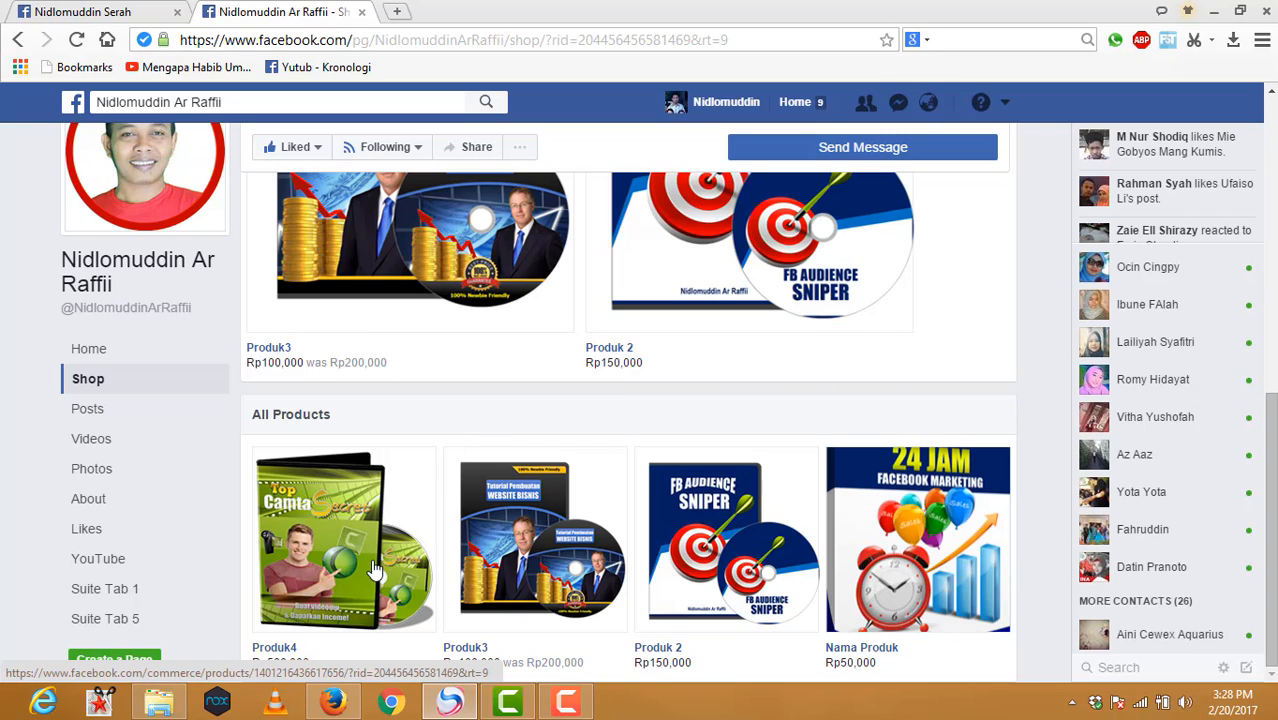
click(544, 540)
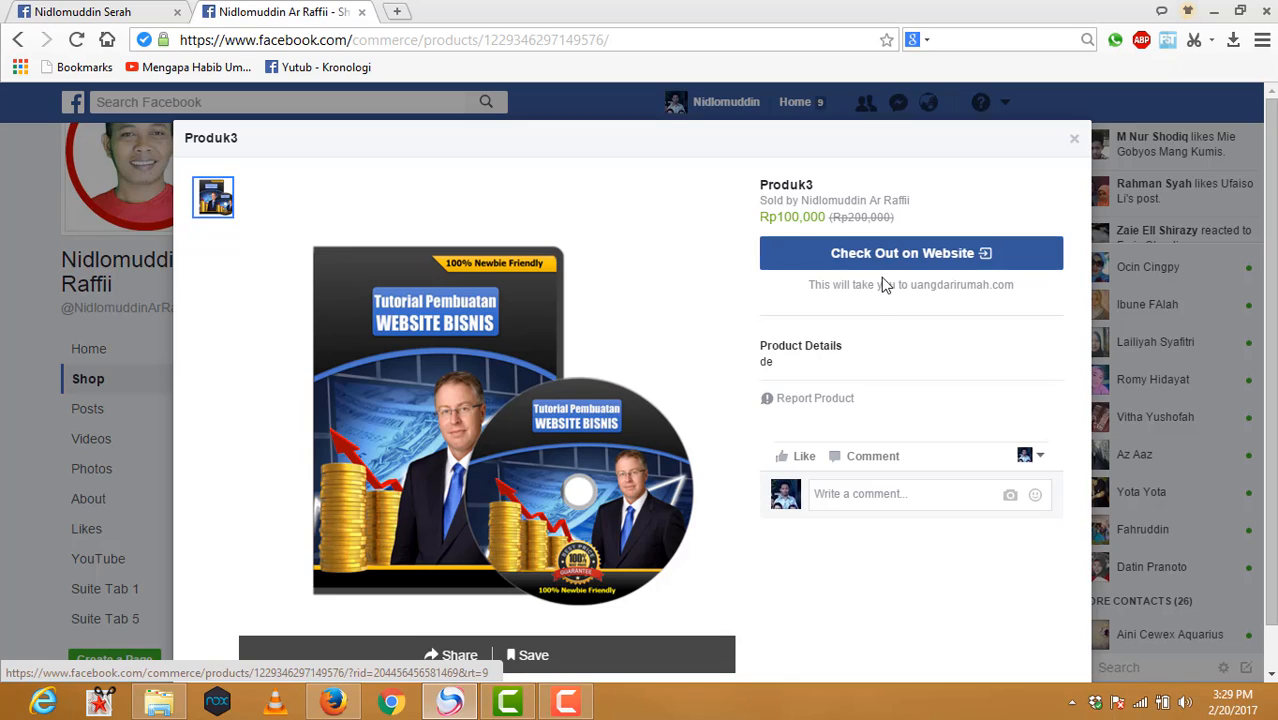
Follow Produk3's checkout link to its external website and check the destination address
drag(1014, 286, 857, 256)
click(857, 256)
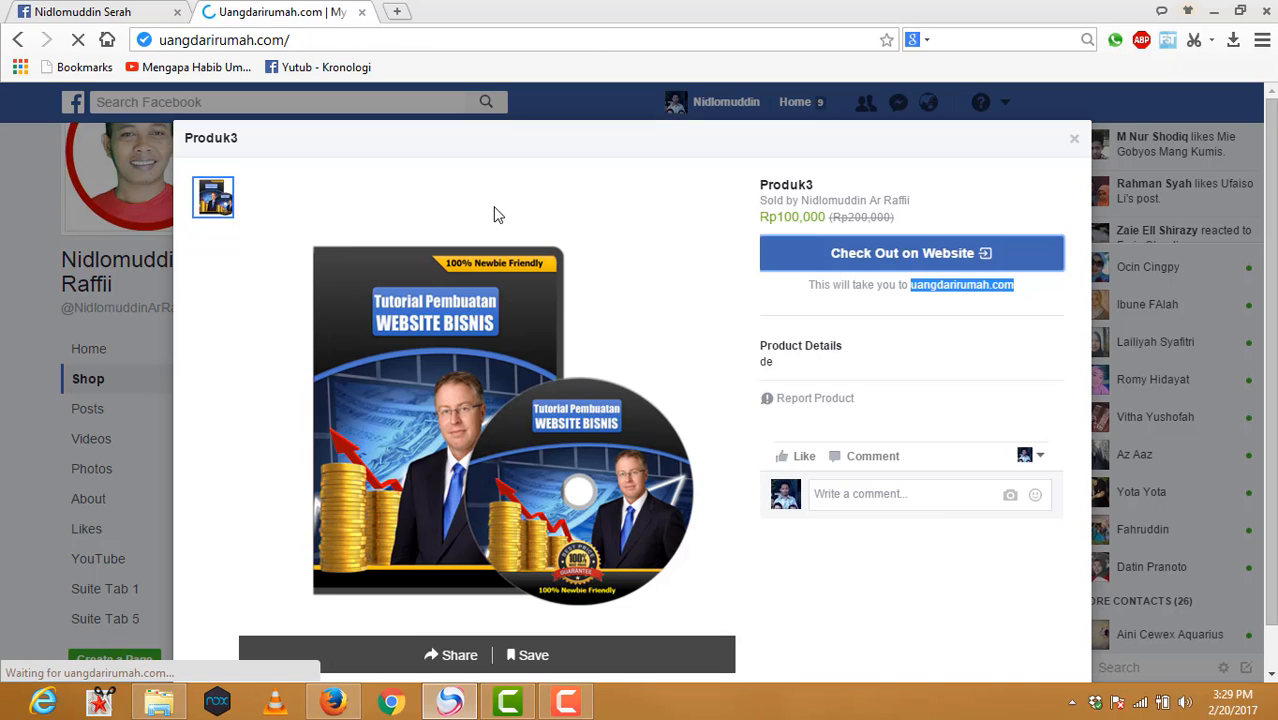
click(316, 39)
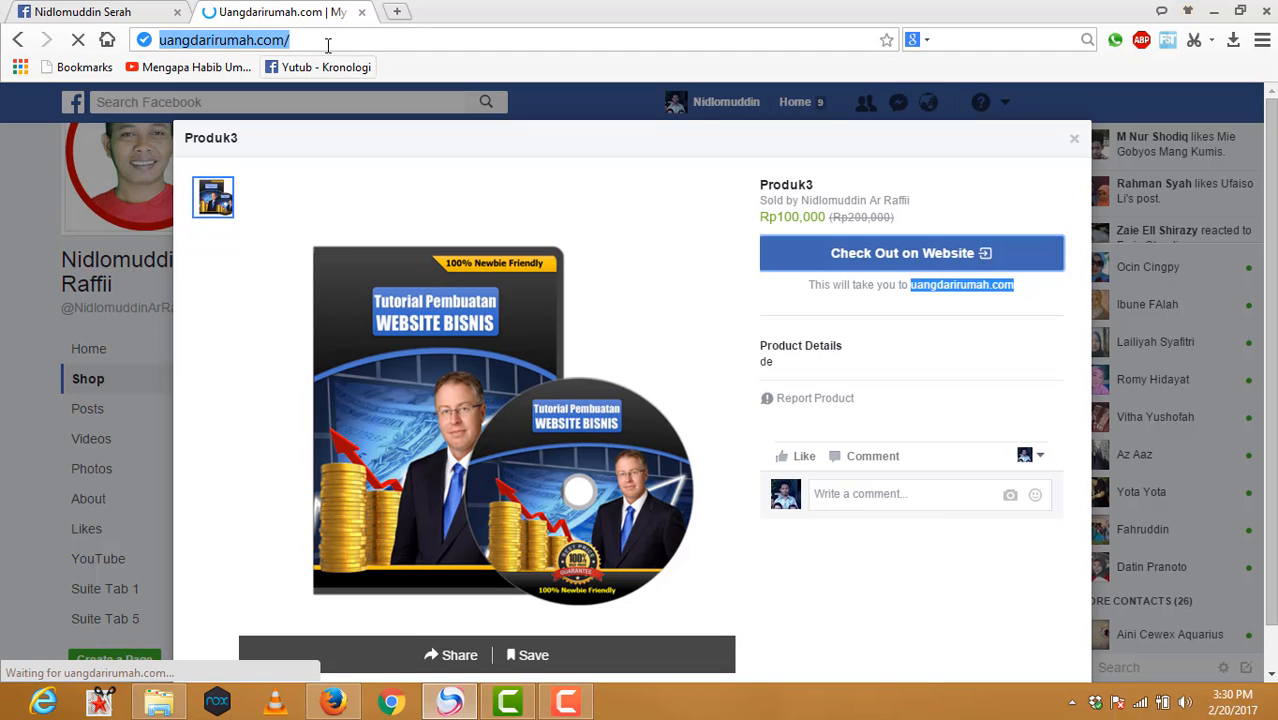